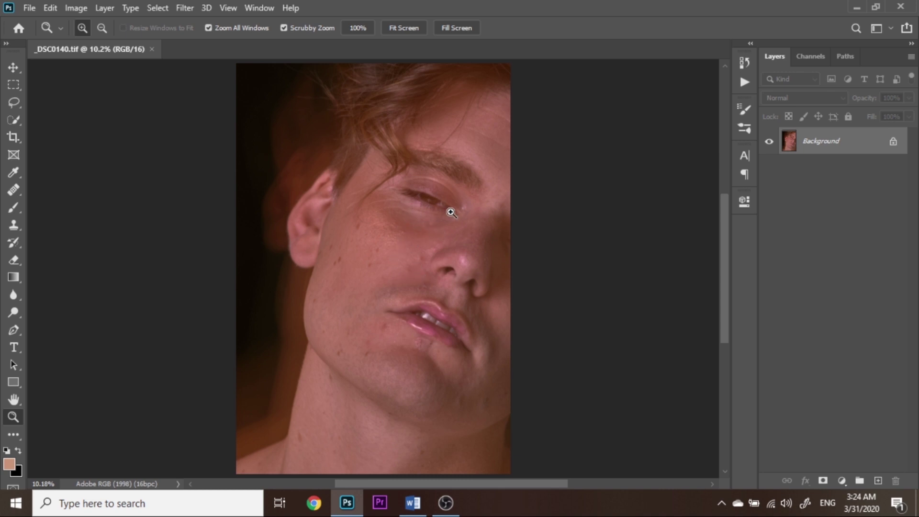
Step: Zoom in and out on the portrait, then fit the whole image in the window
{"action": "scroll", "coordinate": [404, 233], "scroll_direction": "up", "scroll_amount": 2}
{"action": "scroll", "coordinate": [441, 230], "scroll_direction": "up", "scroll_amount": 2}
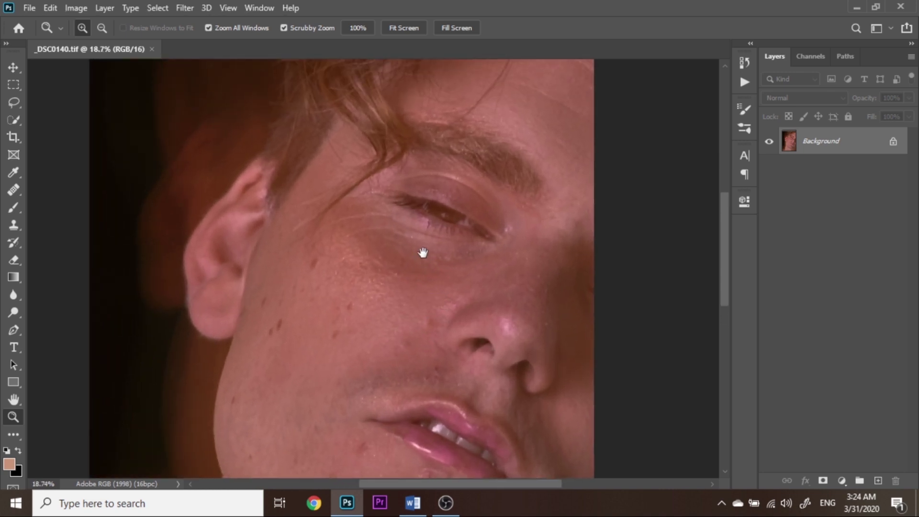
{"action": "scroll", "coordinate": [421, 250], "scroll_direction": "up", "scroll_amount": 2}
{"action": "scroll", "coordinate": [441, 242], "scroll_direction": "up", "scroll_amount": 2}
{"action": "scroll", "coordinate": [441, 242], "scroll_direction": "down", "scroll_amount": 2}
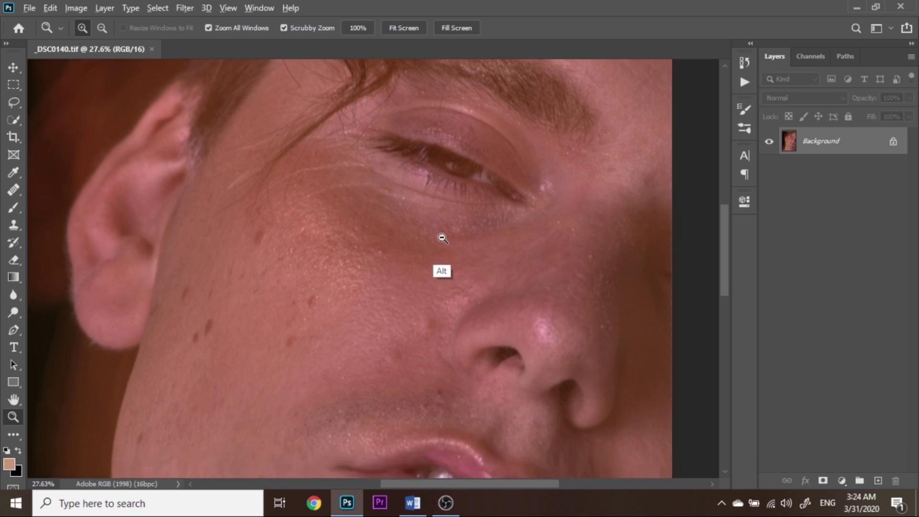
{"action": "scroll", "coordinate": [474, 234], "scroll_direction": "up", "scroll_amount": 1}
{"action": "scroll", "coordinate": [450, 230], "scroll_direction": "down", "scroll_amount": 2}
{"action": "scroll", "coordinate": [431, 233], "scroll_direction": "down", "scroll_amount": 2}
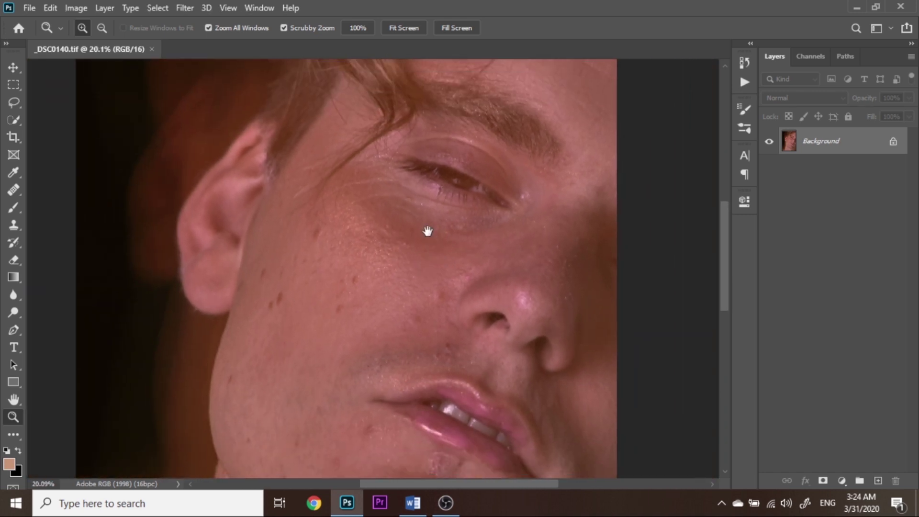
{"action": "right_click", "coordinate": [431, 237]}
{"action": "left_click", "coordinate": [453, 253]}
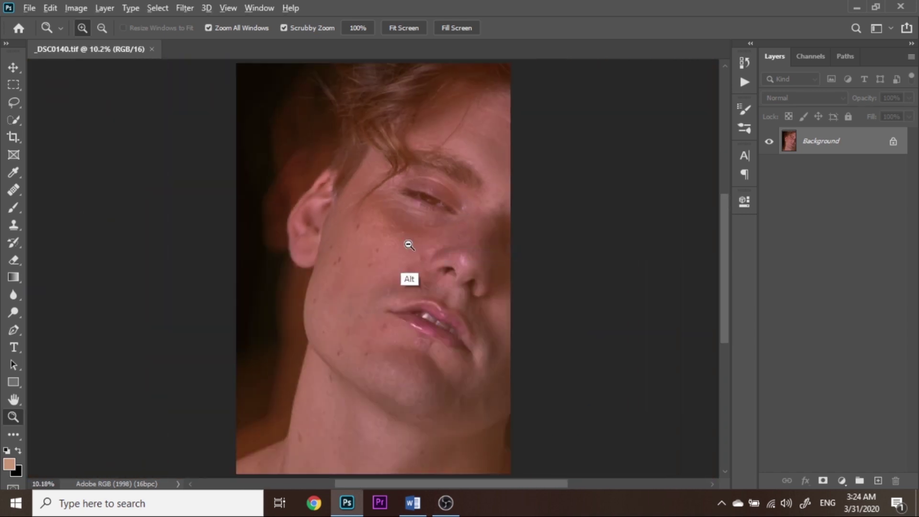
Step: Zoom in to examine the freckles and blemishes on the cheek and jaw
{"action": "scroll", "coordinate": [462, 228], "scroll_direction": "up", "scroll_amount": 7}
{"action": "scroll", "coordinate": [446, 241], "scroll_direction": "down", "scroll_amount": 3}
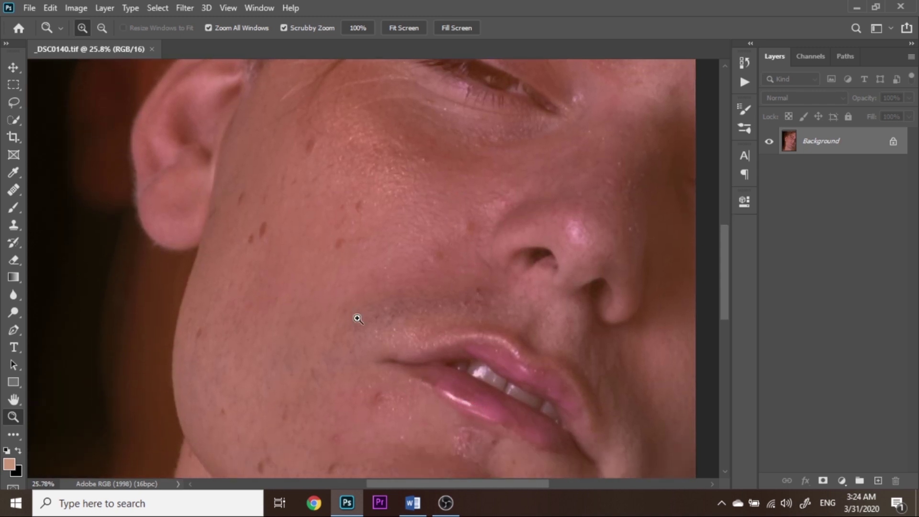
{"action": "scroll", "coordinate": [402, 191], "scroll_direction": "up", "scroll_amount": 4}
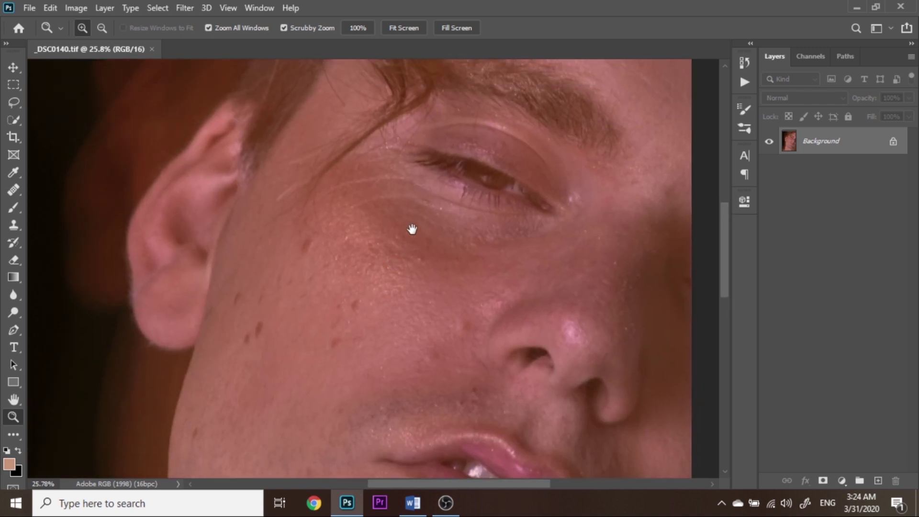
{"action": "scroll", "coordinate": [424, 221], "scroll_direction": "up", "scroll_amount": 2}
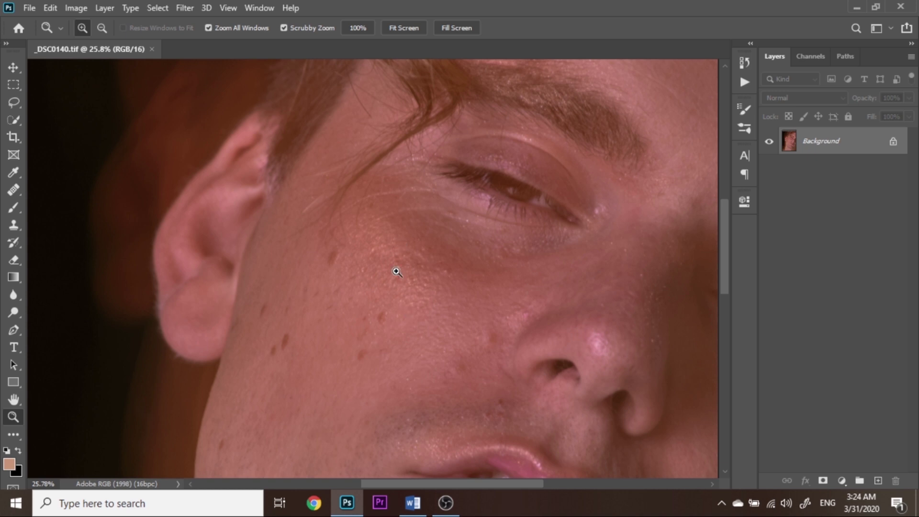
{"action": "scroll", "coordinate": [402, 278], "scroll_direction": "down", "scroll_amount": 3}
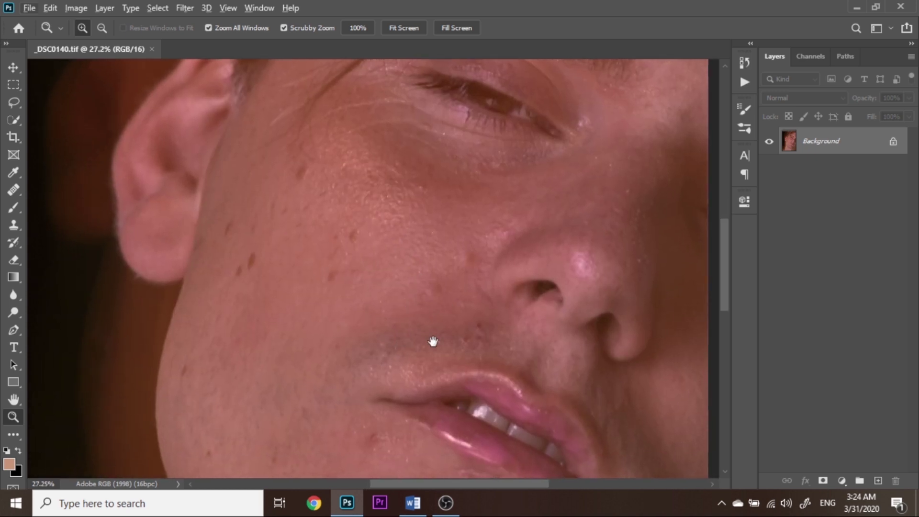
{"action": "scroll", "coordinate": [433, 339], "scroll_direction": "down", "scroll_amount": 1}
{"action": "scroll", "coordinate": [479, 282], "scroll_direction": "up", "scroll_amount": 1}
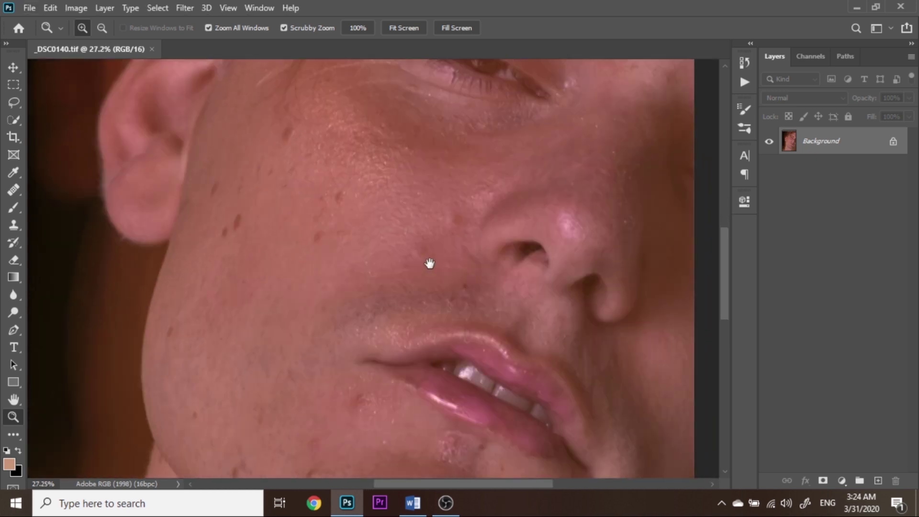
{"action": "scroll", "coordinate": [431, 263], "scroll_direction": "up", "scroll_amount": 1}
{"action": "scroll", "coordinate": [412, 287], "scroll_direction": "down", "scroll_amount": 3}
{"action": "scroll", "coordinate": [408, 216], "scroll_direction": "up", "scroll_amount": 2}
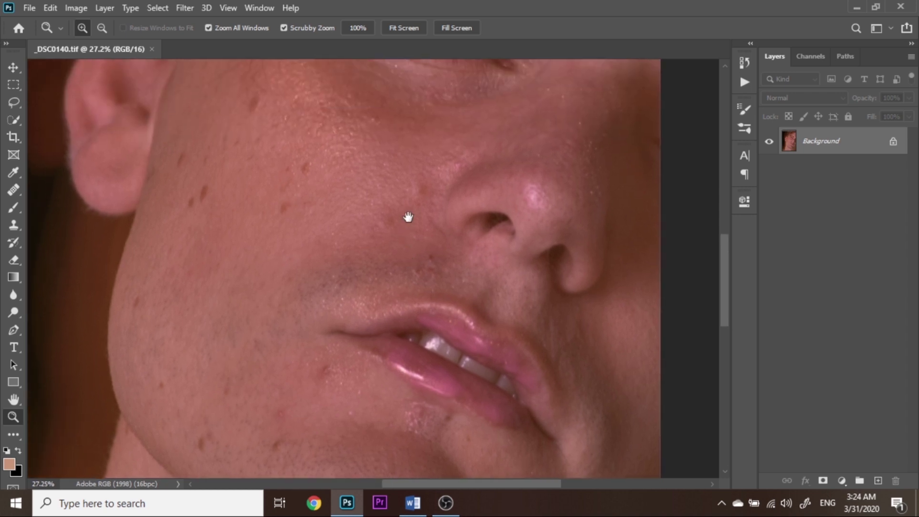
{"action": "scroll", "coordinate": [421, 238], "scroll_direction": "up", "scroll_amount": 2}
{"action": "scroll", "coordinate": [429, 261], "scroll_direction": "up", "scroll_amount": 2}
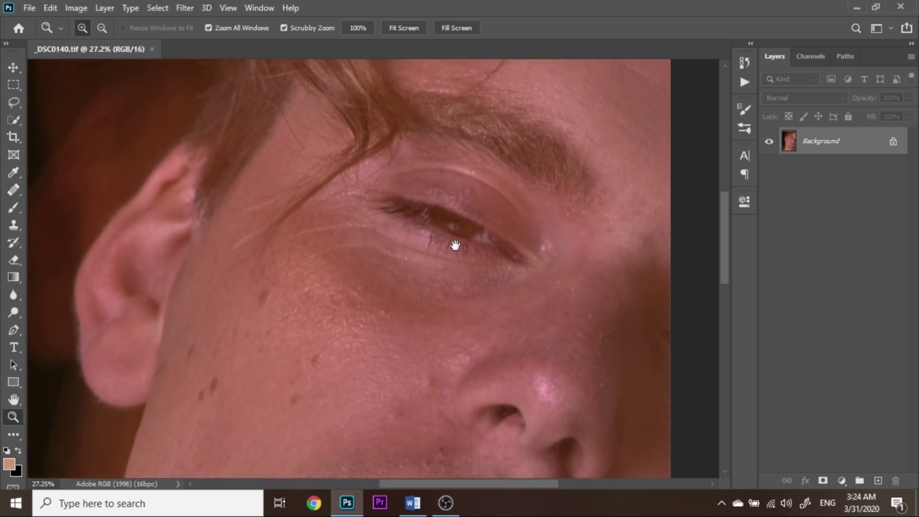
{"action": "right_click", "coordinate": [424, 276]}
{"action": "key", "text": "Escape"}
{"action": "scroll", "coordinate": [415, 268], "scroll_direction": "down", "scroll_amount": 1}
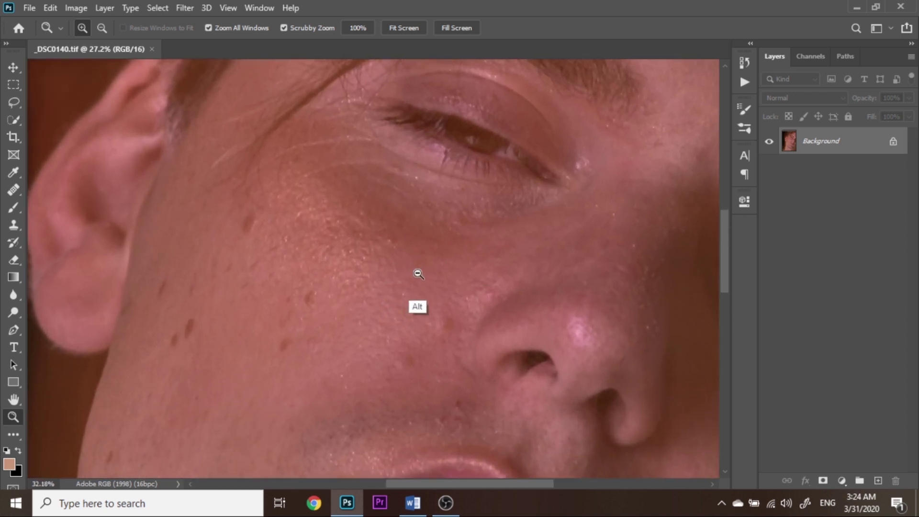
{"action": "scroll", "coordinate": [417, 252], "scroll_direction": "down", "scroll_amount": 2}
{"action": "scroll", "coordinate": [389, 287], "scroll_direction": "down", "scroll_amount": 1}
{"action": "scroll", "coordinate": [387, 322], "scroll_direction": "down", "scroll_amount": 1}
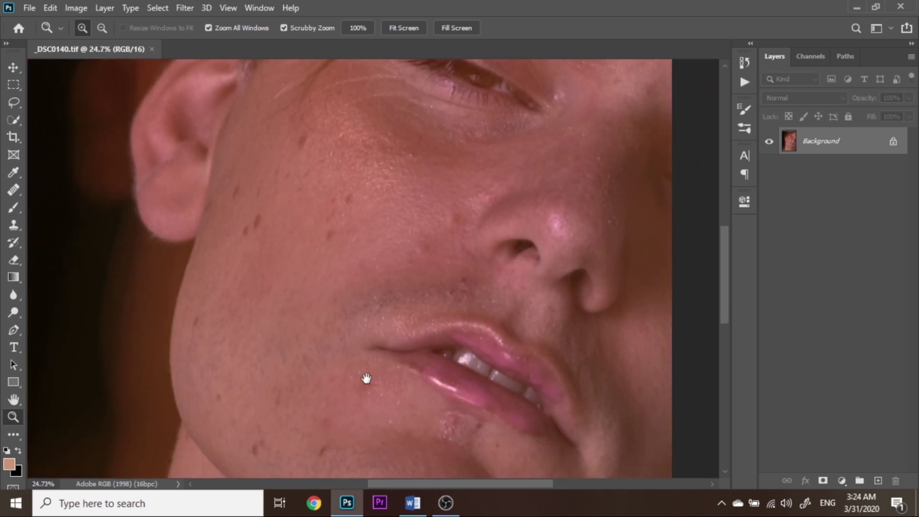
Step: Add an empty layer above the Background and set the Healing Brush to size 41
{"action": "left_click", "coordinate": [877, 480]}
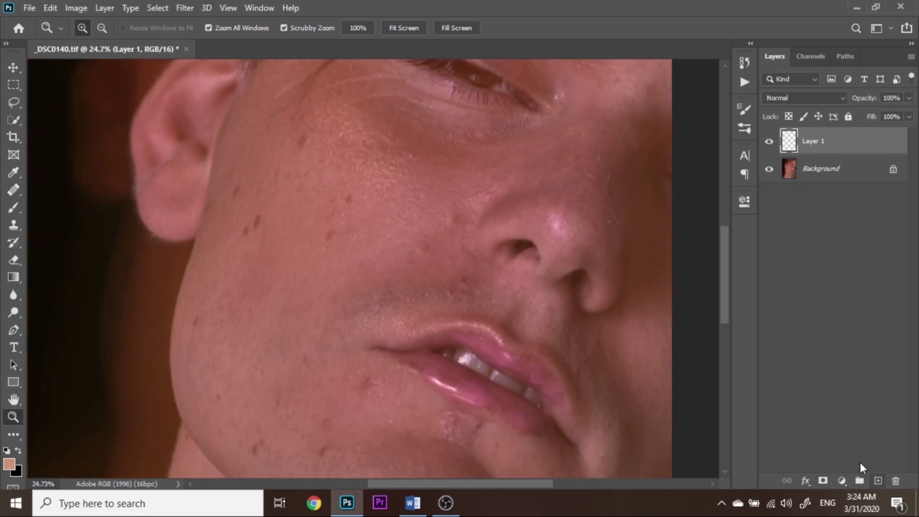
{"action": "left_click", "coordinate": [14, 192]}
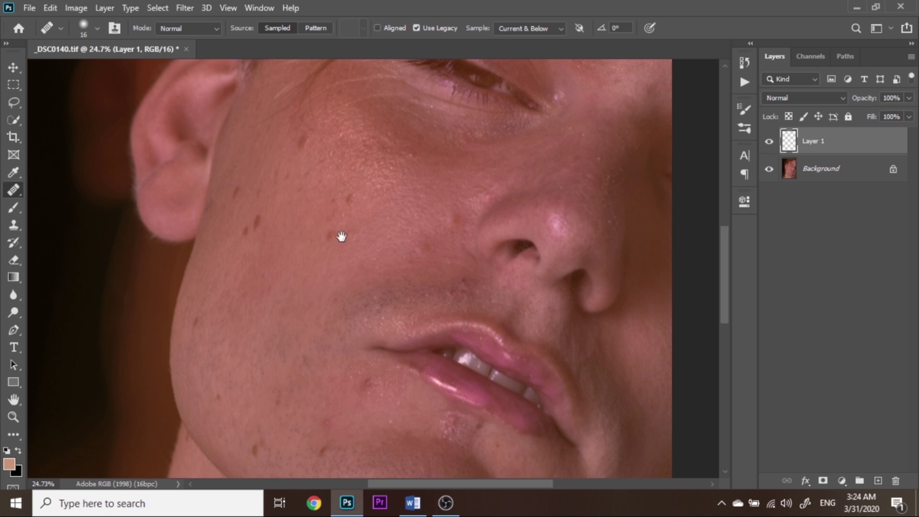
{"action": "scroll", "coordinate": [342, 237], "scroll_direction": "up", "scroll_amount": 3}
{"action": "right_click", "coordinate": [15, 190]}
{"action": "left_click", "coordinate": [56, 203]}
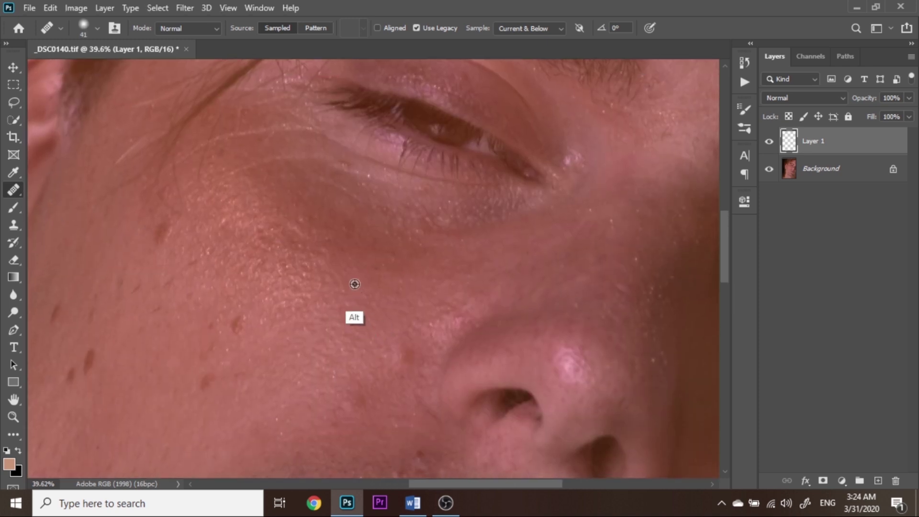
Step: Sample clean cheek skin and heal the blemishes just below the eye
{"action": "scroll", "coordinate": [334, 239], "scroll_direction": "up", "scroll_amount": 2}
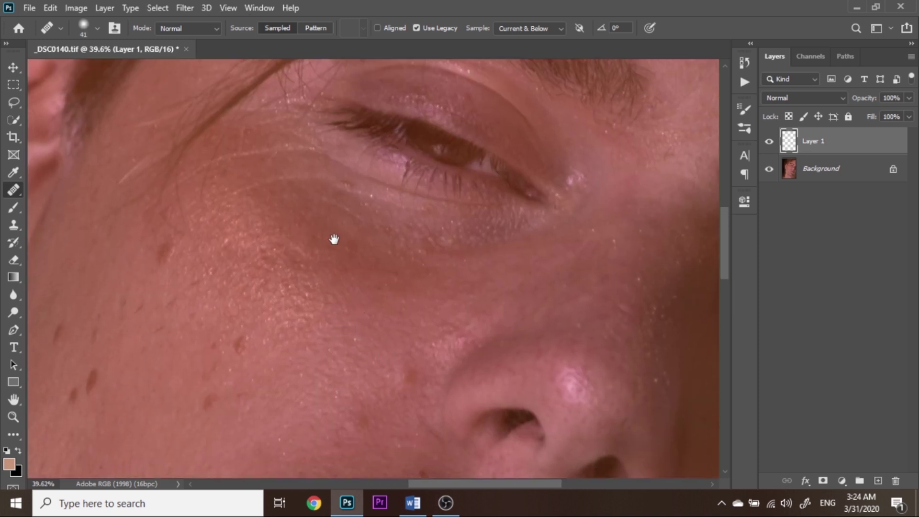
{"action": "left_click", "coordinate": [336, 212], "text": "alt"}
{"action": "left_click", "coordinate": [382, 242]}
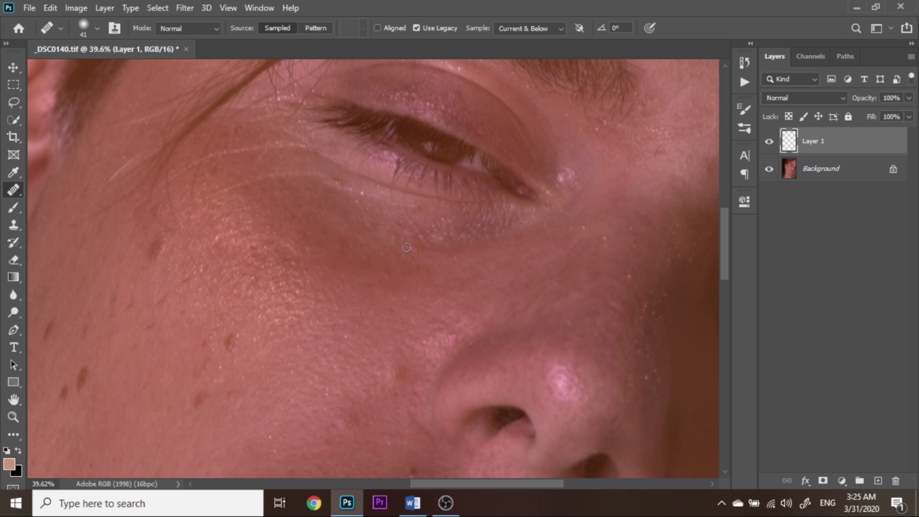
{"action": "left_click", "coordinate": [421, 255], "text": "alt"}
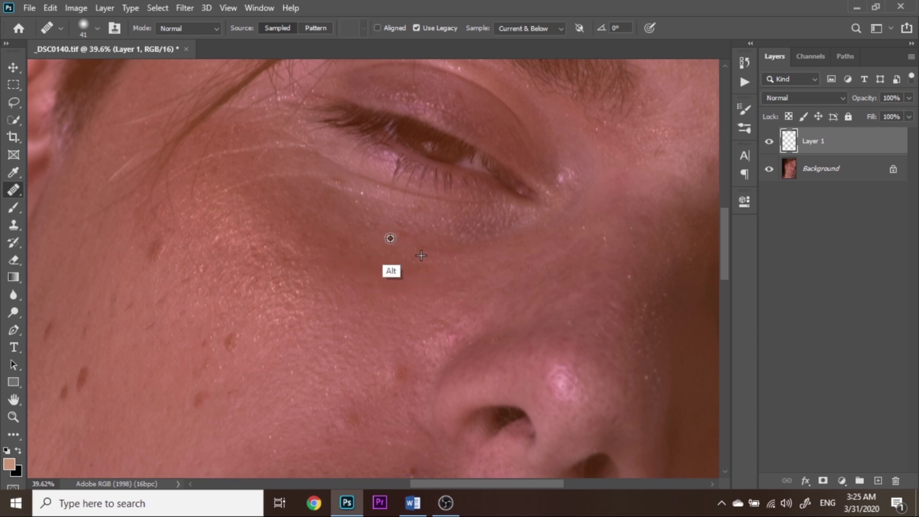
{"action": "left_click_drag", "start_coordinate": [399, 224], "coordinate": [406, 253]}
{"action": "left_click_drag", "start_coordinate": [348, 219], "coordinate": [400, 246]}
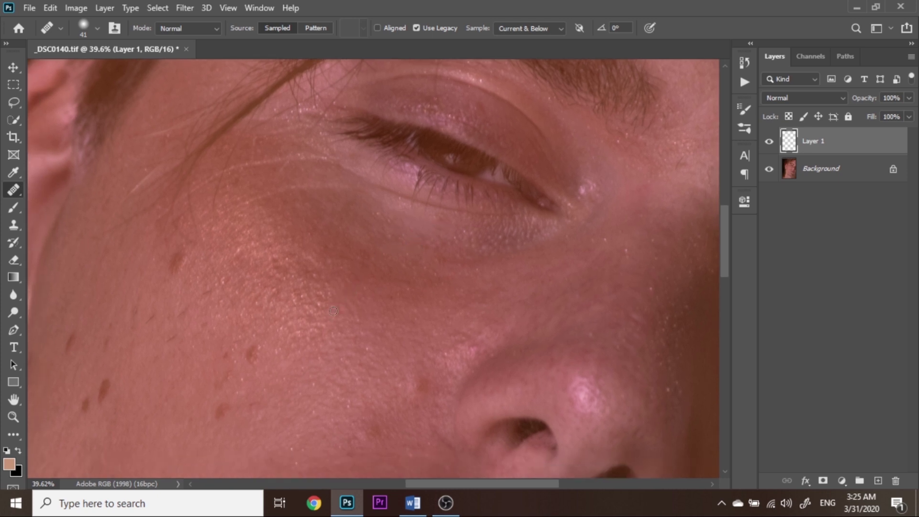
Step: Rotate the view and sample fresh clean skin beside the nose
{"action": "mouse_move", "coordinate": [334, 311]}
{"action": "left_mouse_down"}
{"action": "mouse_move", "coordinate": [436, 329]}
{"action": "mouse_move", "coordinate": [359, 322]}
{"action": "left_mouse_up"}
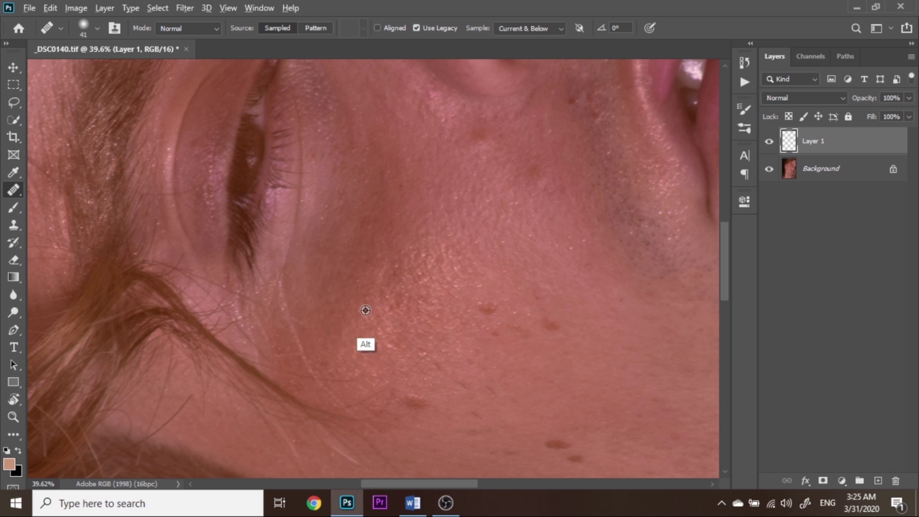
{"action": "scroll", "coordinate": [397, 293], "scroll_direction": "up", "scroll_amount": 2}
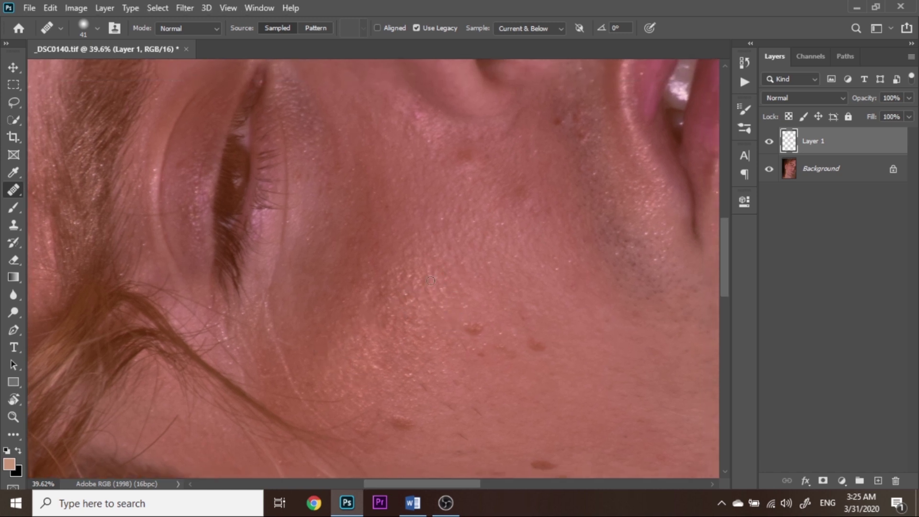
{"action": "left_click", "coordinate": [461, 288], "text": "alt"}
{"action": "left_click_drag", "start_coordinate": [489, 245], "coordinate": [470, 279]}
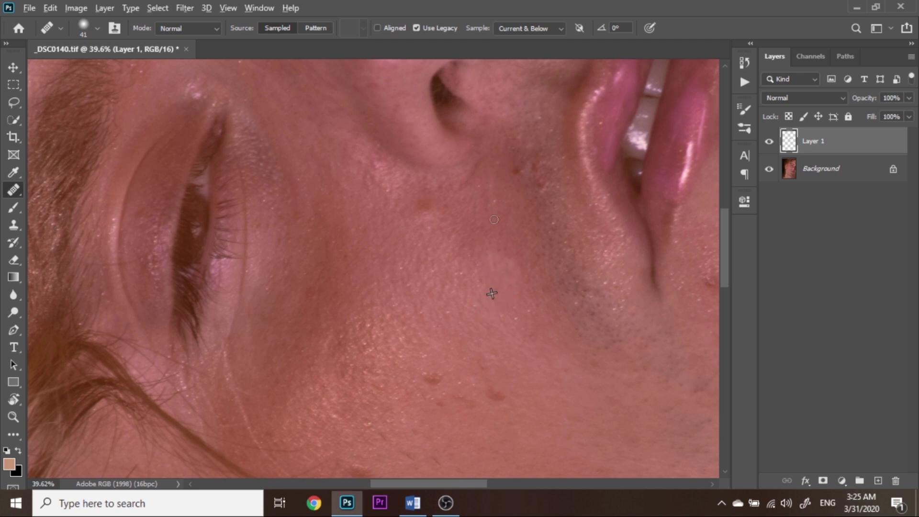
{"action": "scroll", "coordinate": [493, 198], "scroll_direction": "up", "scroll_amount": 3}
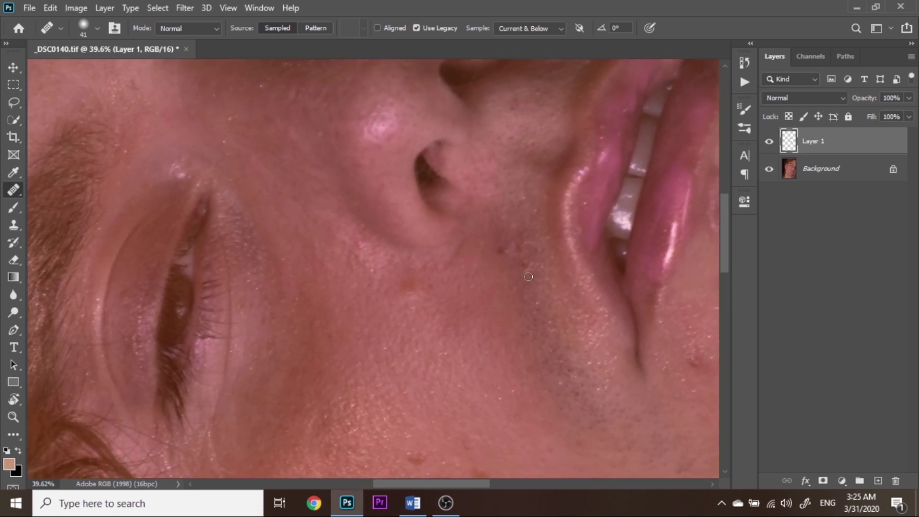
{"action": "left_click", "coordinate": [501, 268], "text": "alt"}
{"action": "scroll", "coordinate": [523, 219], "scroll_direction": "up", "scroll_amount": 3}
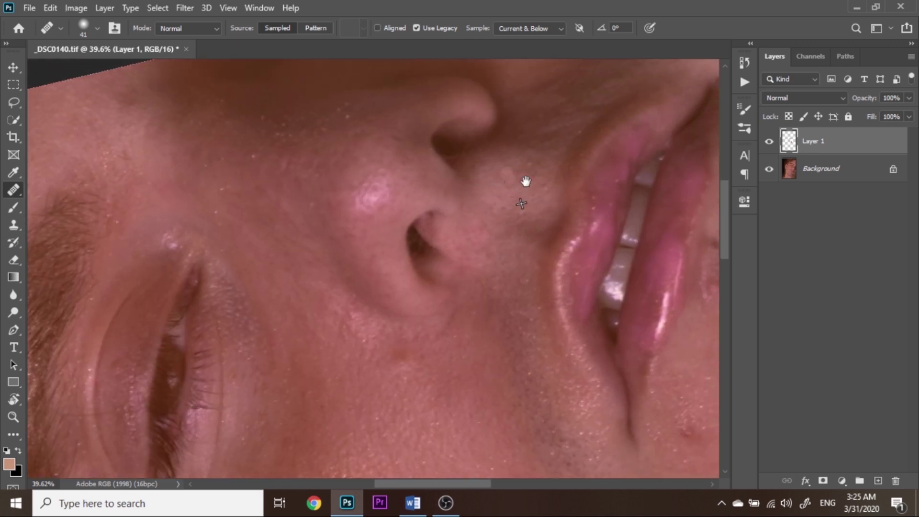
Step: Rotate the canvas view to 17° with the nose and upper lip in frame
{"action": "left_click_drag", "start_coordinate": [526, 181], "coordinate": [514, 219]}
{"action": "scroll", "coordinate": [531, 186], "scroll_direction": "up", "scroll_amount": 1}
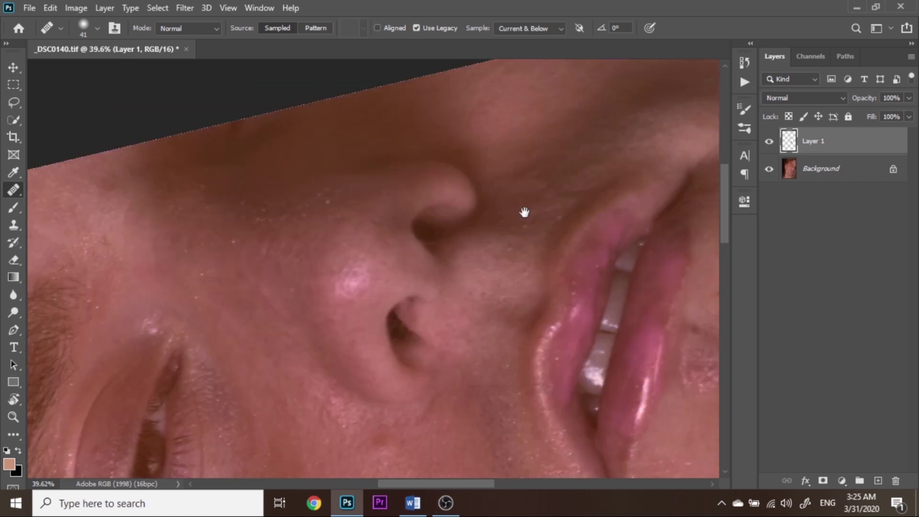
{"action": "scroll", "coordinate": [536, 196], "scroll_direction": "up", "scroll_amount": 1}
{"action": "scroll", "coordinate": [527, 199], "scroll_direction": "up", "scroll_amount": 1}
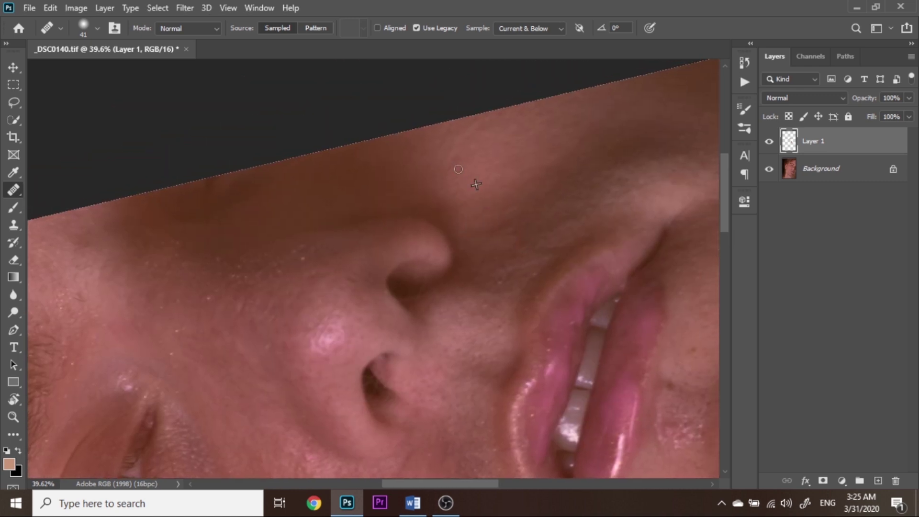
{"action": "scroll", "coordinate": [458, 169], "scroll_direction": "down", "scroll_amount": 1}
{"action": "key", "text": "r"}
{"action": "left_click_drag", "start_coordinate": [478, 173], "coordinate": [346, 273]}
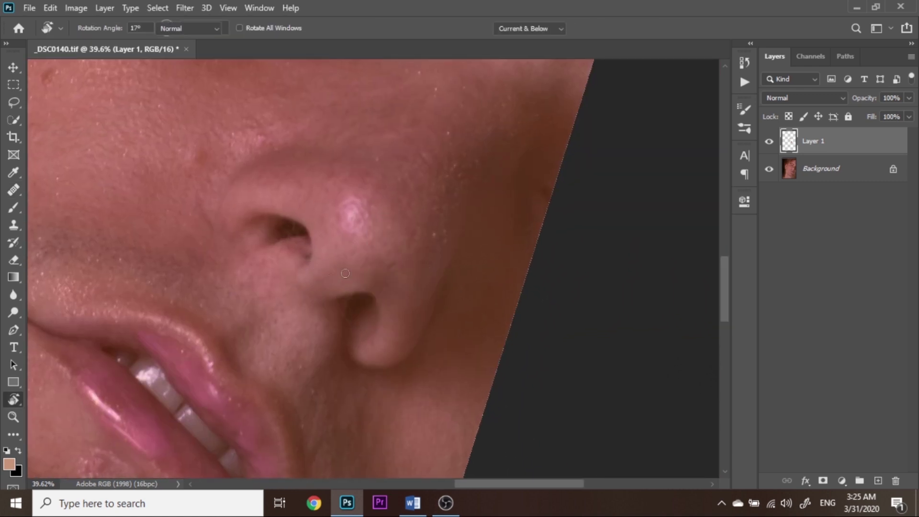
{"action": "scroll", "coordinate": [368, 296], "scroll_direction": "up", "scroll_amount": 1}
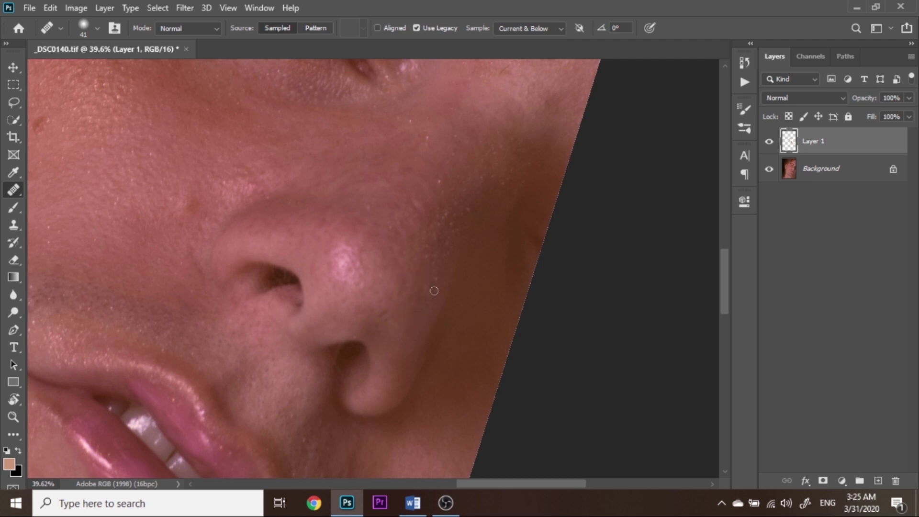
Step: Heal the skin marks near the temple and above and beside the eyebrow
{"action": "left_click", "coordinate": [430, 251], "text": "alt"}
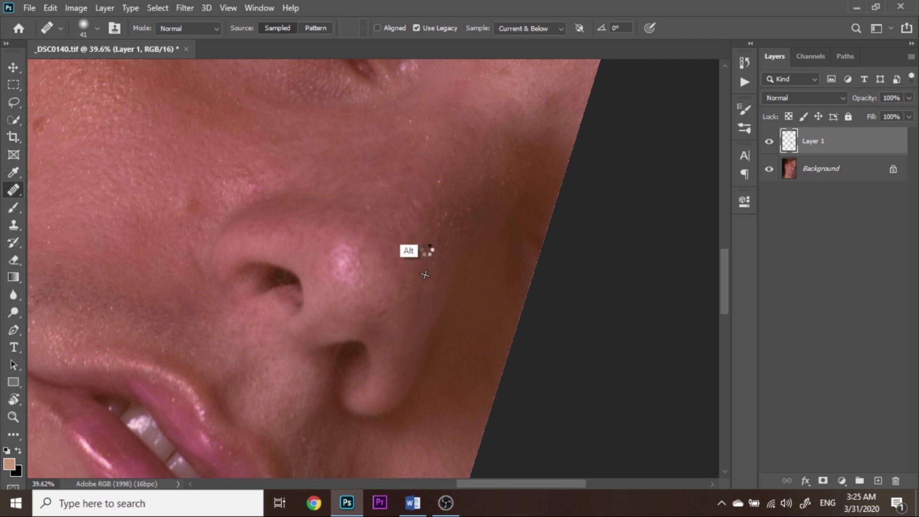
{"action": "scroll", "coordinate": [427, 175], "scroll_direction": "up", "scroll_amount": 1}
{"action": "left_click", "coordinate": [422, 199], "text": "alt"}
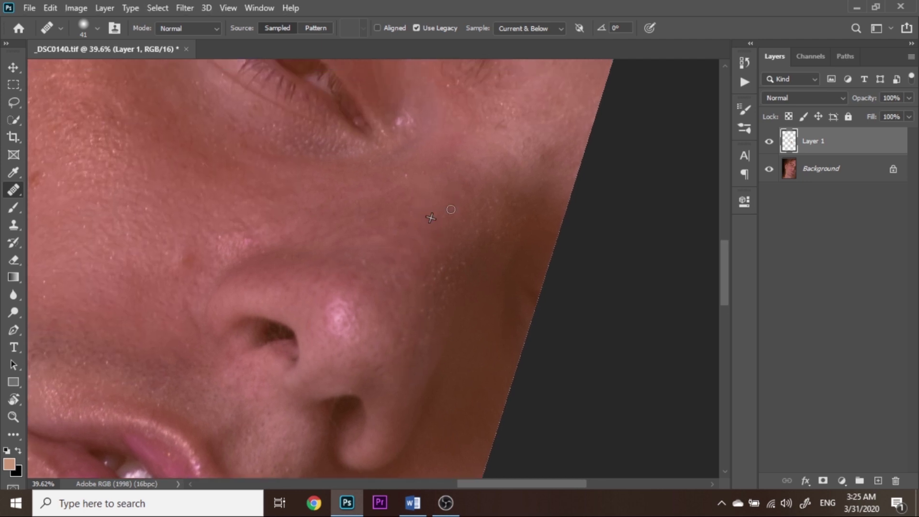
{"action": "scroll", "coordinate": [451, 210], "scroll_direction": "up", "scroll_amount": 1}
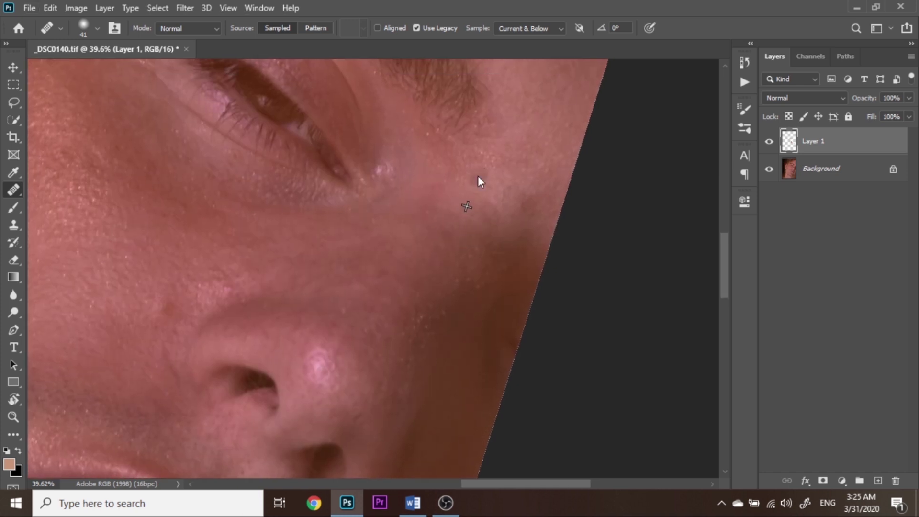
{"action": "scroll", "coordinate": [474, 229], "scroll_direction": "up", "scroll_amount": 3}
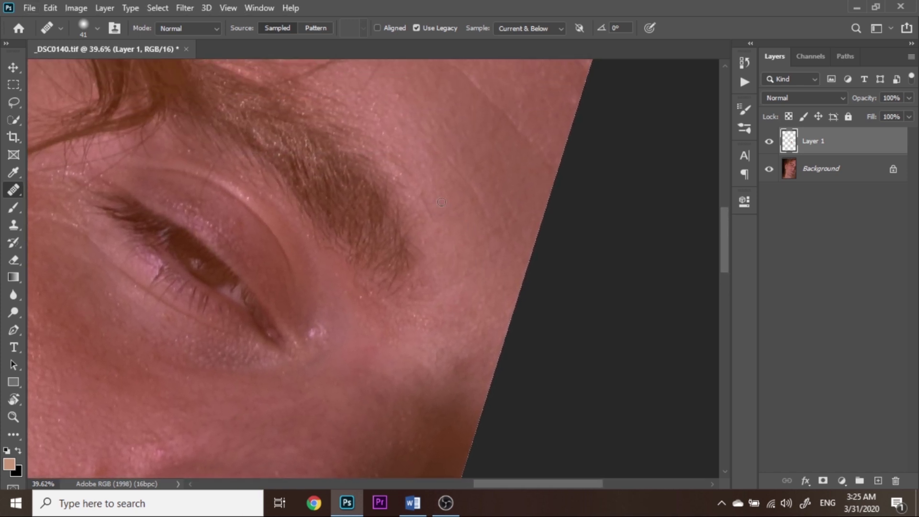
{"action": "left_click", "coordinate": [445, 203], "text": "alt"}
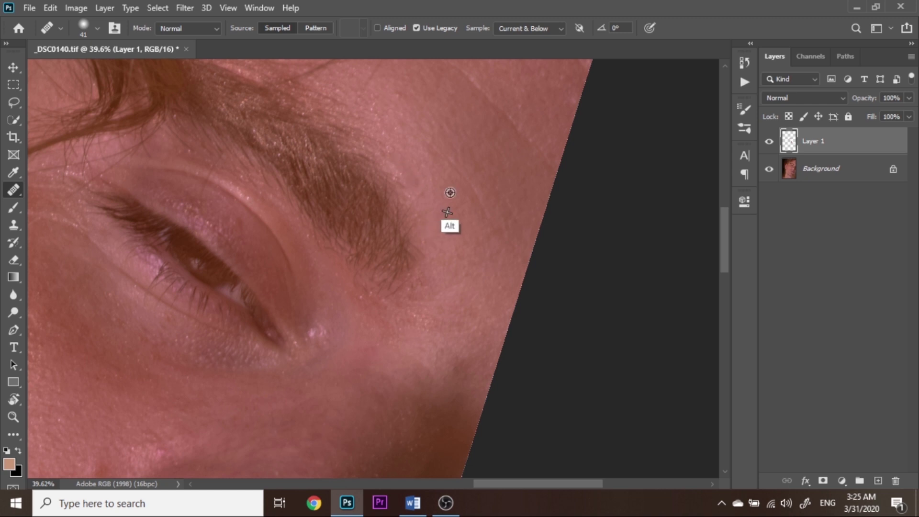
{"action": "scroll", "coordinate": [476, 205], "scroll_direction": "up", "scroll_amount": 2}
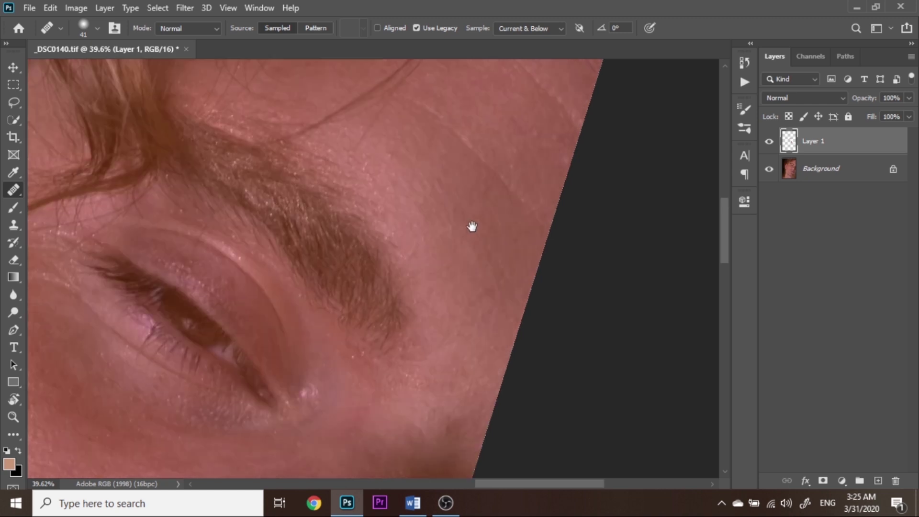
{"action": "left_click", "coordinate": [539, 219]}
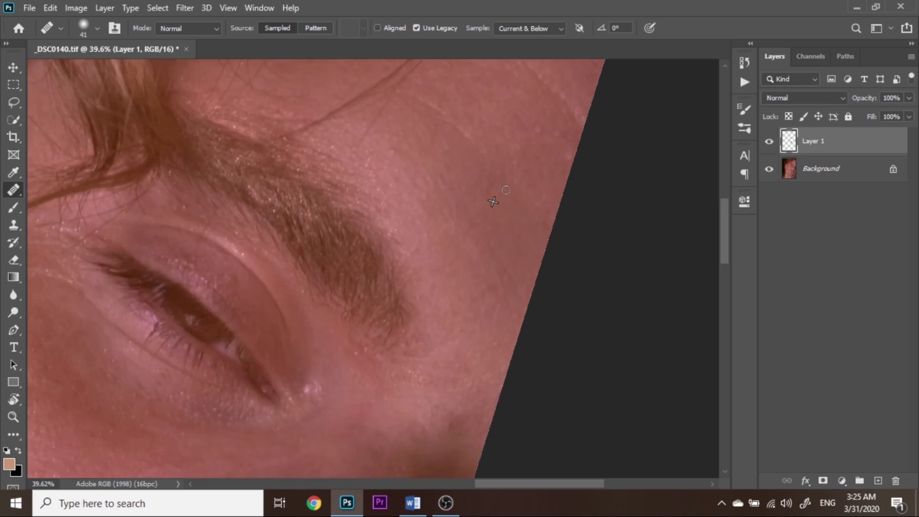
{"action": "mouse_move", "coordinate": [506, 190]}
{"action": "left_mouse_down"}
{"action": "mouse_move", "coordinate": [467, 143]}
{"action": "mouse_move", "coordinate": [490, 209]}
{"action": "mouse_move", "coordinate": [533, 183]}
{"action": "left_mouse_up"}
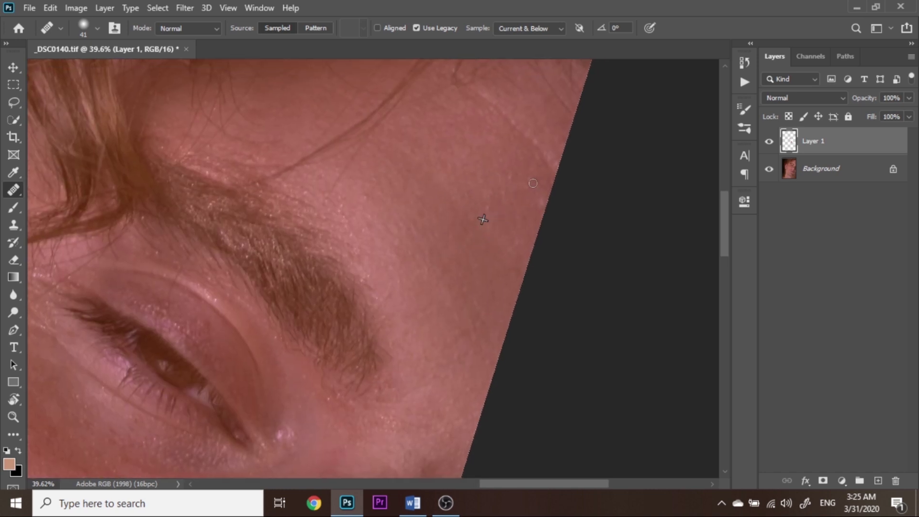
{"action": "left_click", "coordinate": [492, 172], "text": "alt"}
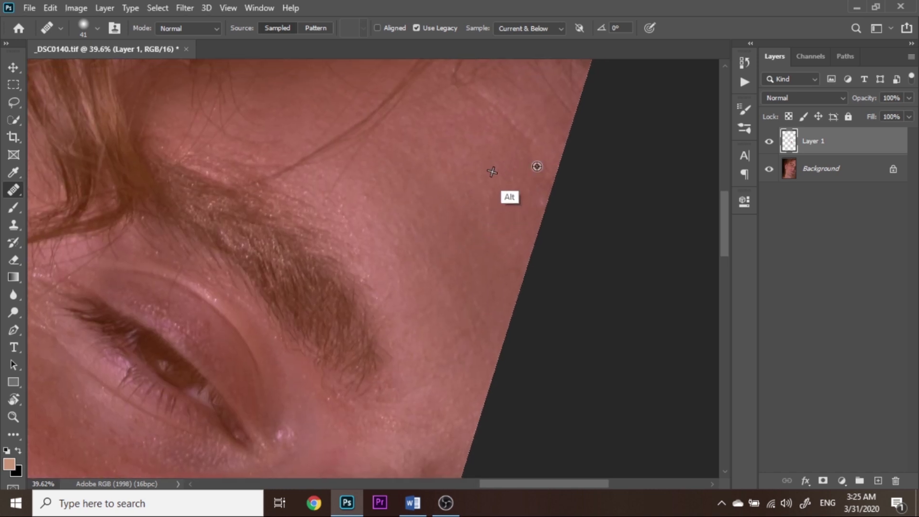
{"action": "left_click_drag", "start_coordinate": [536, 166], "coordinate": [498, 115]}
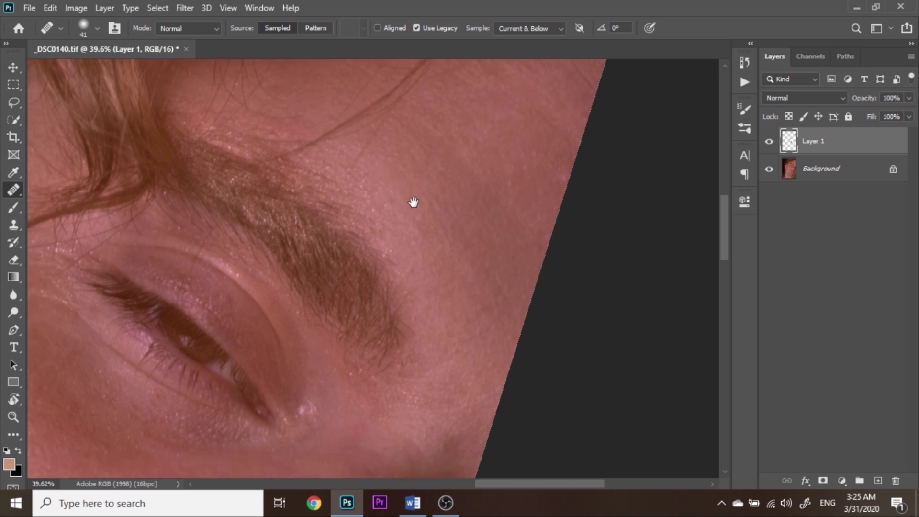
Step: Heal the small spot beside the nose and the dark spot below the ear
{"action": "left_click_drag", "start_coordinate": [367, 199], "coordinate": [437, 139]}
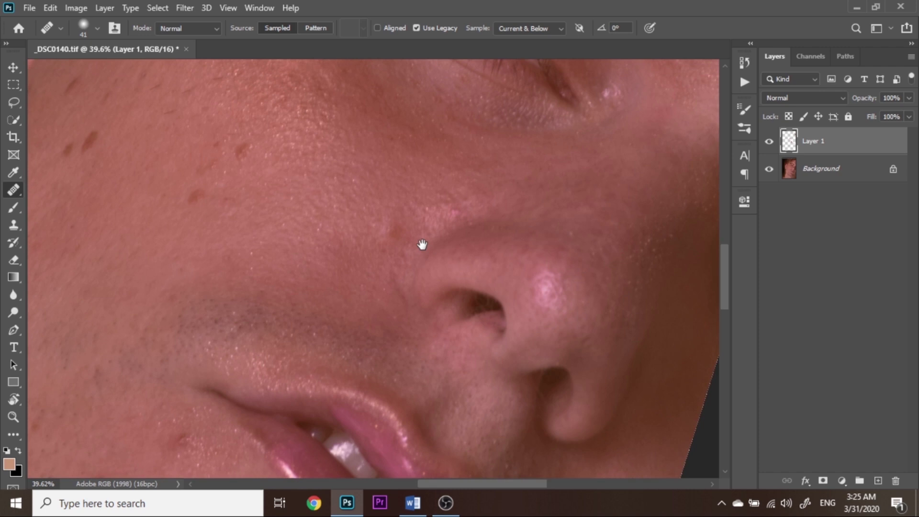
{"action": "left_click_drag", "start_coordinate": [422, 245], "coordinate": [455, 268]}
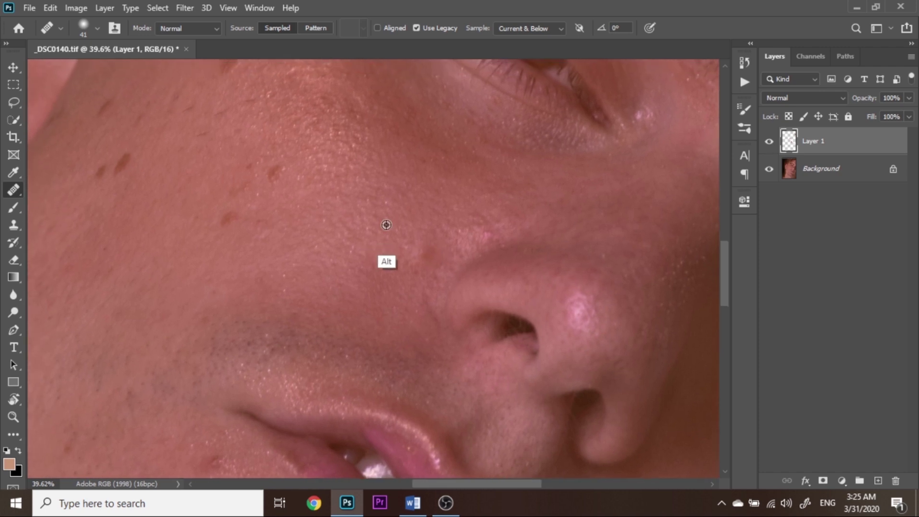
{"action": "left_click", "coordinate": [394, 212], "text": "alt"}
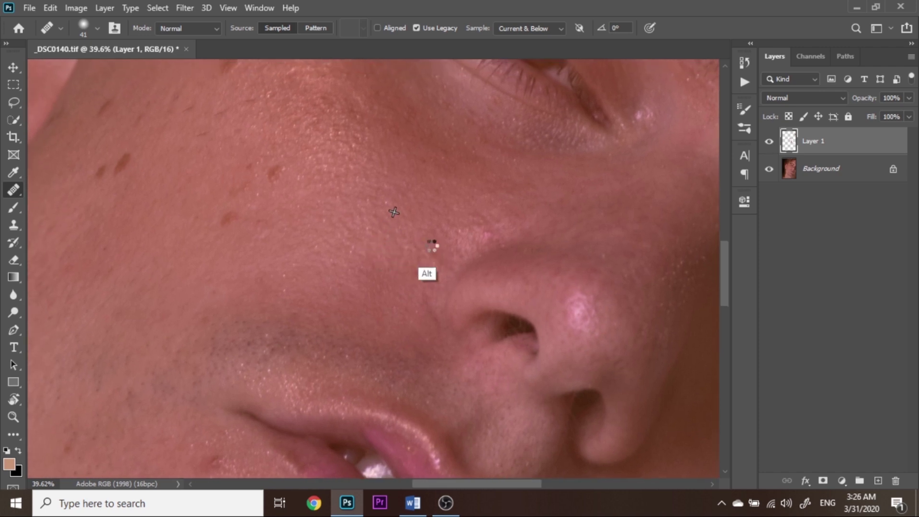
{"action": "left_click", "coordinate": [469, 222], "text": "alt"}
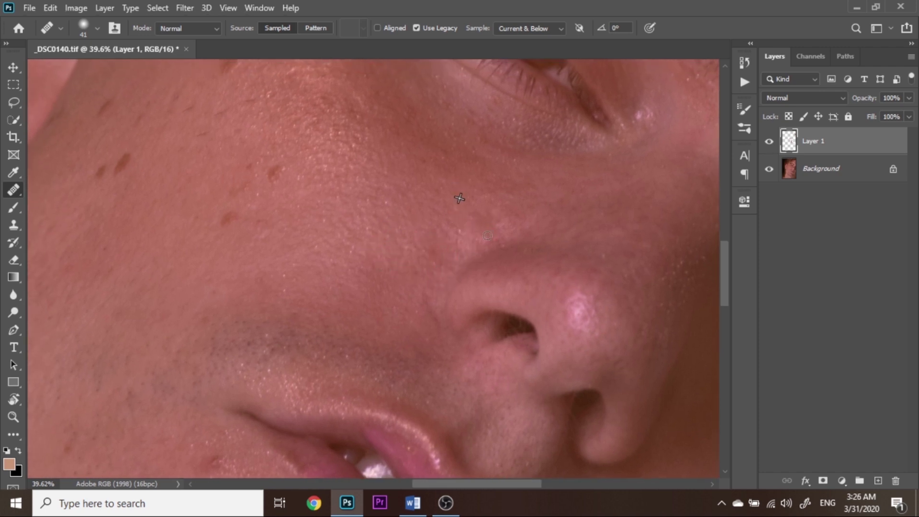
{"action": "left_click", "coordinate": [488, 235]}
{"action": "scroll", "coordinate": [458, 245], "scroll_direction": "up", "scroll_amount": 2}
{"action": "scroll", "coordinate": [427, 267], "scroll_direction": "left", "scroll_amount": 5}
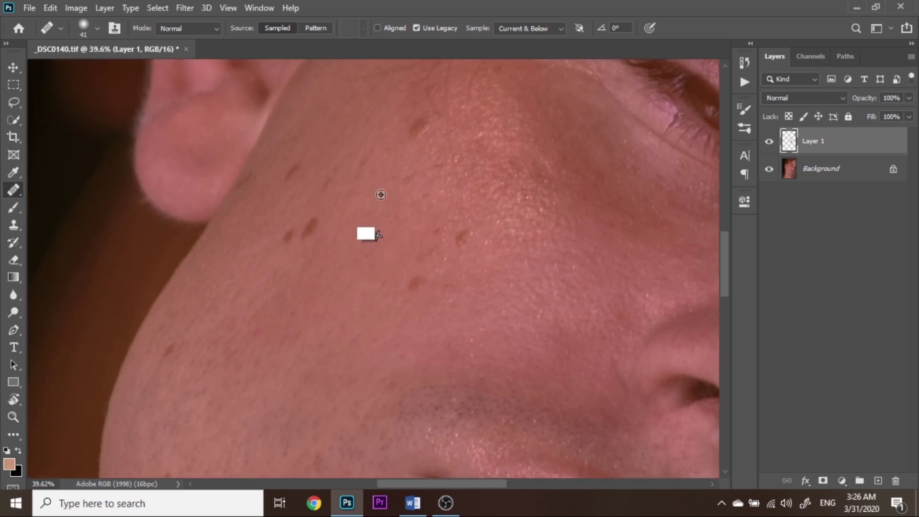
{"action": "left_click", "coordinate": [365, 197]}
{"action": "left_click_drag", "start_coordinate": [436, 180], "coordinate": [439, 206]}
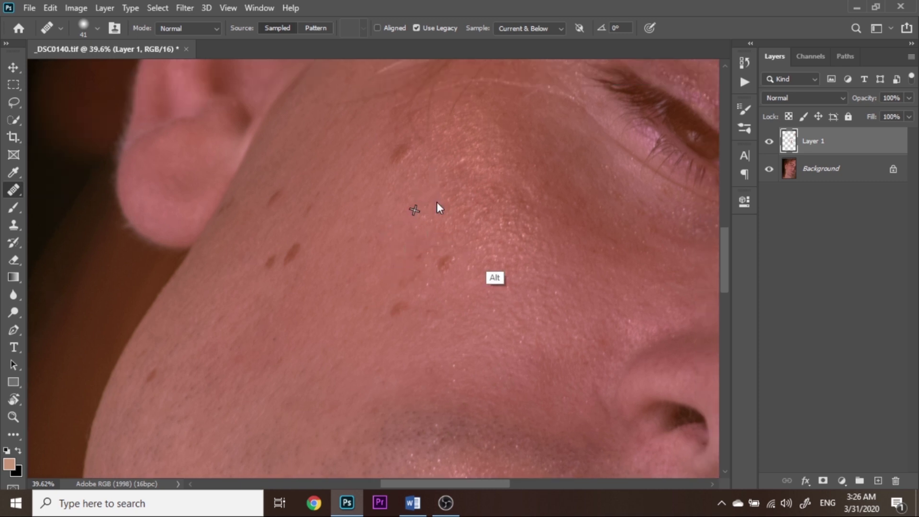
Step: Frame the lower cheek, jaw and mouth corner for further healing
{"action": "left_click_drag", "start_coordinate": [464, 238], "coordinate": [545, 213]}
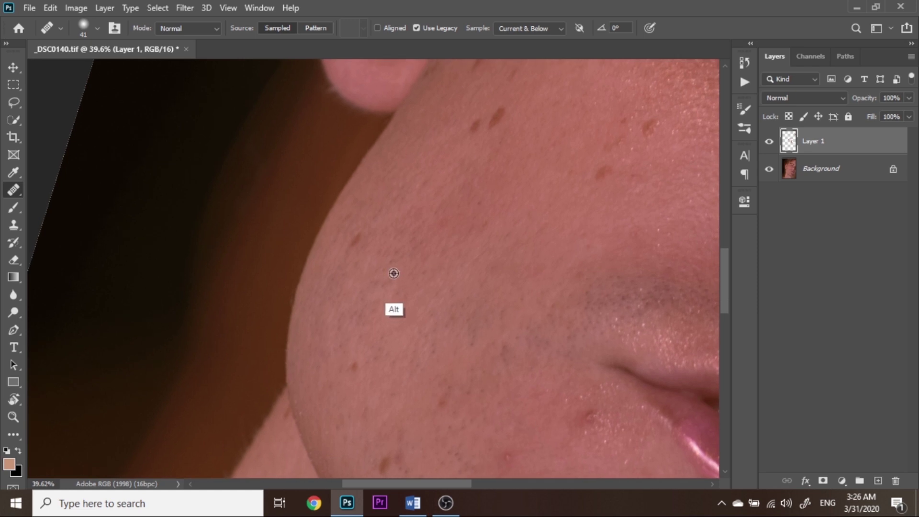
{"action": "scroll", "coordinate": [469, 263], "scroll_direction": "down", "scroll_amount": 3}
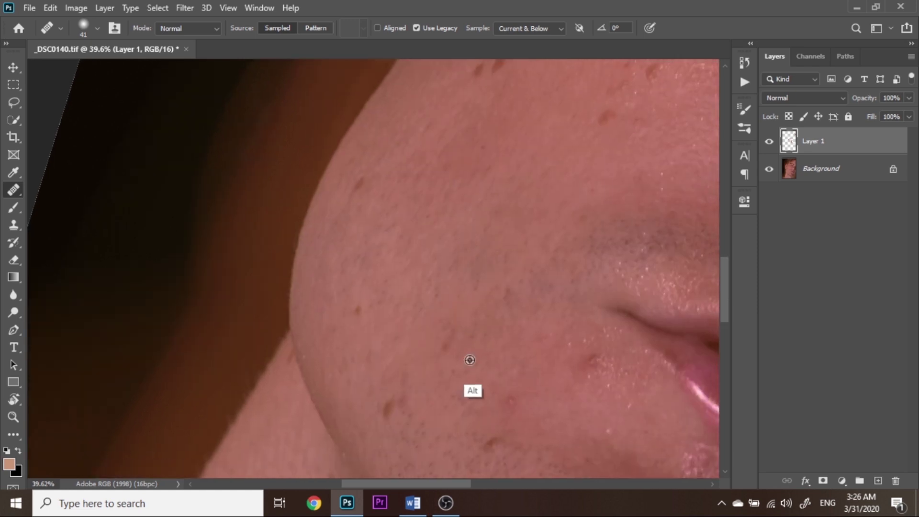
{"action": "scroll", "coordinate": [448, 332], "scroll_direction": "down", "scroll_amount": 3}
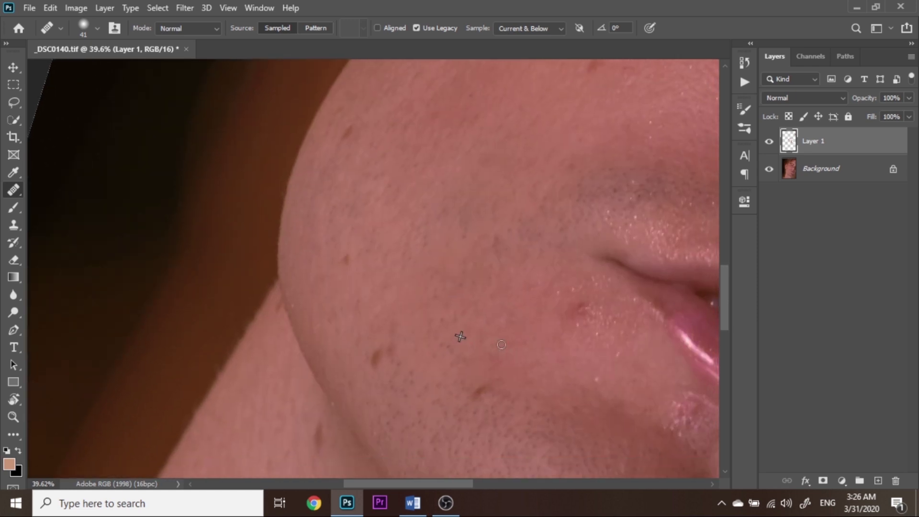
{"action": "scroll", "coordinate": [460, 337], "scroll_direction": "right", "scroll_amount": 2}
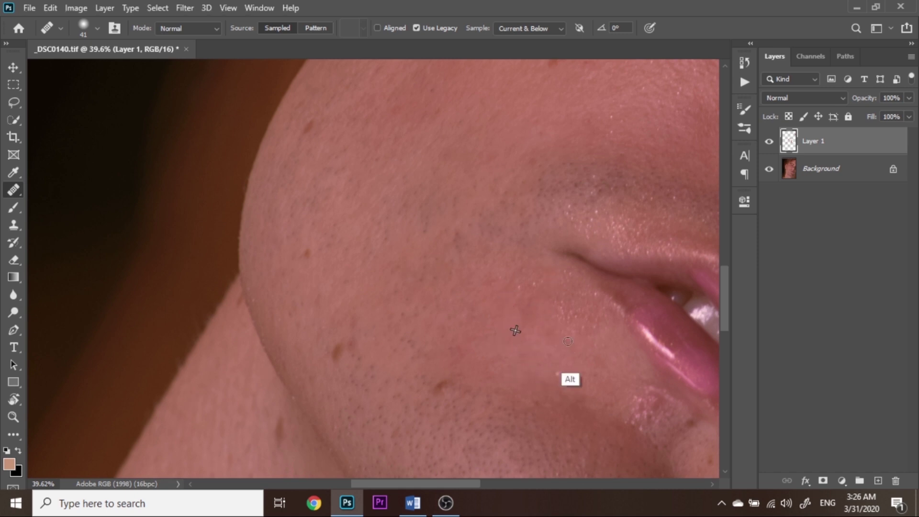
{"action": "left_click_drag", "start_coordinate": [579, 373], "coordinate": [554, 338]}
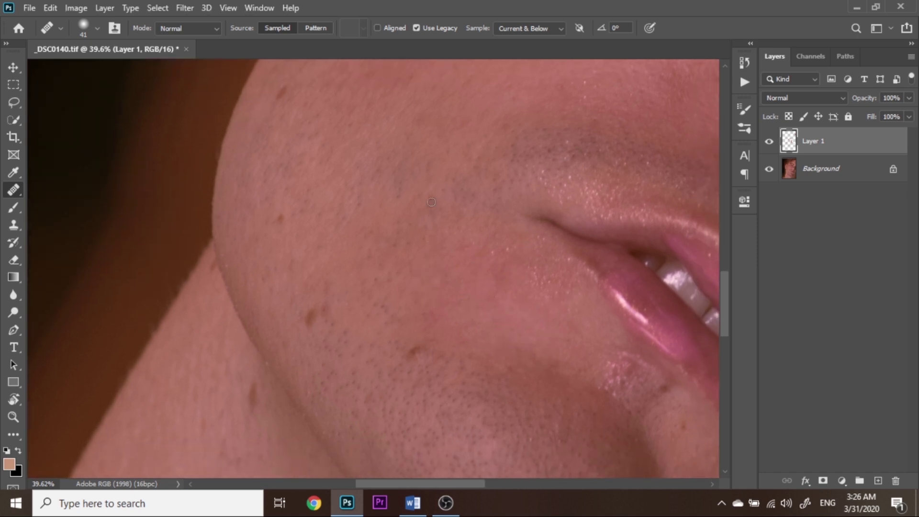
{"action": "left_click_drag", "start_coordinate": [432, 202], "coordinate": [434, 259]}
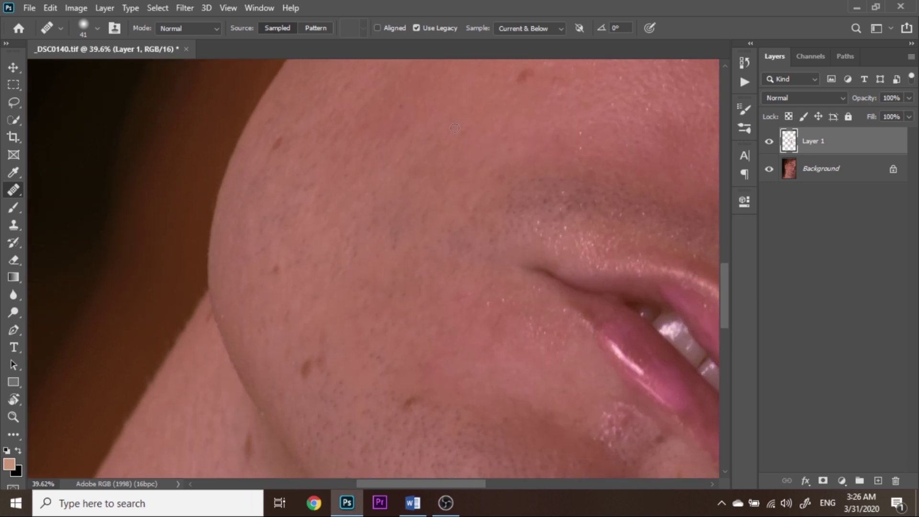
Step: Zoom and pan around the jaw, chin and neck to inspect the remaining blemishes
{"action": "scroll", "coordinate": [396, 318], "scroll_direction": "down", "scroll_amount": 3}
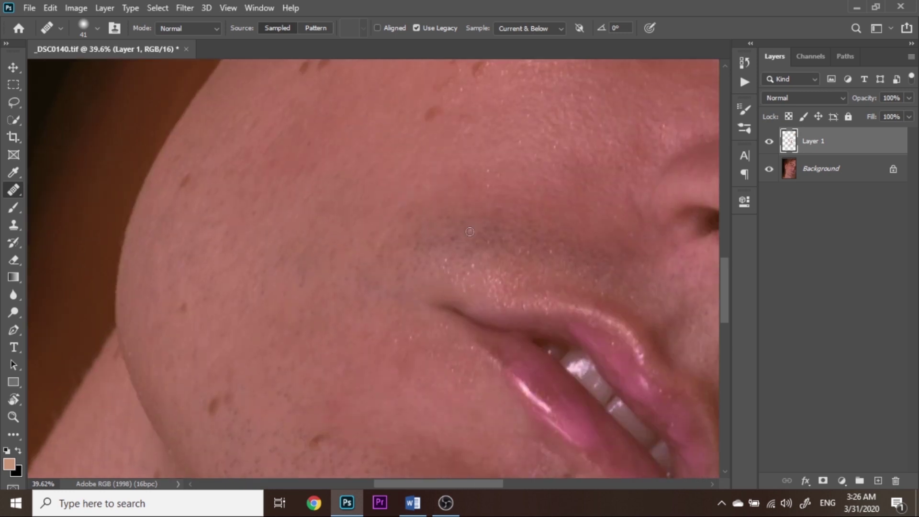
{"action": "scroll", "coordinate": [489, 213], "scroll_direction": "up", "scroll_amount": 5}
{"action": "scroll", "coordinate": [488, 213], "scroll_direction": "up", "scroll_amount": 5}
{"action": "scroll", "coordinate": [427, 230], "scroll_direction": "up", "scroll_amount": 3}
{"action": "scroll", "coordinate": [427, 230], "scroll_direction": "up", "scroll_amount": 3}
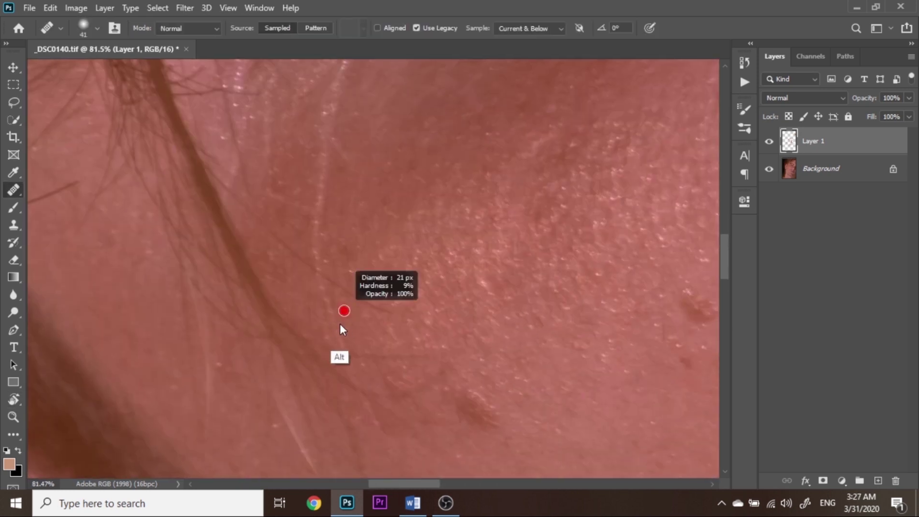
{"action": "scroll", "coordinate": [320, 297], "scroll_direction": "down", "scroll_amount": 2}
{"action": "scroll", "coordinate": [336, 307], "scroll_direction": "down", "scroll_amount": 2}
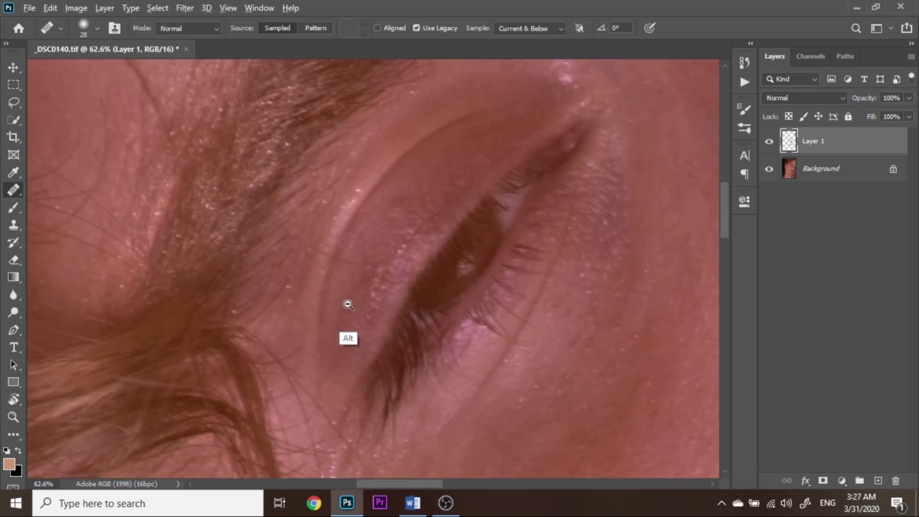
{"action": "scroll", "coordinate": [345, 260], "scroll_direction": "down", "scroll_amount": 2}
{"action": "scroll", "coordinate": [386, 160], "scroll_direction": "down", "scroll_amount": 3}
{"action": "scroll", "coordinate": [475, 241], "scroll_direction": "down", "scroll_amount": 3}
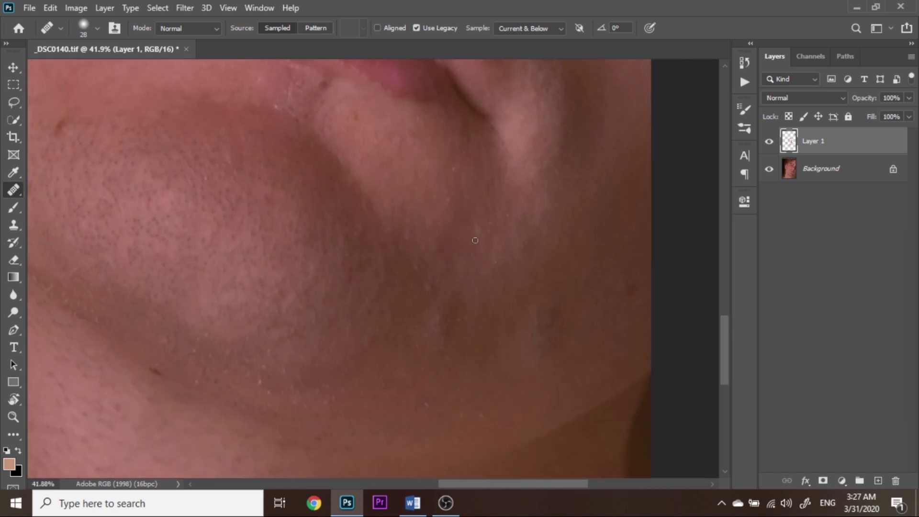
{"action": "scroll", "coordinate": [453, 173], "scroll_direction": "up", "scroll_amount": 2}
{"action": "scroll", "coordinate": [478, 244], "scroll_direction": "up", "scroll_amount": 2}
{"action": "scroll", "coordinate": [478, 244], "scroll_direction": "down", "scroll_amount": 3}
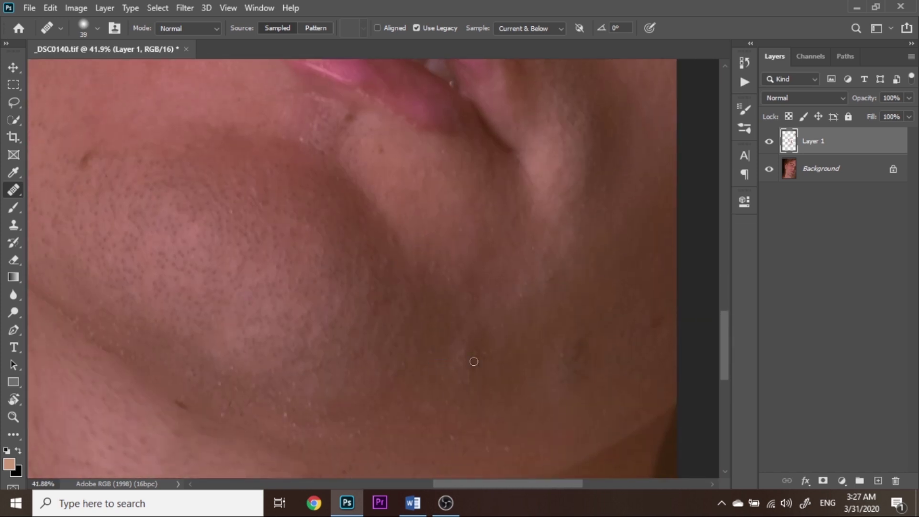
{"action": "scroll", "coordinate": [472, 361], "scroll_direction": "down", "scroll_amount": 1}
{"action": "scroll", "coordinate": [551, 312], "scroll_direction": "up", "scroll_amount": 3}
{"action": "scroll", "coordinate": [417, 333], "scroll_direction": "left", "scroll_amount": 5}
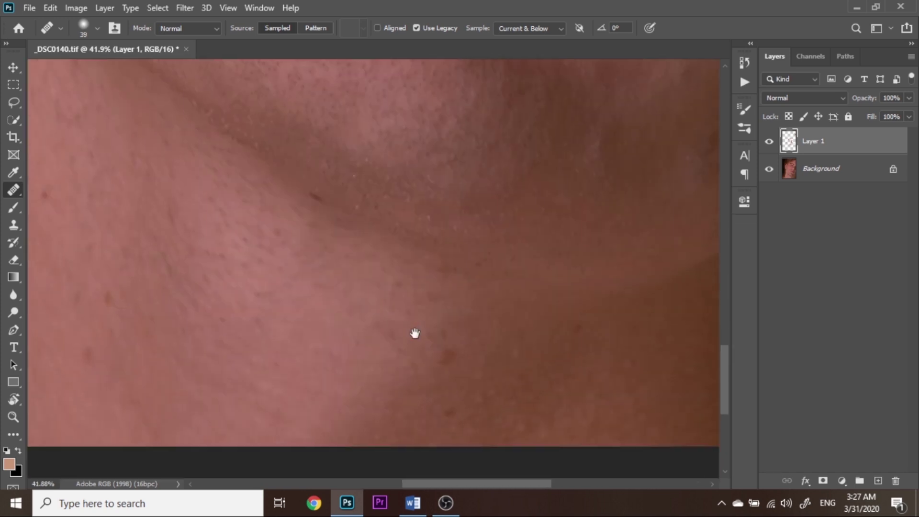
{"action": "scroll", "coordinate": [320, 234], "scroll_direction": "up", "scroll_amount": 3}
{"action": "scroll", "coordinate": [396, 279], "scroll_direction": "left", "scroll_amount": 3}
{"action": "scroll", "coordinate": [417, 303], "scroll_direction": "down", "scroll_amount": 2}
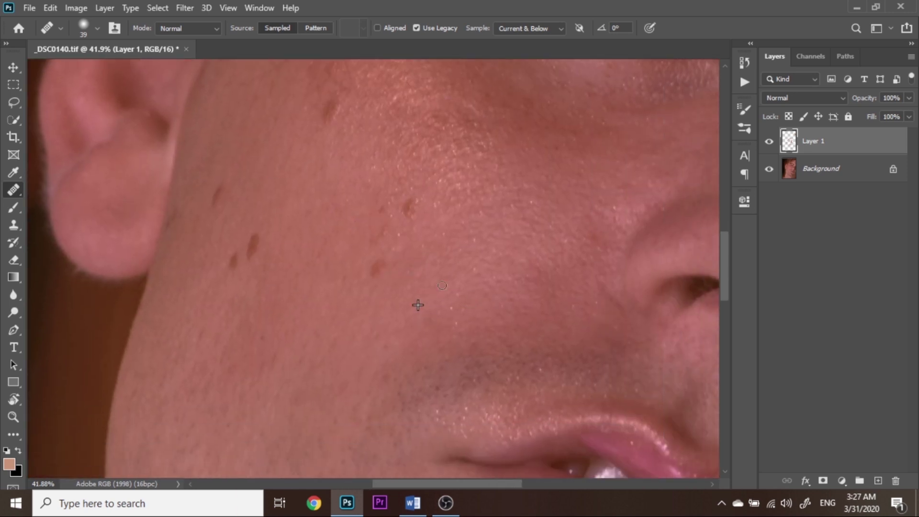
{"action": "scroll", "coordinate": [473, 302], "scroll_direction": "up", "scroll_amount": 2}
{"action": "scroll", "coordinate": [473, 302], "scroll_direction": "right", "scroll_amount": 2}
{"action": "scroll", "coordinate": [503, 311], "scroll_direction": "down", "scroll_amount": 1}
{"action": "scroll", "coordinate": [533, 318], "scroll_direction": "right", "scroll_amount": 4}
{"action": "scroll", "coordinate": [551, 268], "scroll_direction": "up", "scroll_amount": 2}
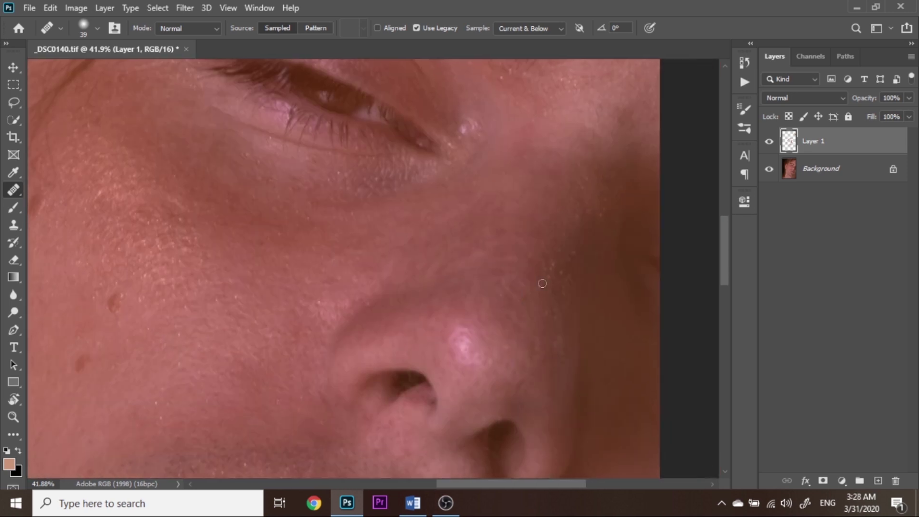
{"action": "scroll", "coordinate": [563, 231], "scroll_direction": "up", "scroll_amount": 1}
{"action": "scroll", "coordinate": [536, 234], "scroll_direction": "up", "scroll_amount": 2}
{"action": "scroll", "coordinate": [503, 258], "scroll_direction": "up", "scroll_amount": 2}
{"action": "scroll", "coordinate": [492, 254], "scroll_direction": "up", "scroll_amount": 2}
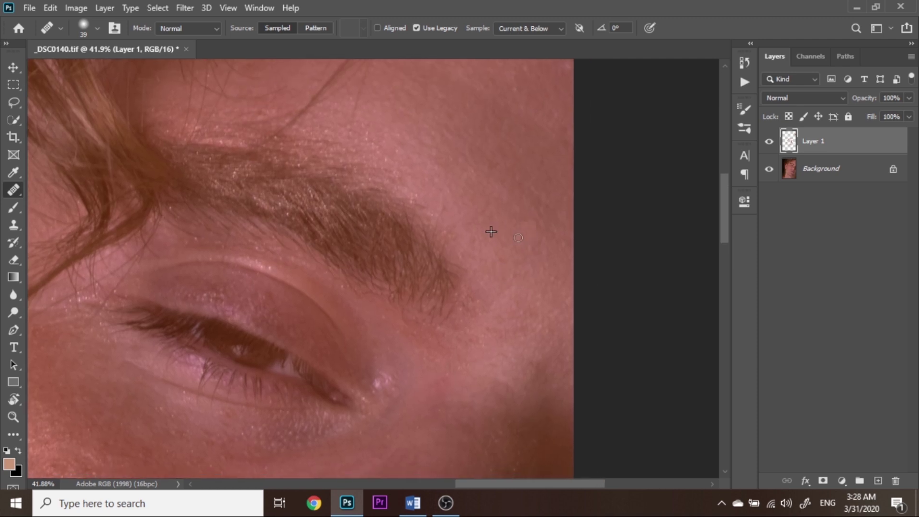
{"action": "scroll", "coordinate": [461, 164], "scroll_direction": "down", "scroll_amount": 5}
{"action": "scroll", "coordinate": [332, 205], "scroll_direction": "left", "scroll_amount": 3}
{"action": "scroll", "coordinate": [369, 205], "scroll_direction": "up", "scroll_amount": 1}
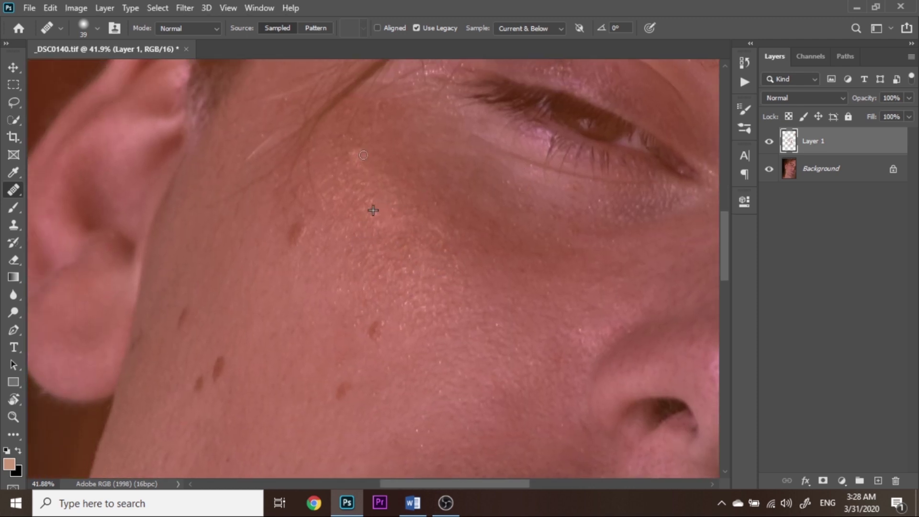
{"action": "scroll", "coordinate": [434, 182], "scroll_direction": "left", "scroll_amount": 2}
{"action": "scroll", "coordinate": [435, 182], "scroll_direction": "right", "scroll_amount": 3}
{"action": "scroll", "coordinate": [455, 216], "scroll_direction": "up", "scroll_amount": 1}
{"action": "scroll", "coordinate": [486, 246], "scroll_direction": "up", "scroll_amount": 3}
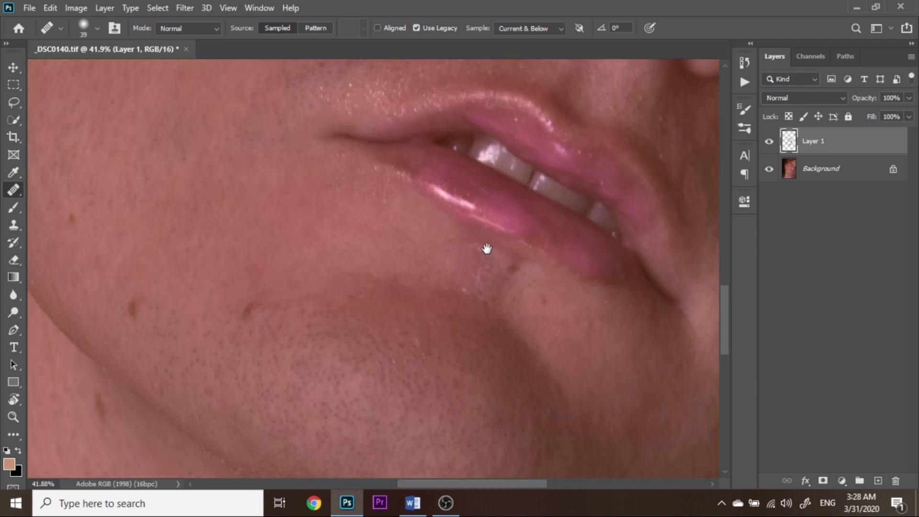
{"action": "scroll", "coordinate": [451, 318], "scroll_direction": "down", "scroll_amount": 2}
{"action": "scroll", "coordinate": [390, 253], "scroll_direction": "down", "scroll_amount": 2}
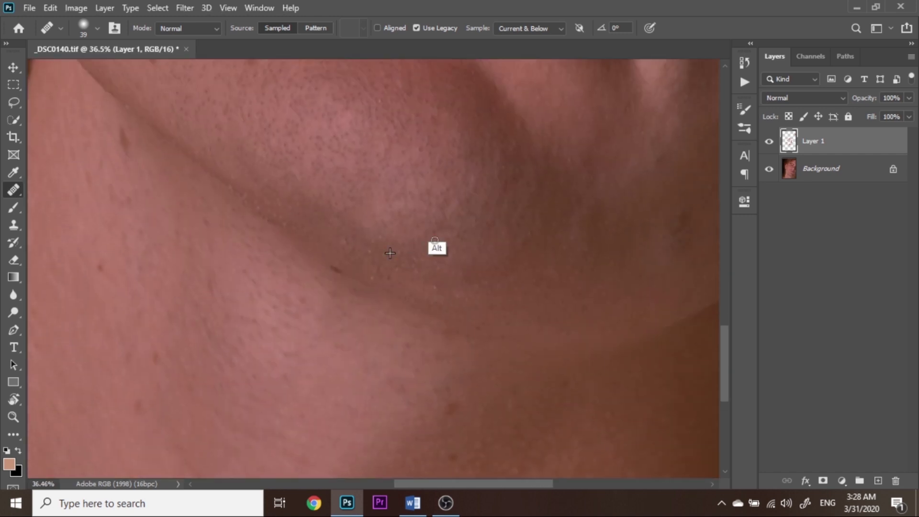
{"action": "scroll", "coordinate": [372, 320], "scroll_direction": "up", "scroll_amount": 1}
{"action": "scroll", "coordinate": [448, 273], "scroll_direction": "right", "scroll_amount": 3}
{"action": "scroll", "coordinate": [448, 273], "scroll_direction": "down", "scroll_amount": 3}
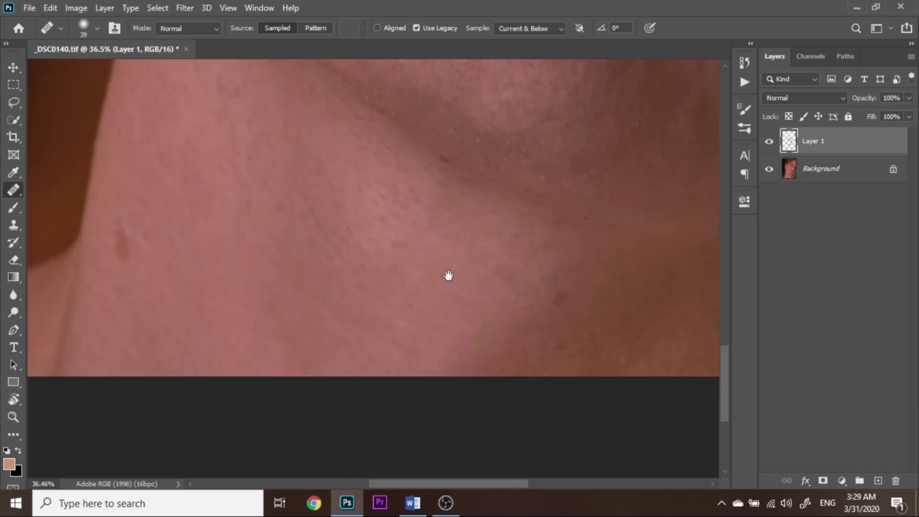
{"action": "scroll", "coordinate": [565, 292], "scroll_direction": "right", "scroll_amount": 2}
{"action": "scroll", "coordinate": [574, 357], "scroll_direction": "up", "scroll_amount": 1}
{"action": "scroll", "coordinate": [574, 357], "scroll_direction": "up", "scroll_amount": 3}
Step: Tilt the canvas view and zoom in on the lip and cheek area
{"action": "scroll", "coordinate": [551, 323], "scroll_direction": "down", "scroll_amount": 3}
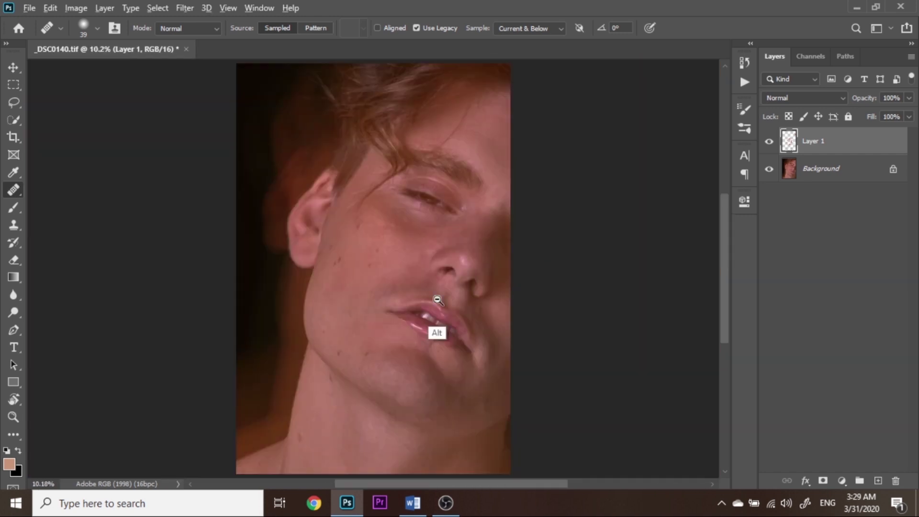
{"action": "scroll", "coordinate": [435, 329], "scroll_direction": "up", "scroll_amount": 2}
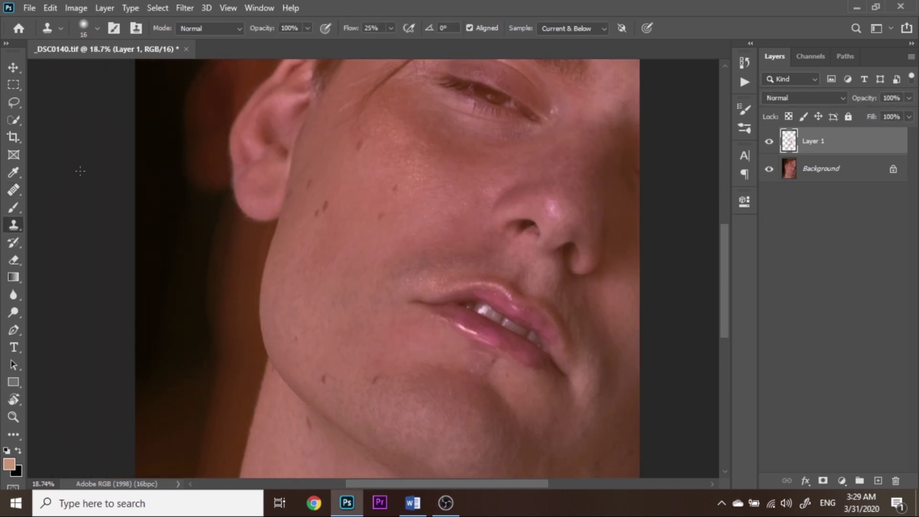
{"action": "scroll", "coordinate": [336, 263], "scroll_direction": "up", "scroll_amount": 5}
{"action": "key", "text": "r"}
{"action": "mouse_move", "coordinate": [259, 266]}
{"action": "left_mouse_down"}
{"action": "mouse_move", "coordinate": [390, 323]}
{"action": "mouse_move", "coordinate": [366, 338]}
{"action": "mouse_move", "coordinate": [324, 317]}
{"action": "mouse_move", "coordinate": [372, 277]}
{"action": "mouse_move", "coordinate": [335, 183]}
{"action": "left_mouse_up"}
{"action": "scroll", "coordinate": [344, 240], "scroll_direction": "down", "scroll_amount": 2}
{"action": "scroll", "coordinate": [421, 256], "scroll_direction": "down", "scroll_amount": 3}
{"action": "right_click", "coordinate": [420, 256]}
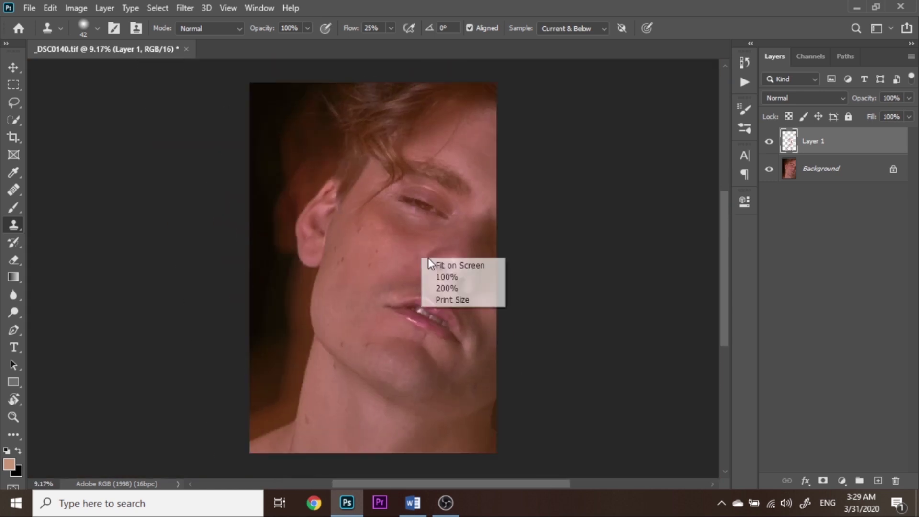
{"action": "scroll", "coordinate": [420, 287], "scroll_direction": "up", "scroll_amount": 3}
Step: Heal the remaining spots around the lips, cheek and under the eye on Layer 1
{"action": "key", "text": "j"}
{"action": "scroll", "coordinate": [424, 312], "scroll_direction": "up", "scroll_amount": 2}
{"action": "scroll", "coordinate": [503, 257], "scroll_direction": "right", "scroll_amount": 2}
{"action": "scroll", "coordinate": [507, 222], "scroll_direction": "up", "scroll_amount": 2}
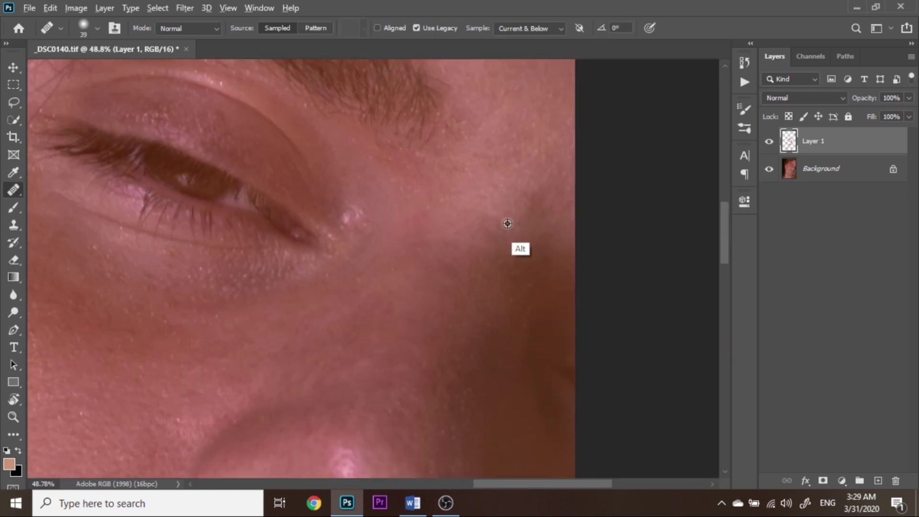
{"action": "scroll", "coordinate": [469, 232], "scroll_direction": "up", "scroll_amount": 2}
{"action": "scroll", "coordinate": [462, 171], "scroll_direction": "up", "scroll_amount": 2}
{"action": "scroll", "coordinate": [463, 170], "scroll_direction": "left", "scroll_amount": 1}
{"action": "scroll", "coordinate": [447, 218], "scroll_direction": "down", "scroll_amount": 3}
{"action": "scroll", "coordinate": [447, 217], "scroll_direction": "left", "scroll_amount": 3}
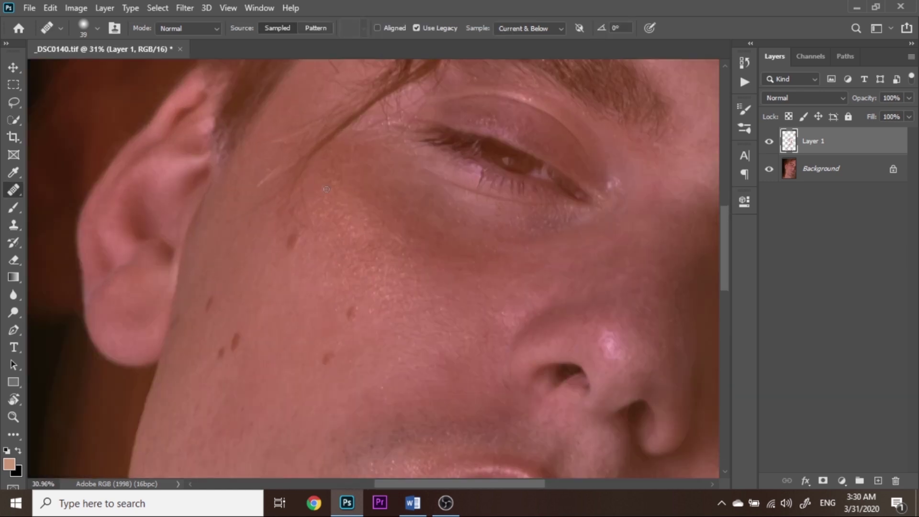
{"action": "scroll", "coordinate": [326, 188], "scroll_direction": "up", "scroll_amount": 1}
{"action": "scroll", "coordinate": [535, 305], "scroll_direction": "down", "scroll_amount": 3}
{"action": "scroll", "coordinate": [535, 306], "scroll_direction": "right", "scroll_amount": 3}
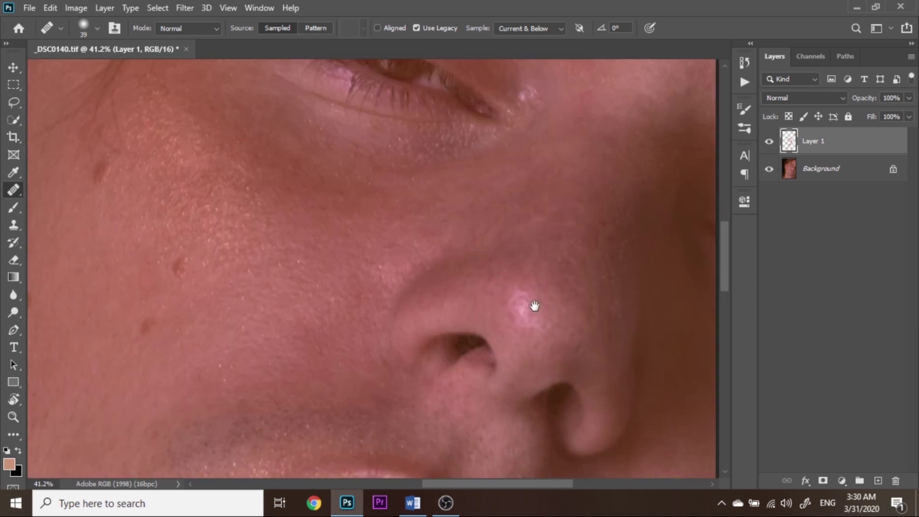
{"action": "scroll", "coordinate": [589, 276], "scroll_direction": "up", "scroll_amount": 3}
{"action": "scroll", "coordinate": [589, 276], "scroll_direction": "up", "scroll_amount": 3}
Step: Fit the whole retouched portrait on screen
{"action": "key", "text": "z"}
{"action": "right_click", "coordinate": [579, 237]}
{"action": "left_click", "coordinate": [594, 238]}
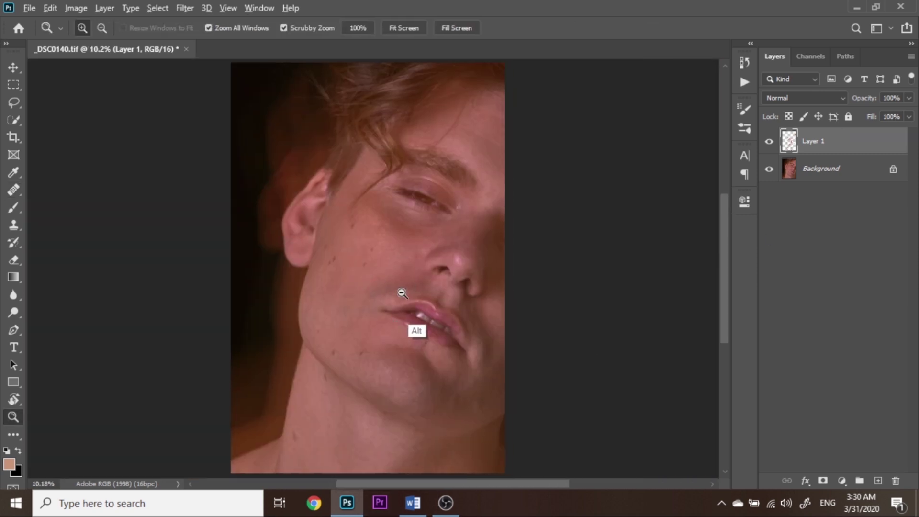
{"action": "left_click_drag", "start_coordinate": [407, 292], "coordinate": [647, 282]}
{"action": "left_click", "coordinate": [770, 142]}
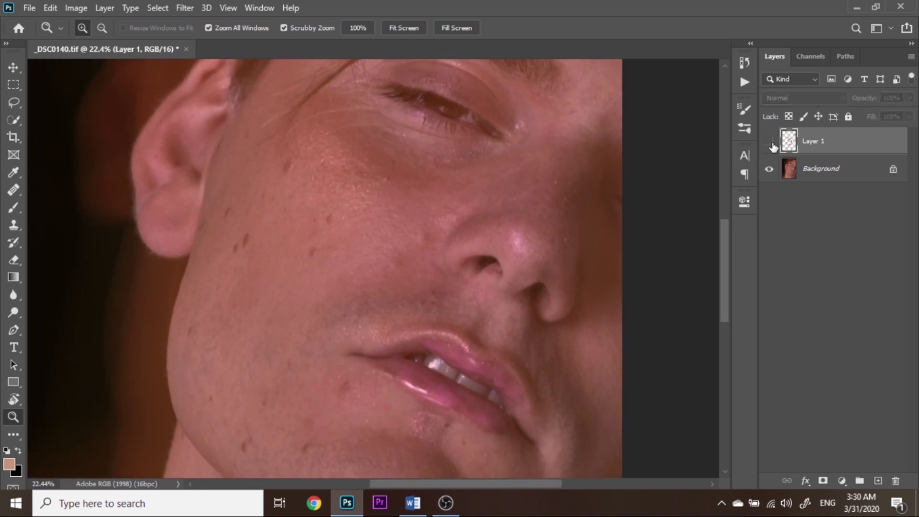
{"action": "left_click", "coordinate": [770, 143]}
{"action": "left_click", "coordinate": [769, 141]}
{"action": "left_click_drag", "start_coordinate": [550, 195], "coordinate": [479, 294]}
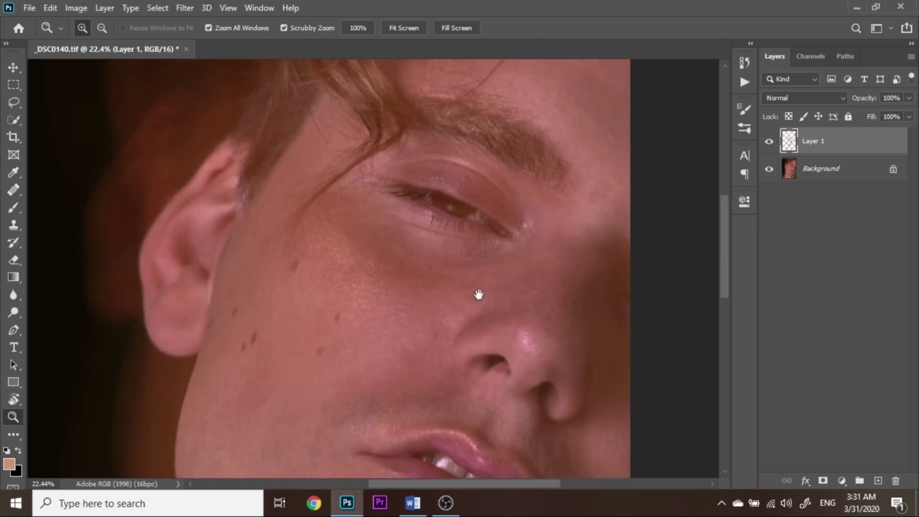
{"action": "left_click_drag", "start_coordinate": [503, 158], "coordinate": [484, 286]}
{"action": "left_click", "coordinate": [770, 141]}
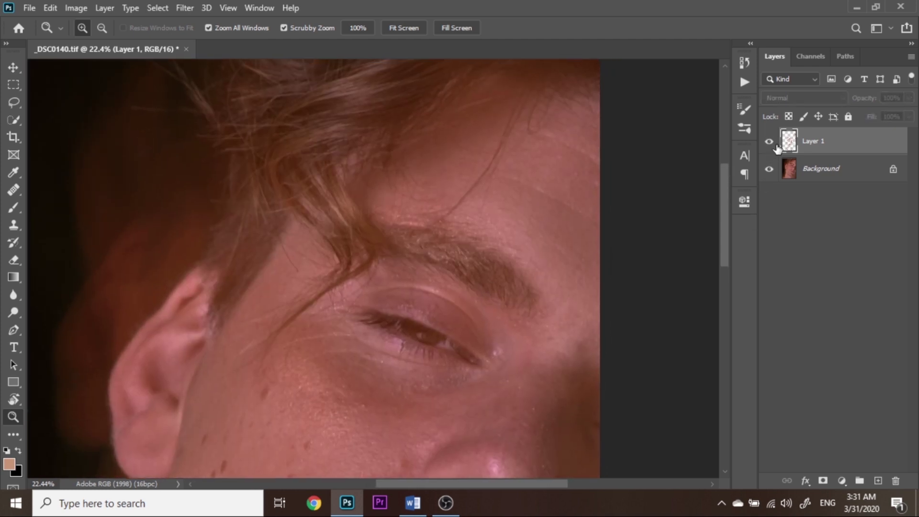
{"action": "left_click", "coordinate": [774, 144]}
{"action": "left_click_drag", "start_coordinate": [468, 285], "coordinate": [507, 206]}
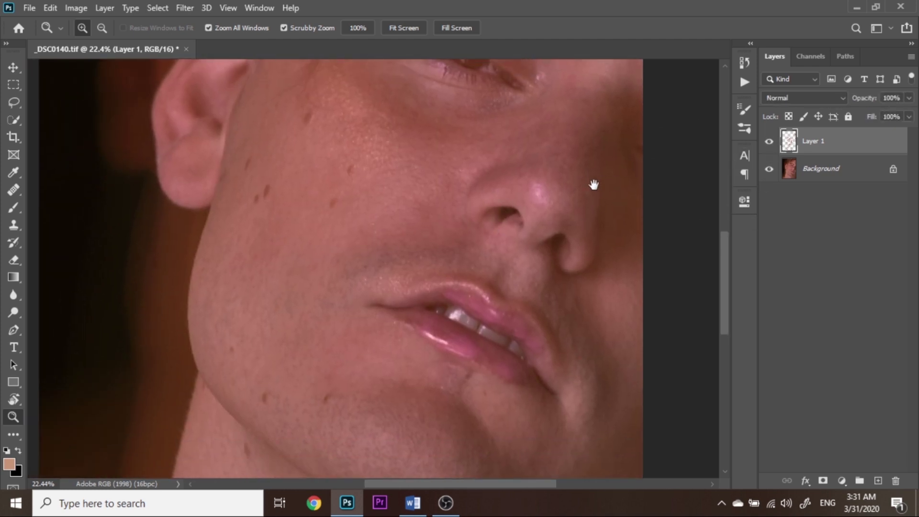
{"action": "left_click", "coordinate": [770, 142]}
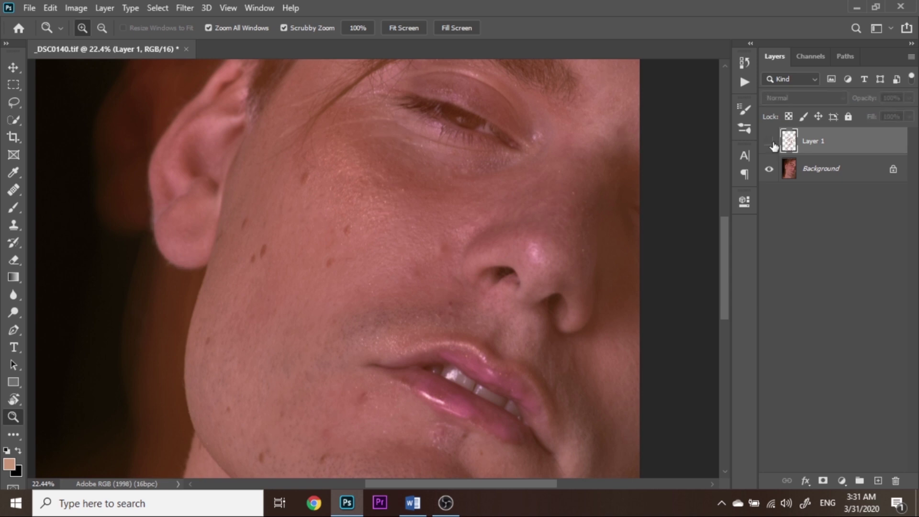
{"action": "right_click", "coordinate": [493, 203]}
{"action": "left_click", "coordinate": [527, 211]}
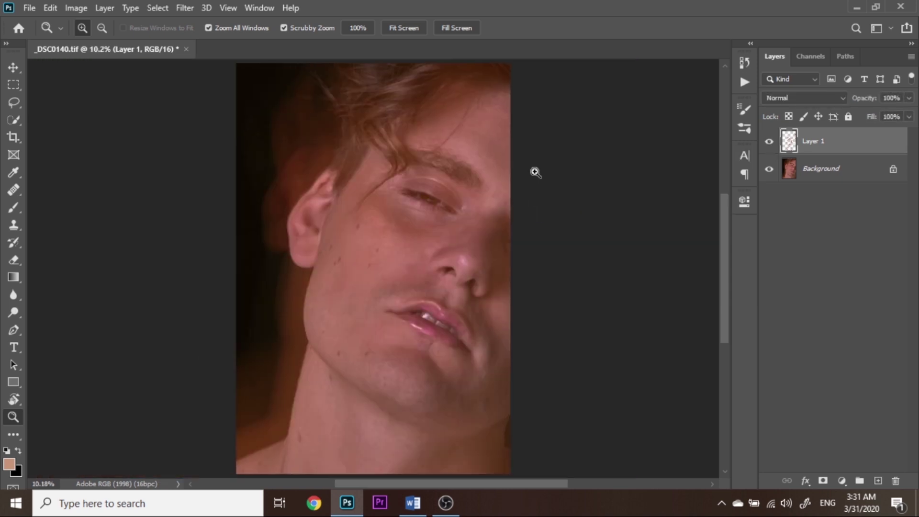
Step: Play the Dodge and Burn action to add its layer group, then close Actions
{"action": "left_click", "coordinate": [745, 82]}
{"action": "scroll", "coordinate": [720, 222], "scroll_direction": "down", "scroll_amount": 5}
{"action": "scroll", "coordinate": [720, 216], "scroll_direction": "up", "scroll_amount": 2}
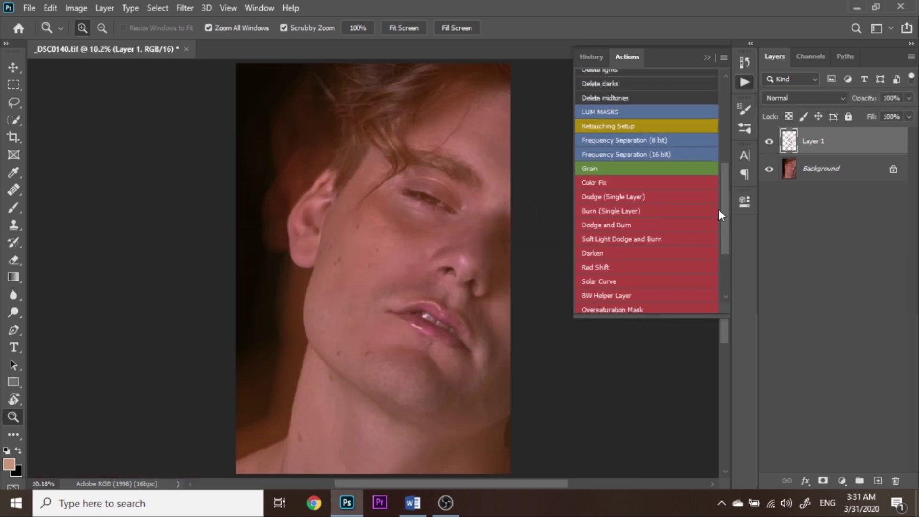
{"action": "scroll", "coordinate": [718, 209], "scroll_direction": "down", "scroll_amount": 1}
{"action": "left_click", "coordinate": [718, 211]}
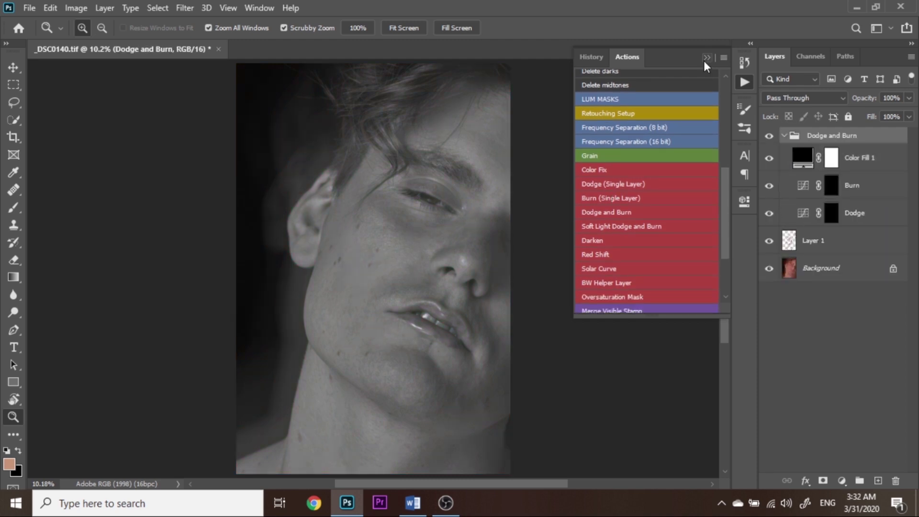
{"action": "left_click", "coordinate": [705, 60]}
Step: Move Color Fill 1 above the Dodge and Burn group
{"action": "left_click_drag", "start_coordinate": [852, 162], "coordinate": [841, 127]}
{"action": "left_click_drag", "start_coordinate": [838, 129], "coordinate": [841, 142]}
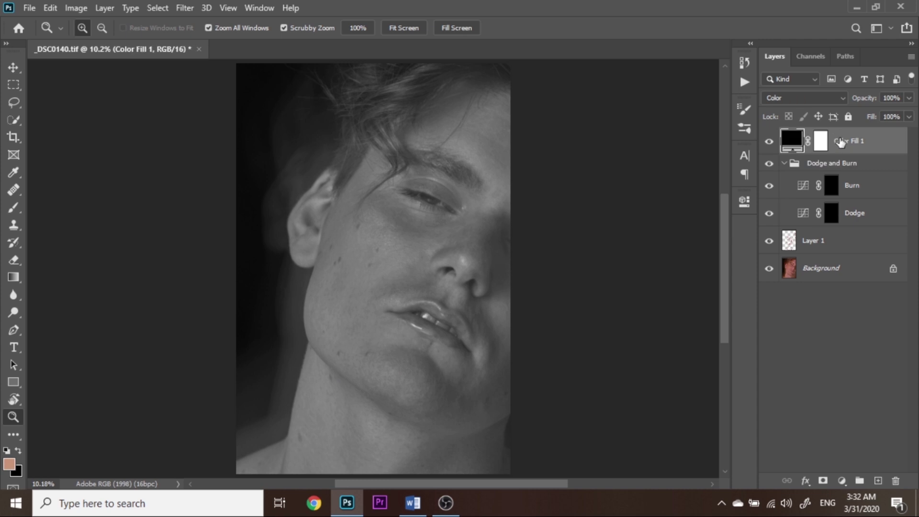
{"action": "left_click", "coordinate": [842, 480]}
Step: Add Curves 1 with the shadows pulled down and upper midtones lifted into an S-curve
{"action": "left_click", "coordinate": [824, 307]}
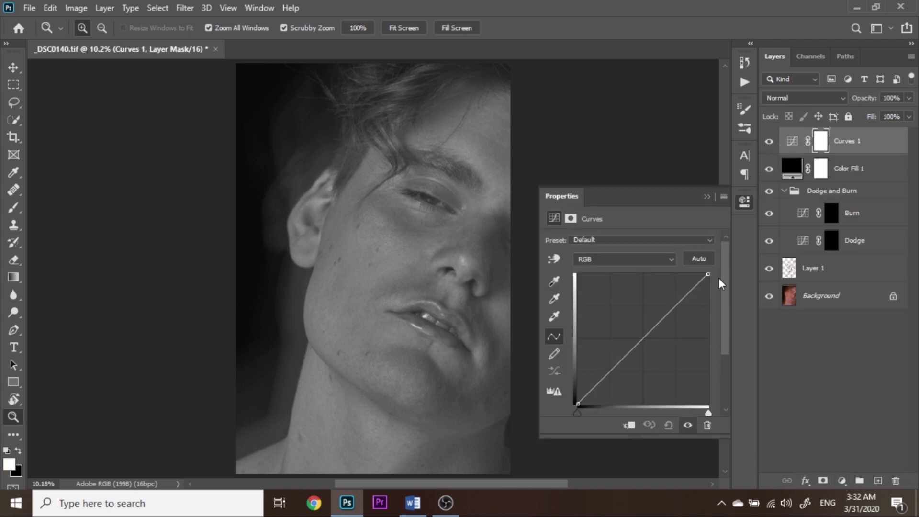
{"action": "left_click_drag", "start_coordinate": [611, 370], "coordinate": [607, 383]}
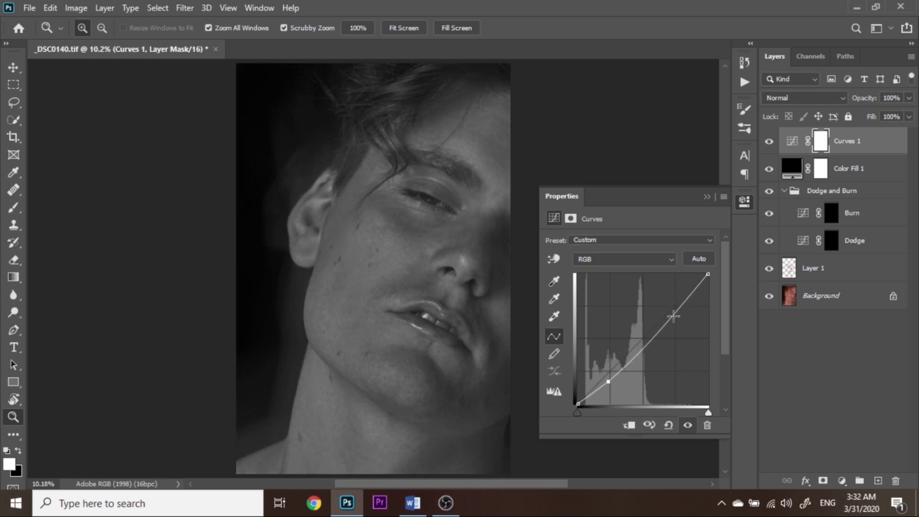
{"action": "left_click_drag", "start_coordinate": [673, 316], "coordinate": [676, 307]}
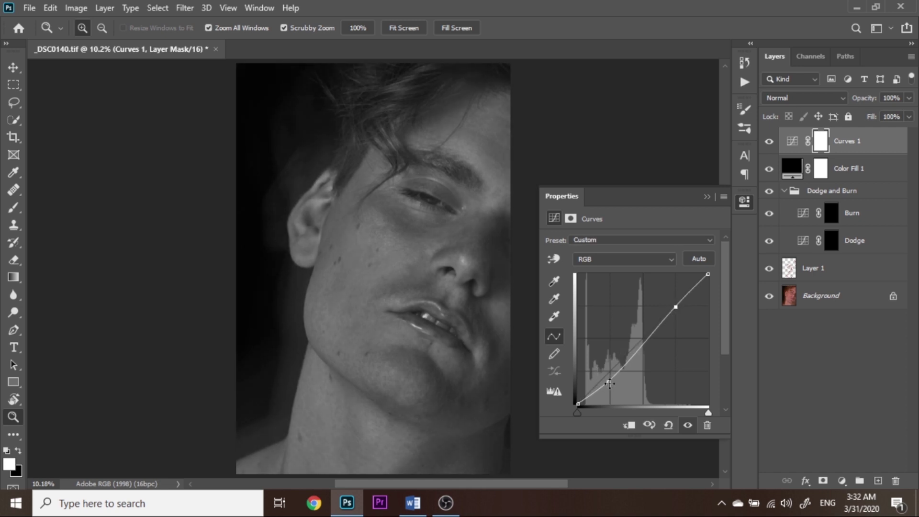
{"action": "left_click_drag", "start_coordinate": [609, 383], "coordinate": [610, 388]}
{"action": "left_click", "coordinate": [707, 198]}
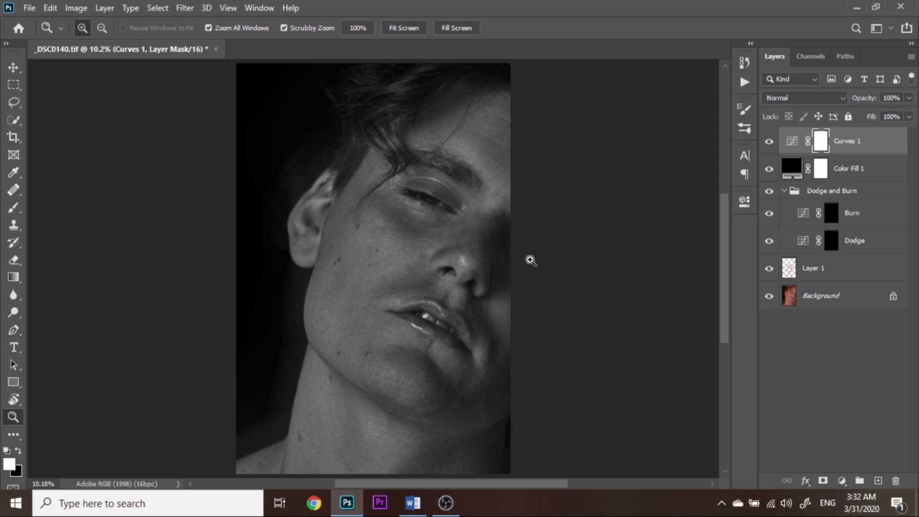
Step: Paint soft strokes on the chin, mouth and nose, alternating between Dodge and Burn masks
{"action": "left_click", "coordinate": [831, 241]}
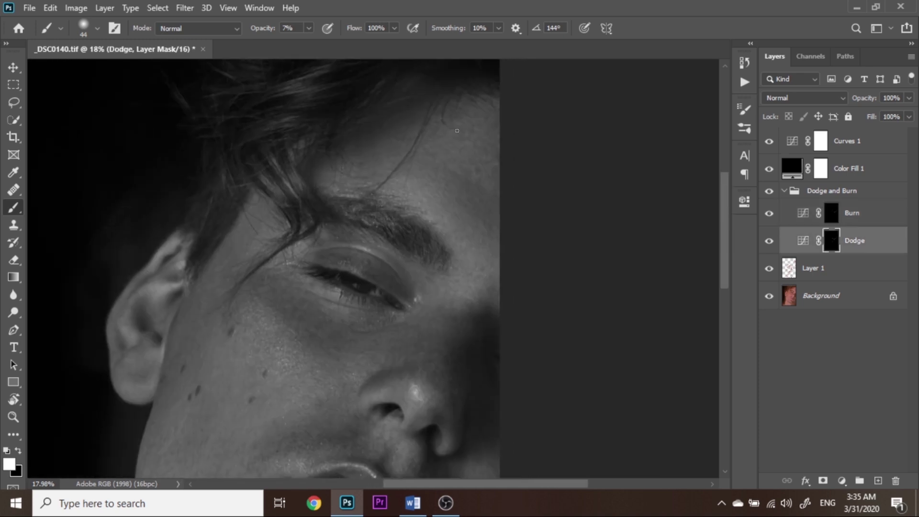
{"action": "left_click_drag", "start_coordinate": [468, 172], "coordinate": [350, 284]}
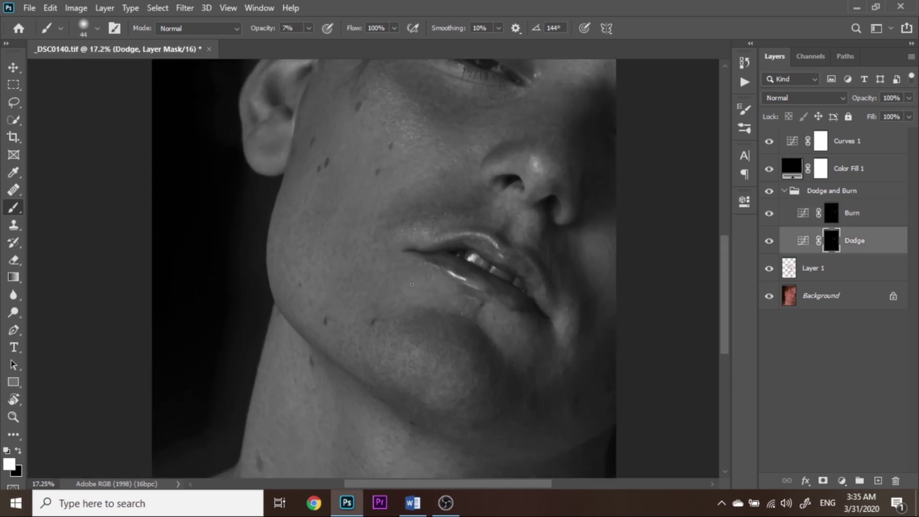
{"action": "left_click_drag", "start_coordinate": [450, 184], "coordinate": [318, 250]}
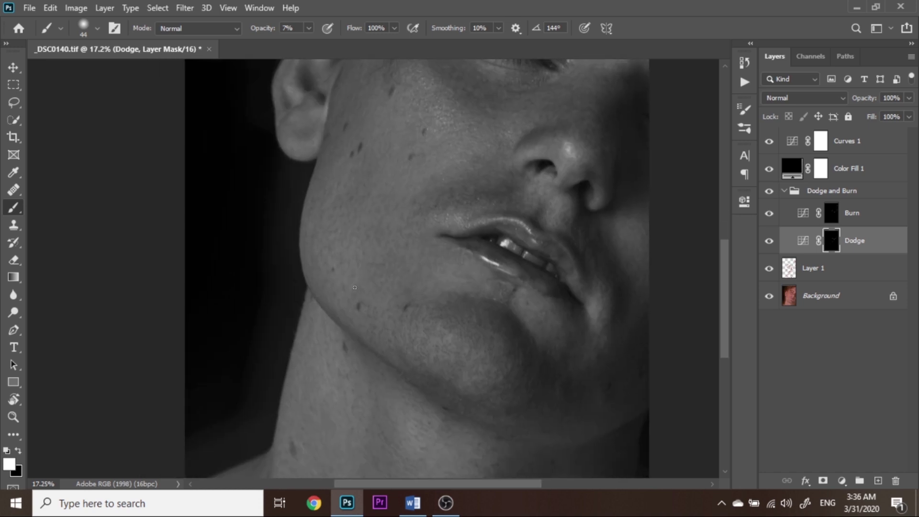
{"action": "key", "text": "alt+bracketright"}
{"action": "mouse_move", "coordinate": [391, 224]}
{"action": "left_mouse_down"}
{"action": "mouse_move", "coordinate": [350, 219]}
{"action": "mouse_move", "coordinate": [385, 251]}
{"action": "left_mouse_up"}
{"action": "key", "text": "alt+bracketleft"}
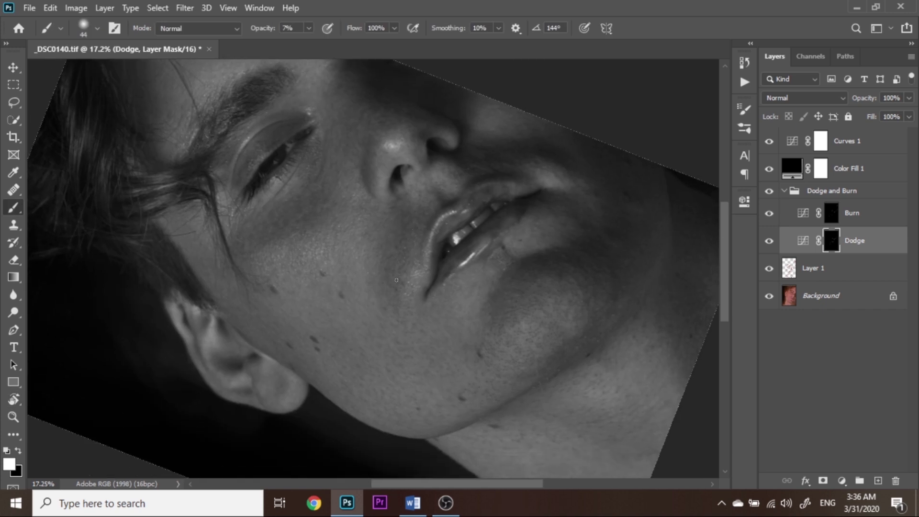
{"action": "left_click_drag", "start_coordinate": [384, 227], "coordinate": [374, 235]}
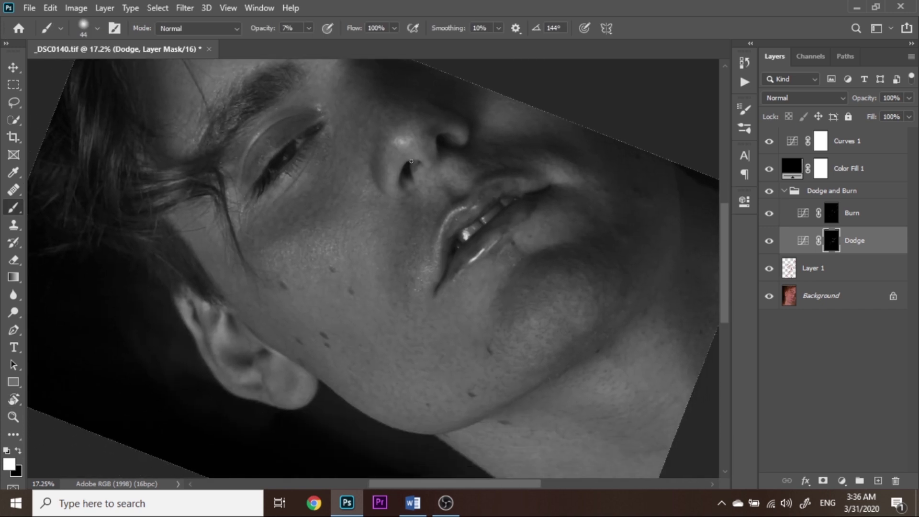
{"action": "key", "text": "alt+bracketright"}
{"action": "mouse_move", "coordinate": [479, 311]}
{"action": "left_mouse_down"}
{"action": "mouse_move", "coordinate": [467, 254]}
{"action": "mouse_move", "coordinate": [467, 335]}
{"action": "left_mouse_up"}
Step: Toggle the grey helper layers to compare with colour, then shrink the brush
{"action": "scroll", "coordinate": [412, 246], "scroll_direction": "down", "scroll_amount": 5}
{"action": "left_click", "coordinate": [769, 169]}
{"action": "left_click", "coordinate": [770, 142]}
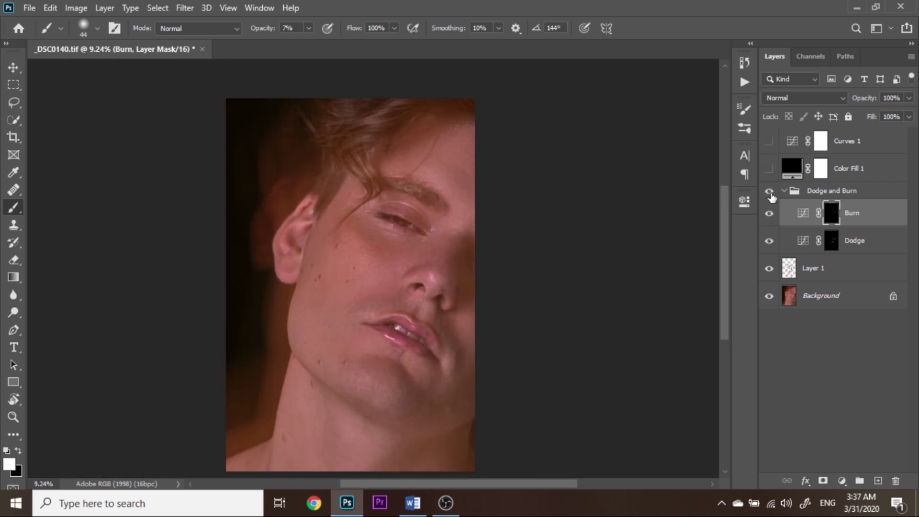
{"action": "scroll", "coordinate": [445, 254], "scroll_direction": "up", "scroll_amount": 3}
{"action": "scroll", "coordinate": [448, 268], "scroll_direction": "up", "scroll_amount": 2}
{"action": "key", "text": "bracketleft"}
{"action": "key", "text": "bracketleft"}
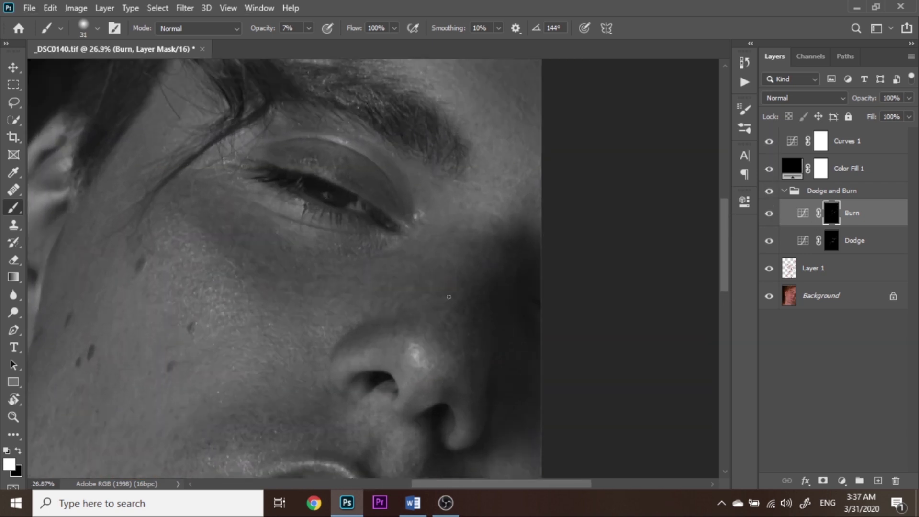
{"action": "scroll", "coordinate": [483, 224], "scroll_direction": "up", "scroll_amount": 3}
{"action": "scroll", "coordinate": [483, 224], "scroll_direction": "up", "scroll_amount": 2}
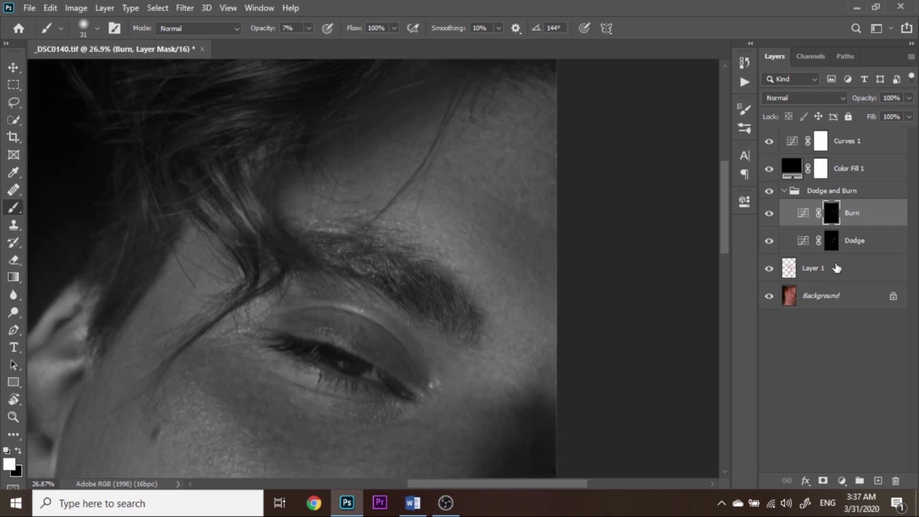
Step: Dodge and burn the neck and chin, alternating between the Dodge and Burn masks
{"action": "left_click", "coordinate": [855, 240]}
{"action": "scroll", "coordinate": [363, 218], "scroll_direction": "down", "scroll_amount": 10}
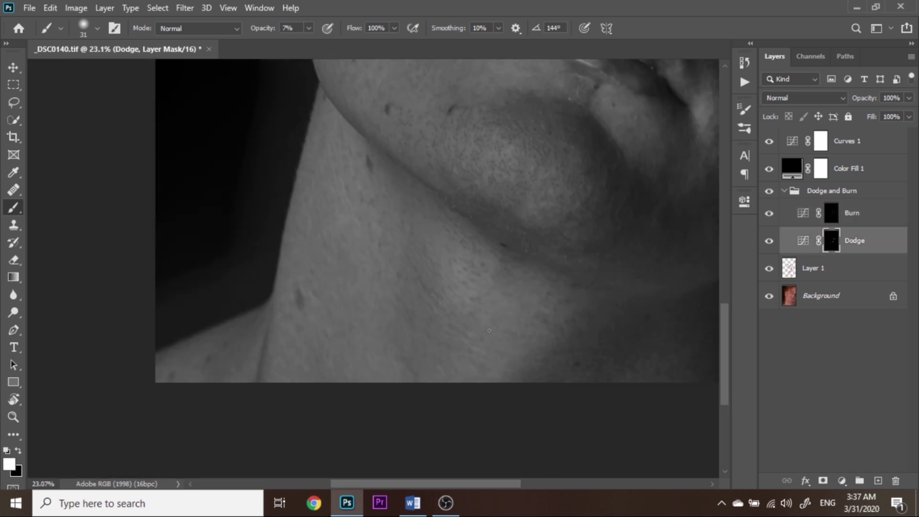
{"action": "scroll", "coordinate": [489, 330], "scroll_direction": "up", "scroll_amount": 3}
{"action": "scroll", "coordinate": [513, 297], "scroll_direction": "right", "scroll_amount": 2}
{"action": "key", "text": "alt+bracketright"}
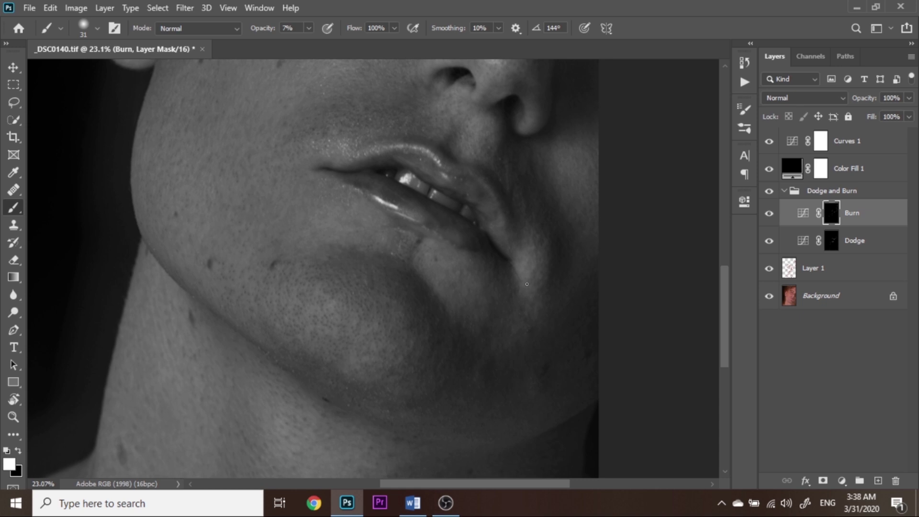
{"action": "scroll", "coordinate": [437, 315], "scroll_direction": "up", "scroll_amount": 2}
{"action": "scroll", "coordinate": [467, 213], "scroll_direction": "up", "scroll_amount": 3}
{"action": "scroll", "coordinate": [460, 239], "scroll_direction": "left", "scroll_amount": 2}
{"action": "key", "text": "alt+bracketleft"}
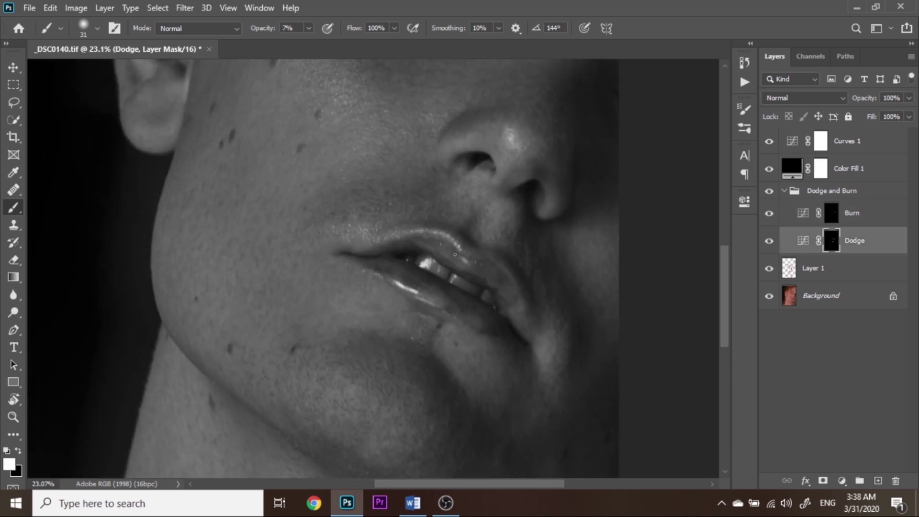
{"action": "scroll", "coordinate": [407, 289], "scroll_direction": "down", "scroll_amount": 3}
{"action": "scroll", "coordinate": [412, 268], "scroll_direction": "right", "scroll_amount": 2}
Step: Add more dodge and burn strokes on the lips and nose, then hide the grey helpers
{"action": "key", "text": "alt+bracketright"}
{"action": "key", "text": "alt+bracketleft"}
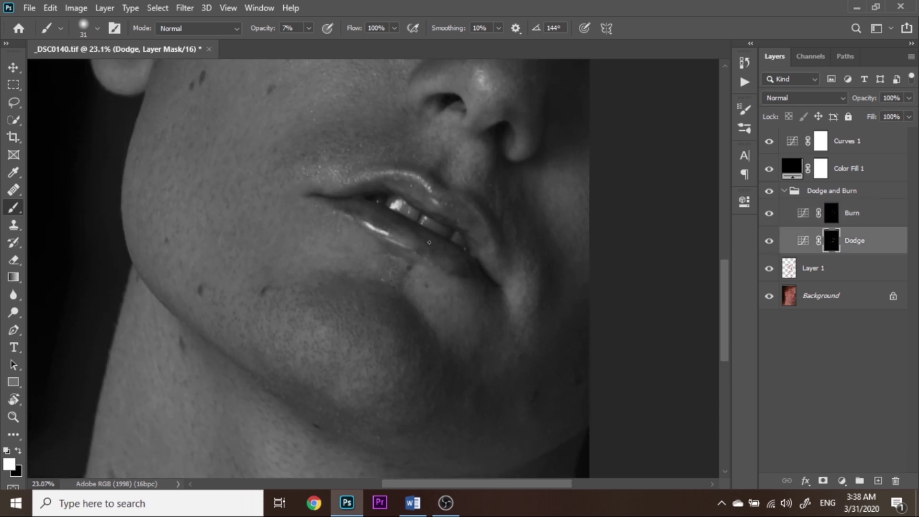
{"action": "scroll", "coordinate": [417, 239], "scroll_direction": "up", "scroll_amount": 3}
{"action": "scroll", "coordinate": [431, 245], "scroll_direction": "right", "scroll_amount": 4}
{"action": "key", "text": "alt+bracketright"}
{"action": "scroll", "coordinate": [403, 249], "scroll_direction": "up", "scroll_amount": 3}
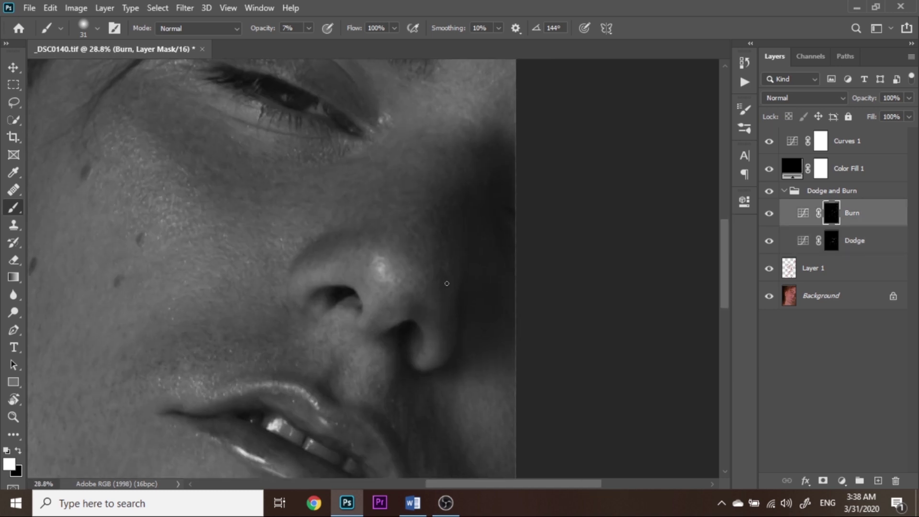
{"action": "scroll", "coordinate": [447, 260], "scroll_direction": "down", "scroll_amount": 4}
{"action": "left_click", "coordinate": [770, 297], "text": "alt"}
Step: Show the grey helpers again and brighten the Curves 1 helper curve
{"action": "left_click_drag", "start_coordinate": [479, 288], "coordinate": [456, 404]}
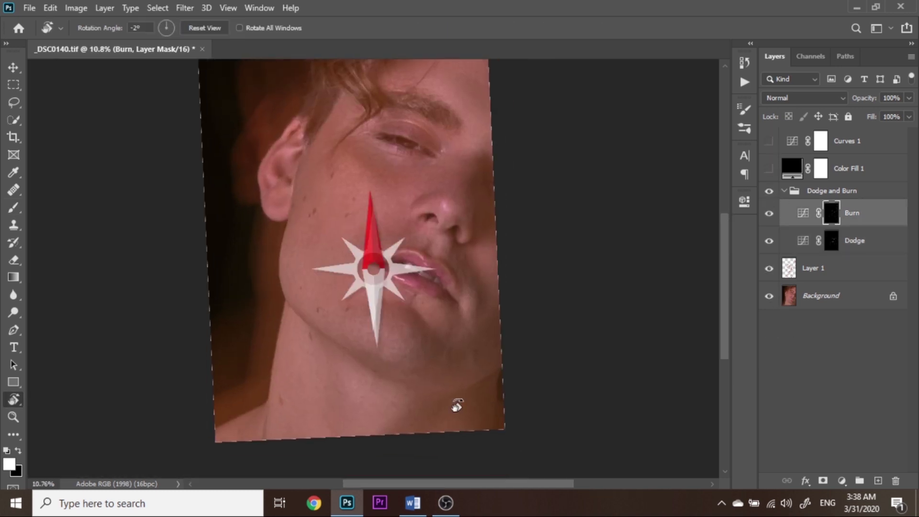
{"action": "scroll", "coordinate": [431, 287], "scroll_direction": "up", "scroll_amount": 2}
{"action": "left_click", "coordinate": [770, 297], "text": "alt"}
{"action": "left_click", "coordinate": [793, 141]}
{"action": "left_click_drag", "start_coordinate": [630, 379], "coordinate": [623, 364]}
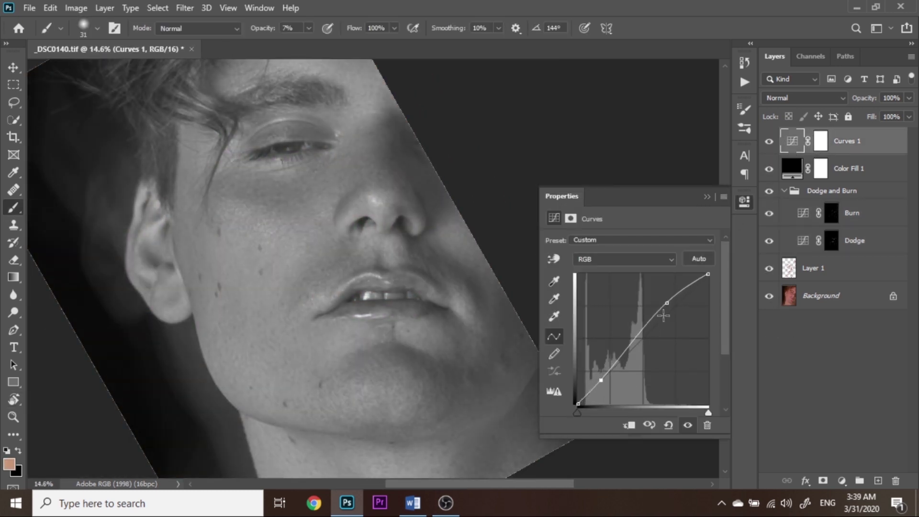
{"action": "left_click", "coordinate": [707, 196]}
Step: Dodge and burn the lips and chin, alternating between the Dodge and Burn masks
{"action": "key", "text": "alt+bracketleft"}
{"action": "key", "text": "alt+bracketleft"}
{"action": "key", "text": "alt+bracketleft"}
{"action": "scroll", "coordinate": [459, 287], "scroll_direction": "up", "scroll_amount": 3}
{"action": "key", "text": "alt+bracketleft"}
{"action": "scroll", "coordinate": [431, 268], "scroll_direction": "up", "scroll_amount": 2}
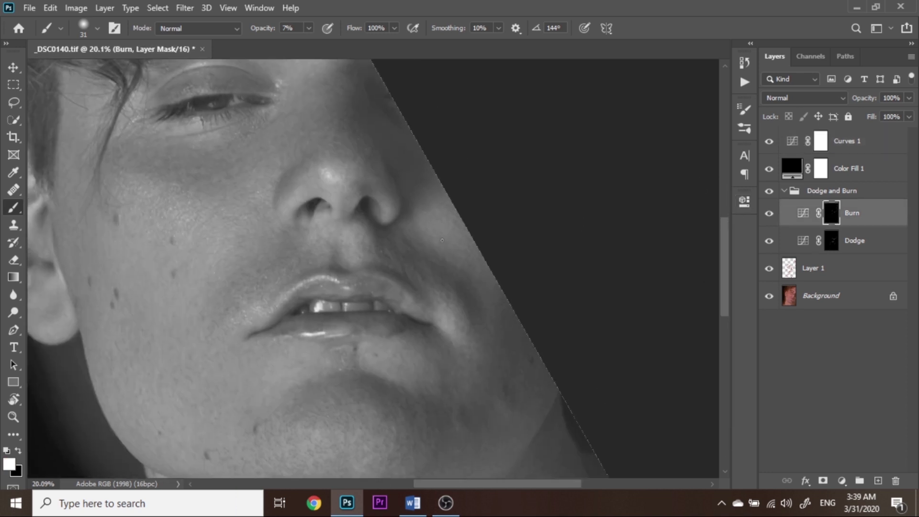
{"action": "scroll", "coordinate": [407, 259], "scroll_direction": "up", "scroll_amount": 3}
{"action": "scroll", "coordinate": [359, 248], "scroll_direction": "down", "scroll_amount": 5}
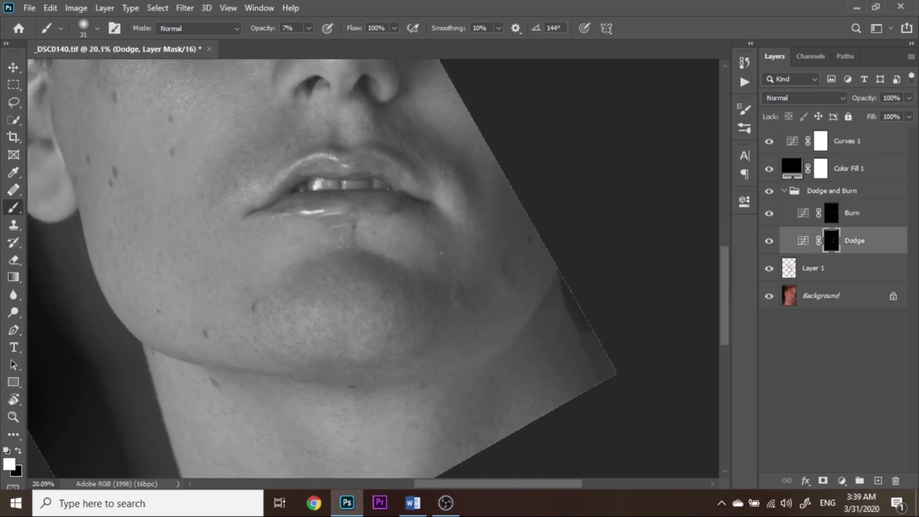
{"action": "scroll", "coordinate": [441, 253], "scroll_direction": "up", "scroll_amount": 1}
{"action": "key", "text": "alt+bracketright"}
{"action": "left_click", "coordinate": [840, 244]}
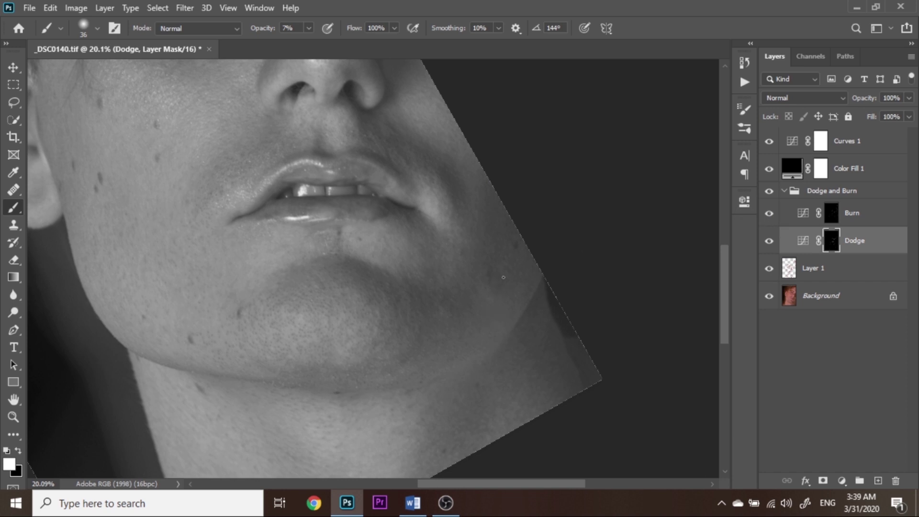
{"action": "scroll", "coordinate": [407, 258], "scroll_direction": "up", "scroll_amount": 2}
{"action": "scroll", "coordinate": [460, 251], "scroll_direction": "up", "scroll_amount": 3}
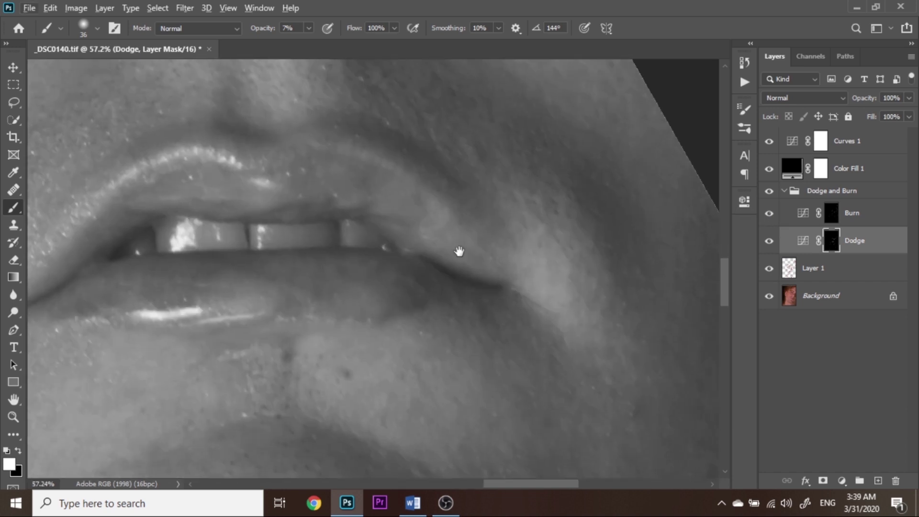
{"action": "key", "text": "alt+bracketright"}
{"action": "scroll", "coordinate": [384, 223], "scroll_direction": "up", "scroll_amount": 2}
{"action": "scroll", "coordinate": [419, 209], "scroll_direction": "down", "scroll_amount": 2}
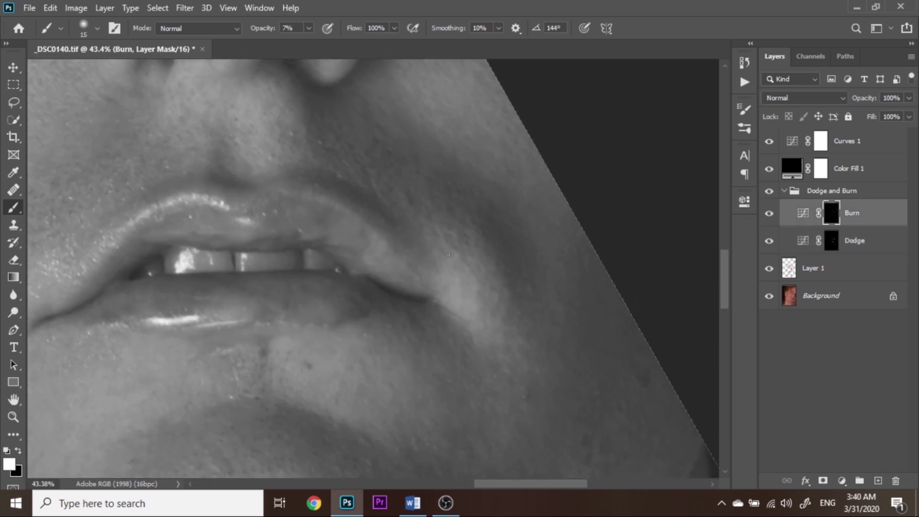
{"action": "scroll", "coordinate": [445, 288], "scroll_direction": "down", "scroll_amount": 1}
{"action": "key", "text": "alt+bracketleft"}
Step: Refine the lips and under-eye cheek, then fit the portrait on screen in colour
{"action": "left_click_drag", "start_coordinate": [431, 287], "coordinate": [281, 221]}
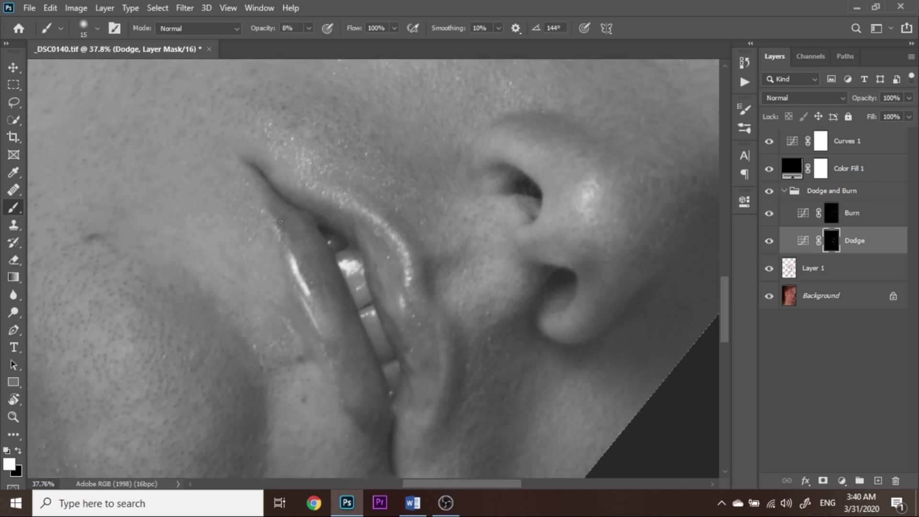
{"action": "scroll", "coordinate": [312, 248], "scroll_direction": "down", "scroll_amount": 2}
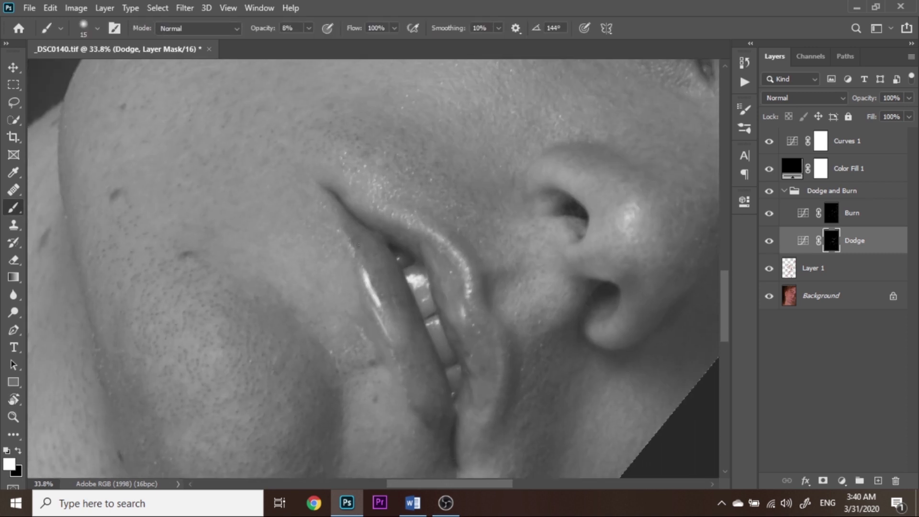
{"action": "left_click_drag", "start_coordinate": [383, 239], "coordinate": [402, 259]}
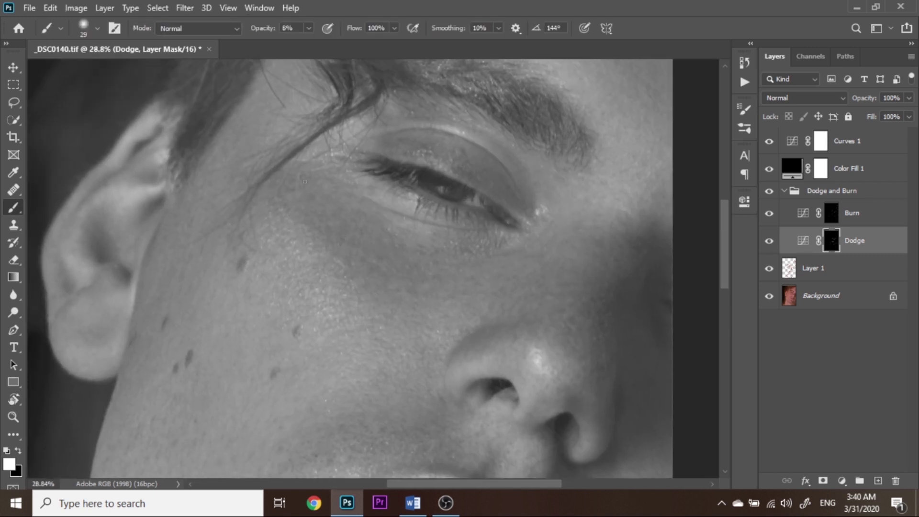
{"action": "key", "text": "alt+bracketright"}
{"action": "scroll", "coordinate": [378, 230], "scroll_direction": "down", "scroll_amount": 1}
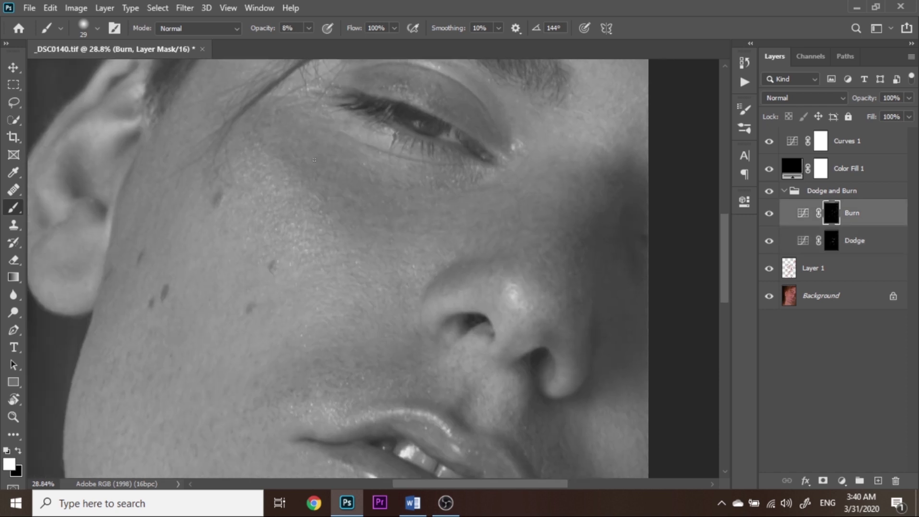
{"action": "key", "text": "ctrl+0"}
{"action": "left_click", "coordinate": [770, 296], "text": "alt"}
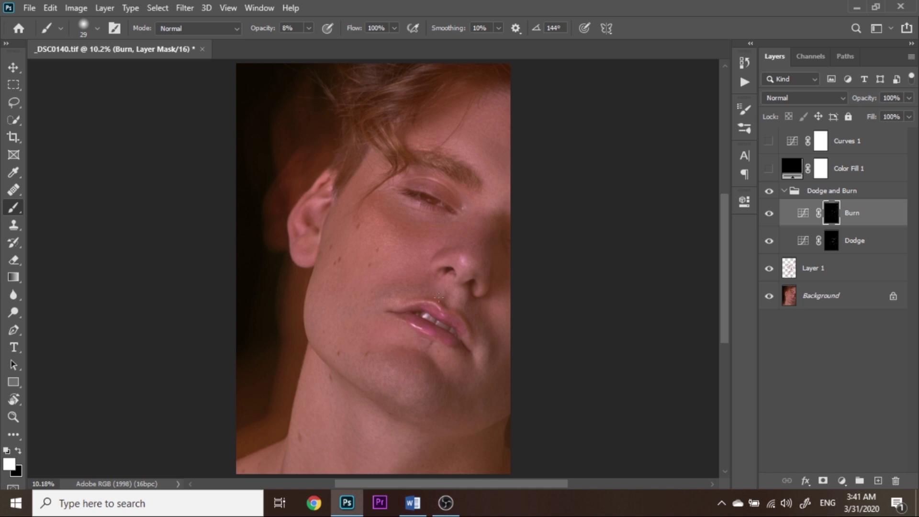
Step: Inspect the lips, nose and cheek in colour and fit the whole portrait on screen
{"action": "left_click_drag", "start_coordinate": [426, 369], "coordinate": [447, 262]}
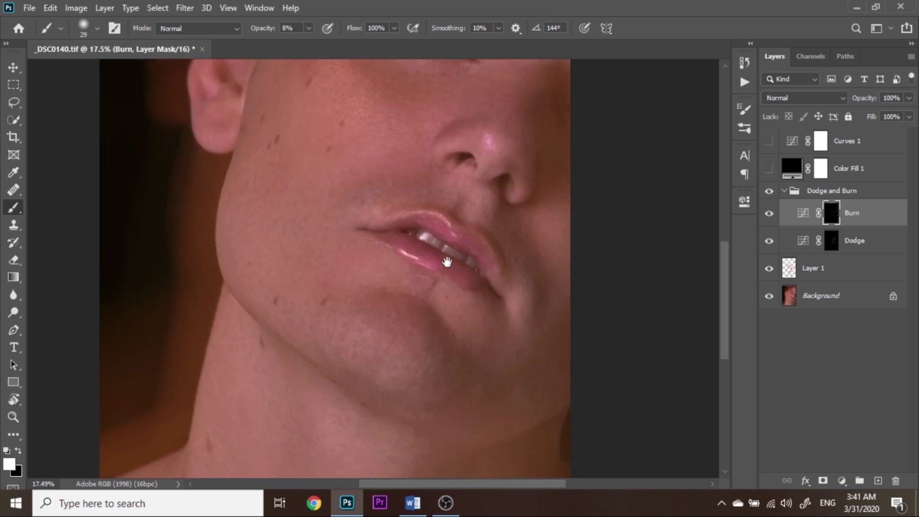
{"action": "scroll", "coordinate": [551, 328], "scroll_direction": "up", "scroll_amount": 3}
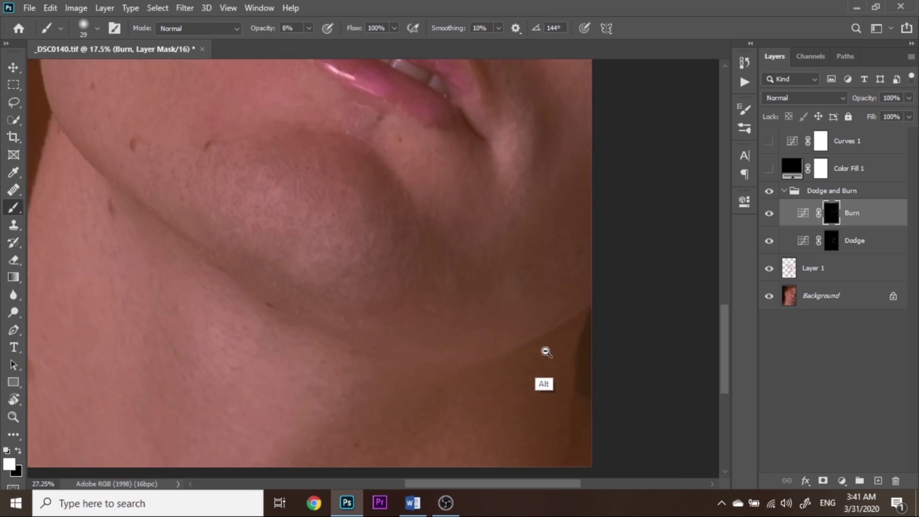
{"action": "scroll", "coordinate": [546, 352], "scroll_direction": "up", "scroll_amount": 1}
{"action": "mouse_move", "coordinate": [503, 227]}
{"action": "left_mouse_down"}
{"action": "mouse_move", "coordinate": [486, 299]}
{"action": "mouse_move", "coordinate": [447, 324]}
{"action": "mouse_move", "coordinate": [439, 318]}
{"action": "left_mouse_up"}
{"action": "right_click", "coordinate": [434, 314]}
{"action": "left_click", "coordinate": [447, 321]}
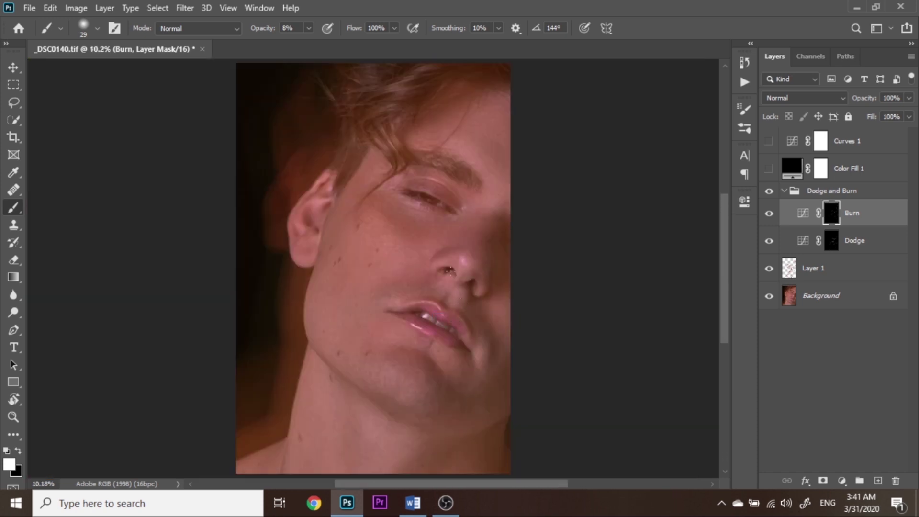
{"action": "scroll", "coordinate": [402, 338], "scroll_direction": "down", "scroll_amount": 2}
{"action": "scroll", "coordinate": [419, 303], "scroll_direction": "up", "scroll_amount": 4}
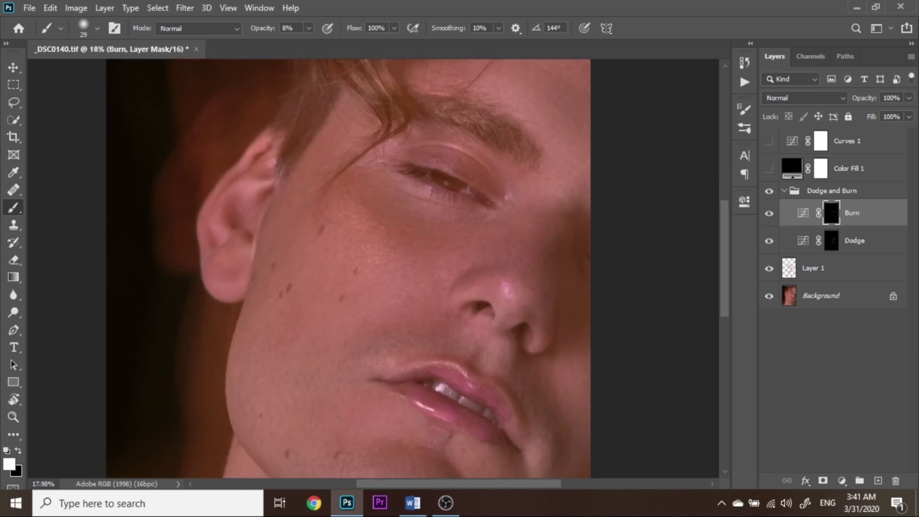
{"action": "left_click_drag", "start_coordinate": [421, 315], "coordinate": [426, 237]}
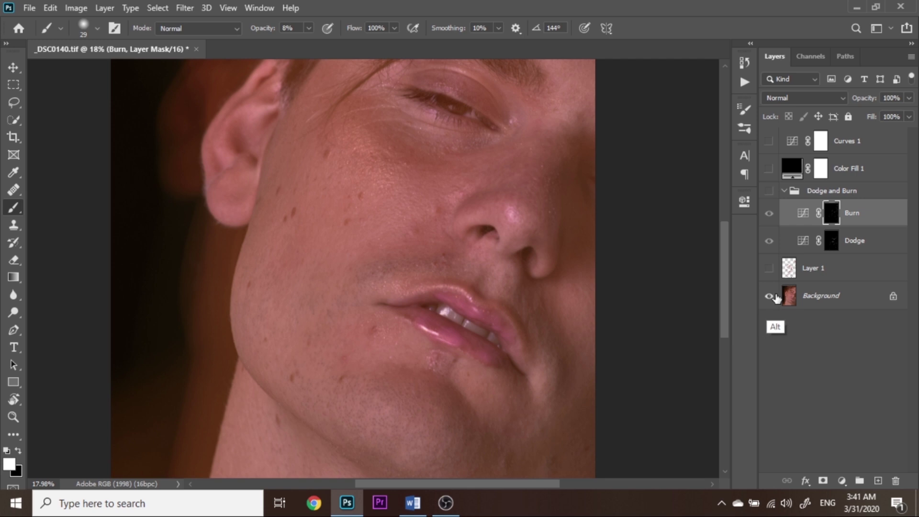
Step: Dodge the cheek beside the nose with a slightly larger brush, then select Layer 1
{"action": "key", "text": "alt+bracketleft"}
{"action": "scroll", "coordinate": [436, 288], "scroll_direction": "up", "scroll_amount": 3}
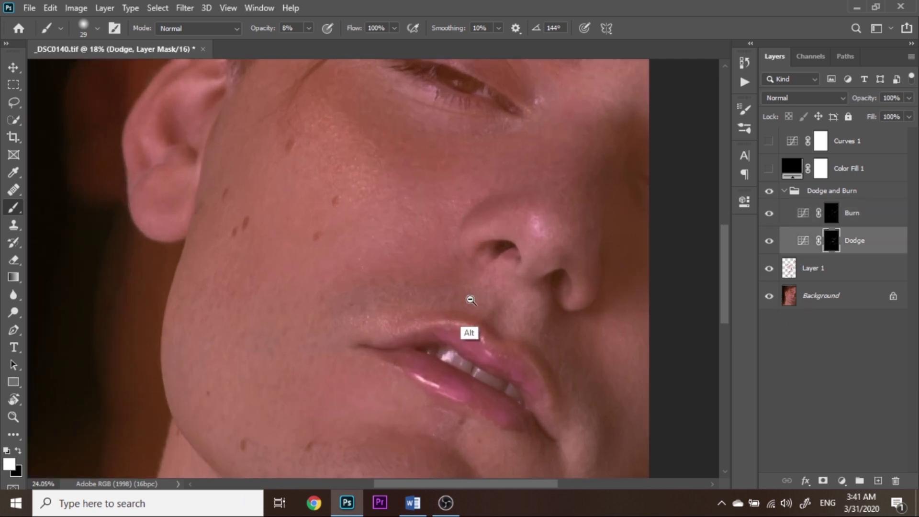
{"action": "key", "text": "bracketright"}
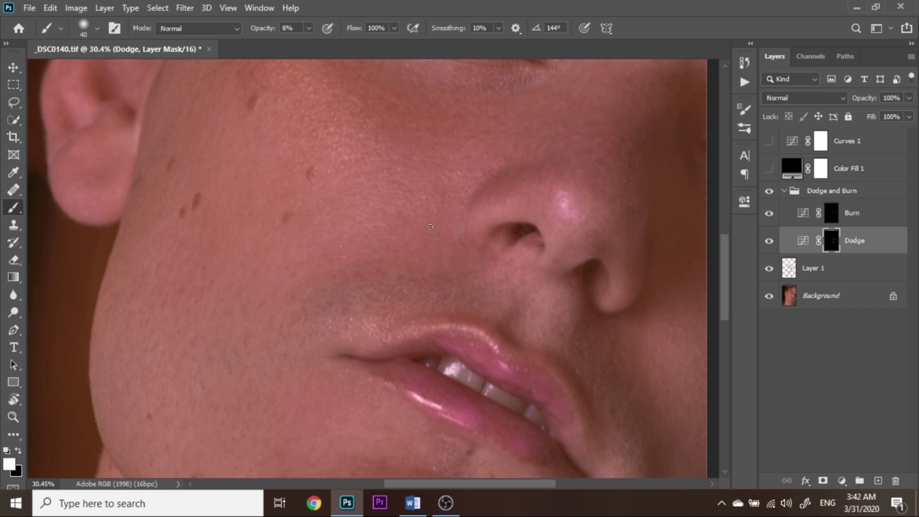
{"action": "left_click_drag", "start_coordinate": [431, 226], "coordinate": [463, 276]}
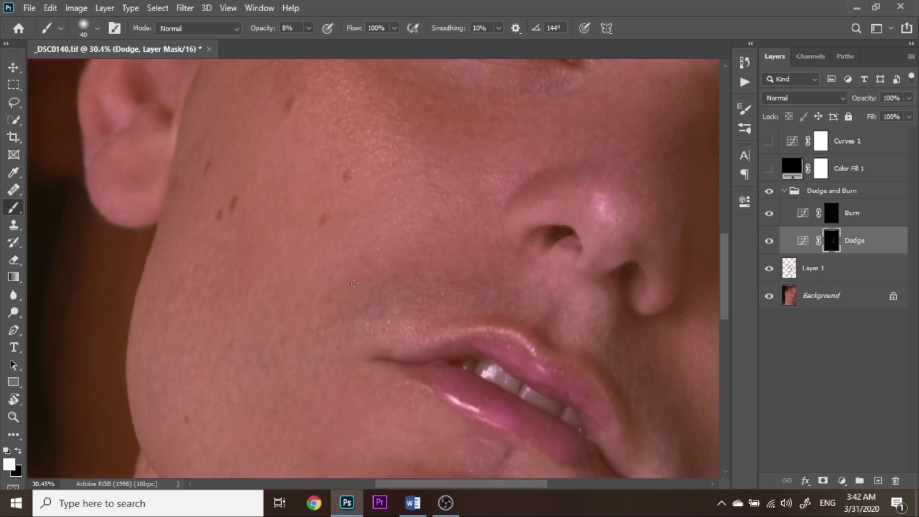
{"action": "left_click_drag", "start_coordinate": [406, 275], "coordinate": [411, 326]}
{"action": "scroll", "coordinate": [438, 294], "scroll_direction": "down", "scroll_amount": 5}
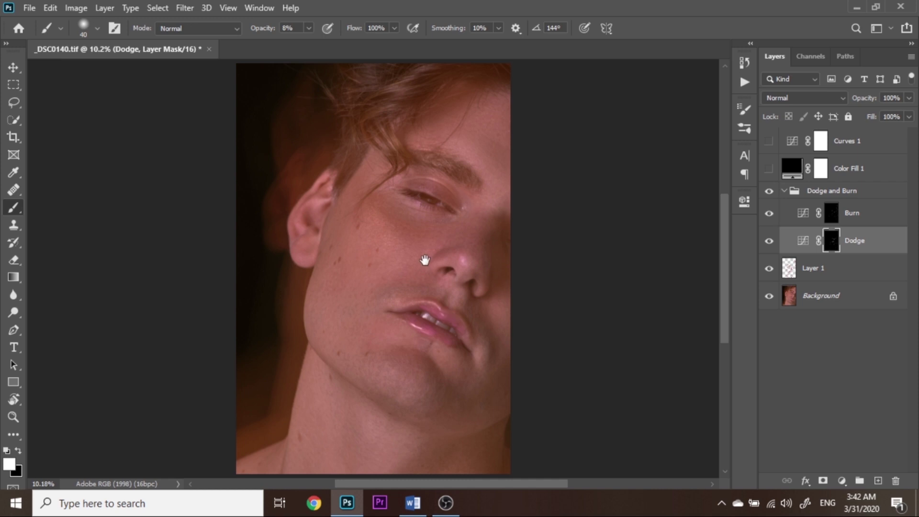
{"action": "left_click_drag", "start_coordinate": [425, 260], "coordinate": [421, 287]}
{"action": "scroll", "coordinate": [421, 287], "scroll_direction": "up", "scroll_amount": 2}
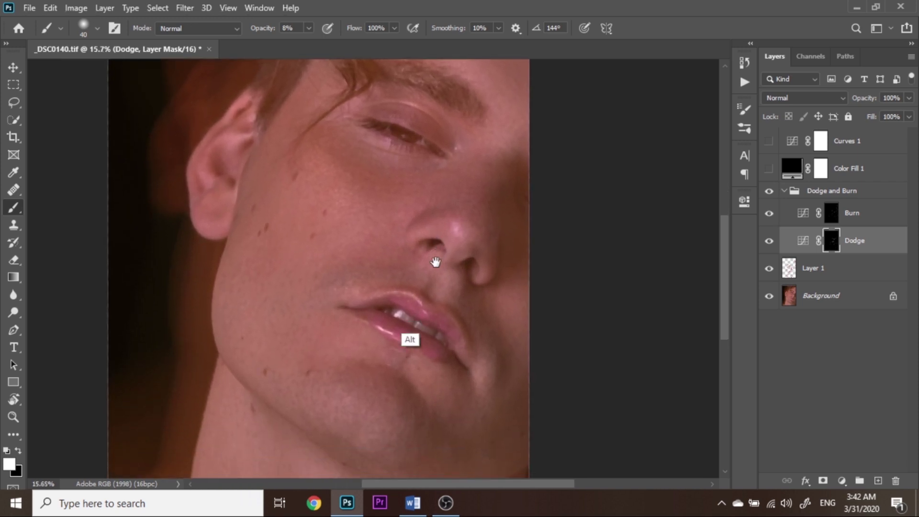
{"action": "scroll", "coordinate": [415, 343], "scroll_direction": "up", "scroll_amount": 3}
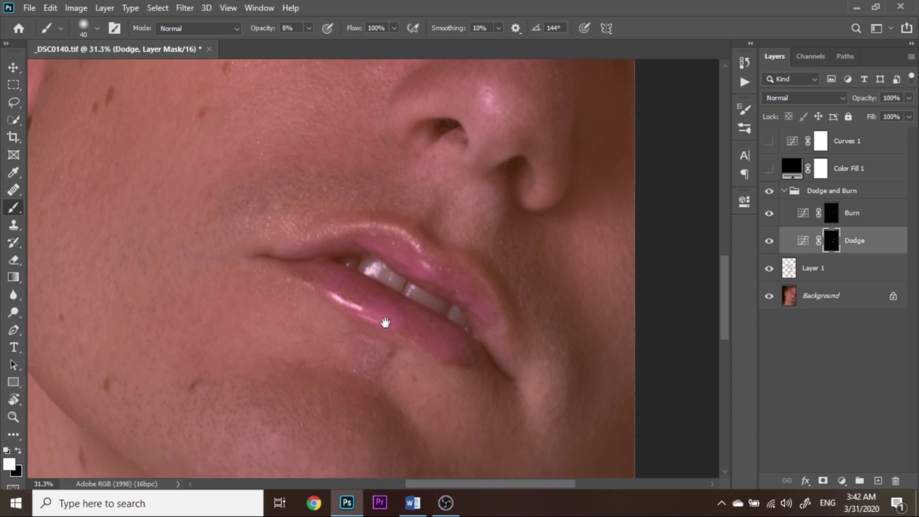
{"action": "left_click_drag", "start_coordinate": [394, 359], "coordinate": [370, 317]}
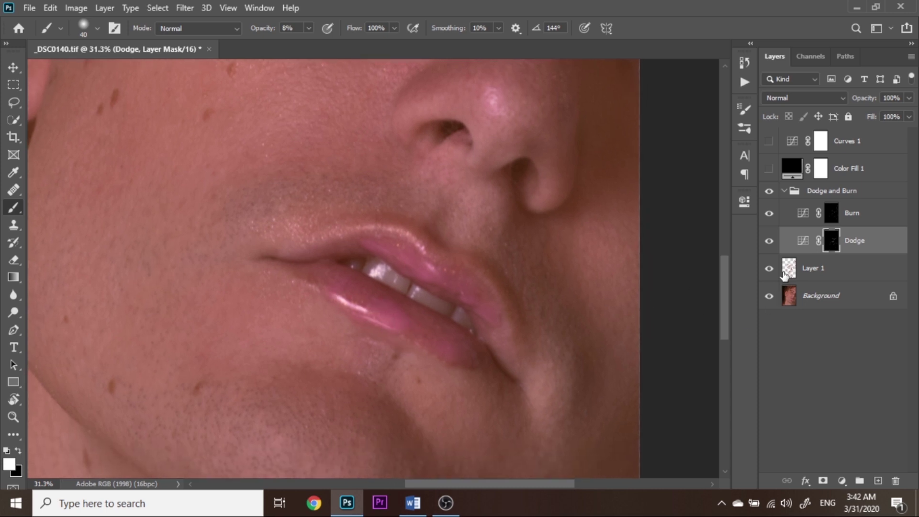
{"action": "left_click", "coordinate": [798, 264]}
{"action": "left_click_drag", "start_coordinate": [354, 331], "coordinate": [366, 298]}
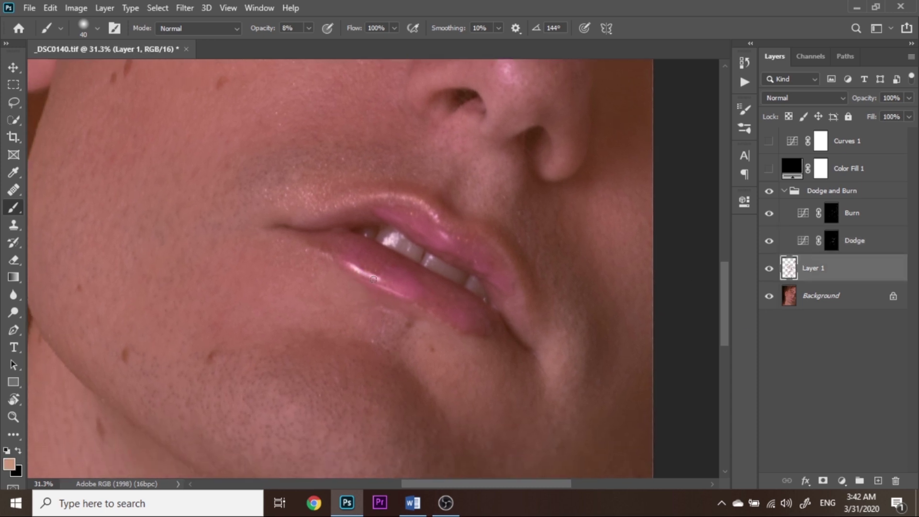
Step: Clone-stamp clean lip texture over the upper-lip shine on Layer 1
{"action": "left_click", "coordinate": [13, 225]}
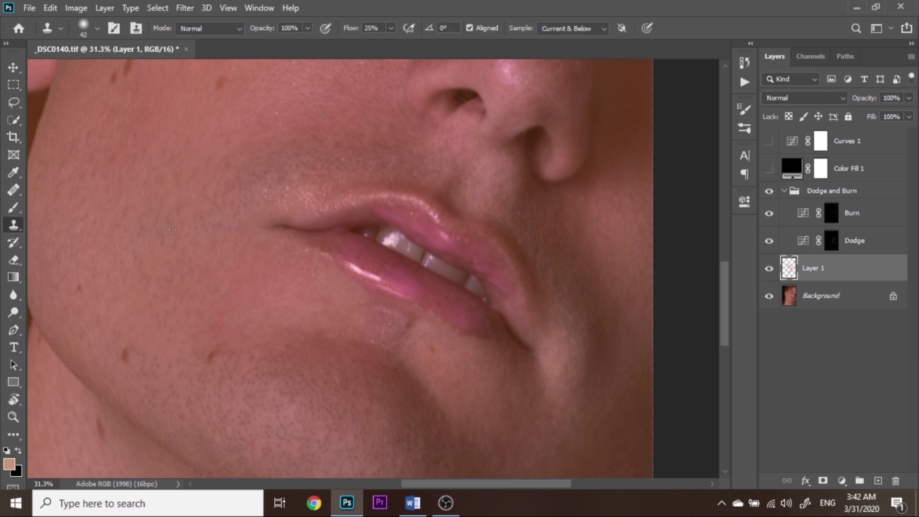
{"action": "mouse_move", "coordinate": [320, 328]}
{"action": "left_mouse_down"}
{"action": "mouse_move", "coordinate": [294, 295]}
{"action": "mouse_move", "coordinate": [505, 262]}
{"action": "left_mouse_up"}
{"action": "key", "text": "r"}
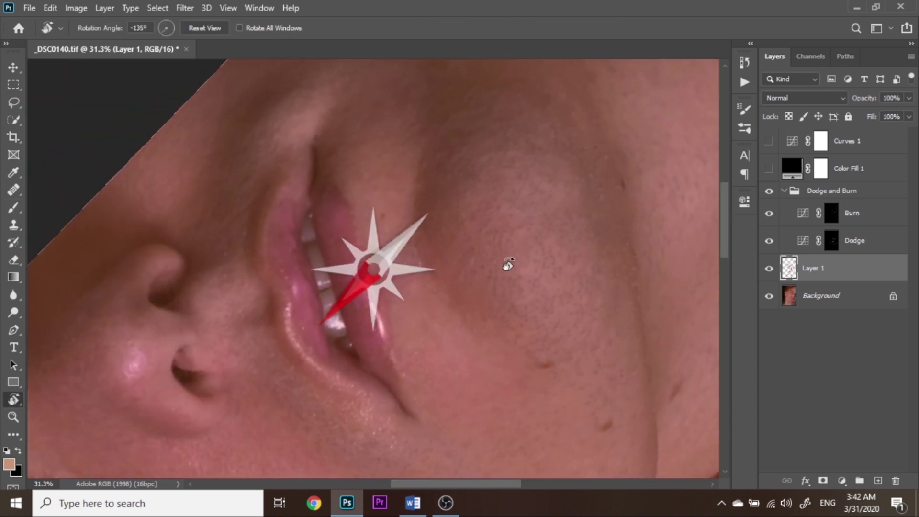
{"action": "scroll", "coordinate": [387, 292], "scroll_direction": "up", "scroll_amount": 3}
{"action": "scroll", "coordinate": [433, 254], "scroll_direction": "up", "scroll_amount": 1}
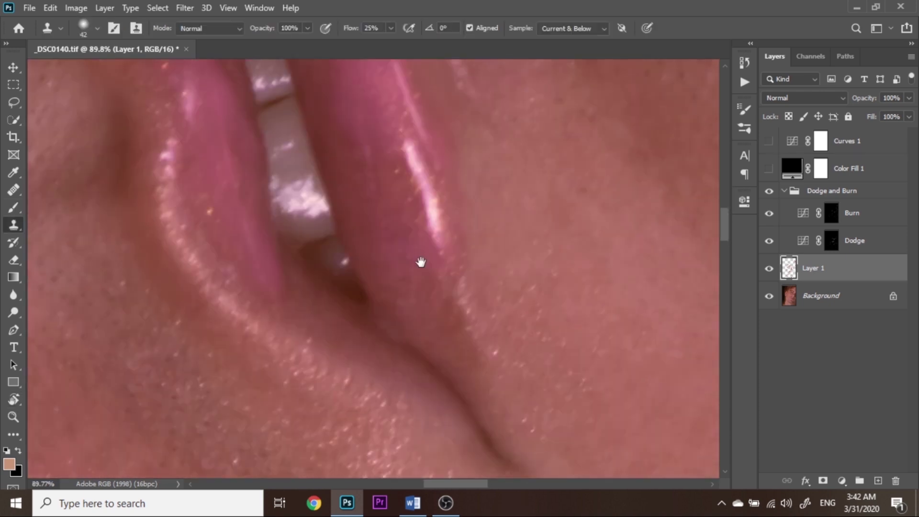
{"action": "left_click", "coordinate": [434, 269], "text": "alt"}
{"action": "mouse_move", "coordinate": [432, 230]}
{"action": "left_mouse_down"}
{"action": "mouse_move", "coordinate": [414, 144]}
{"action": "mouse_move", "coordinate": [413, 239]}
{"action": "left_mouse_up"}
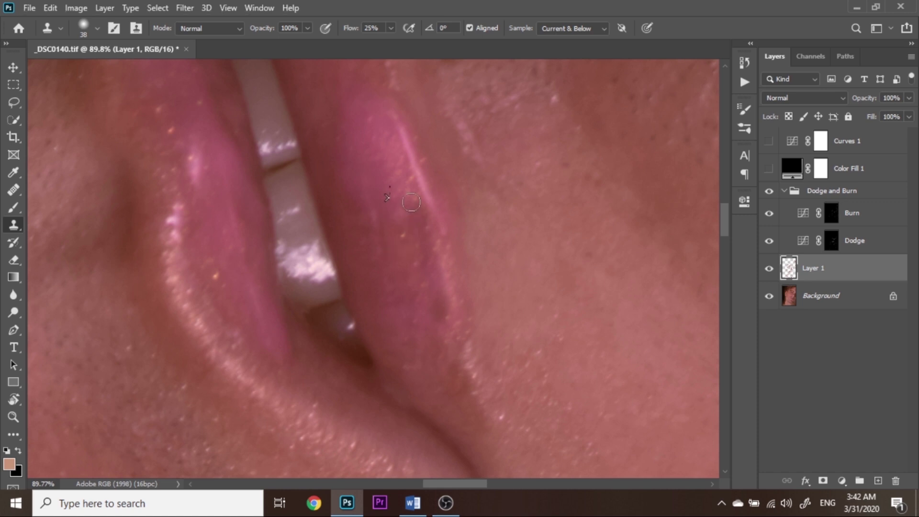
{"action": "left_click_drag", "start_coordinate": [408, 198], "coordinate": [397, 195]}
{"action": "mouse_move", "coordinate": [426, 307]}
{"action": "left_mouse_down"}
{"action": "mouse_move", "coordinate": [422, 294]}
{"action": "mouse_move", "coordinate": [419, 319]}
{"action": "left_mouse_up"}
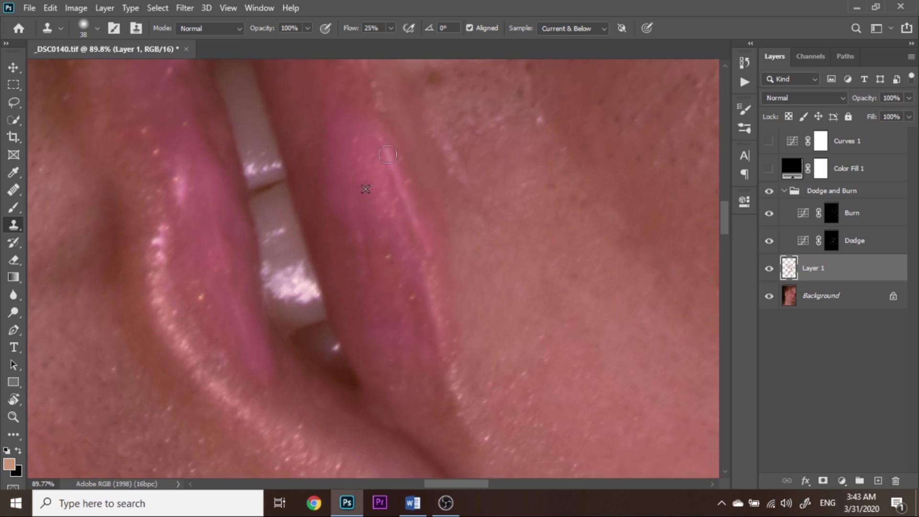
{"action": "mouse_move", "coordinate": [410, 242]}
{"action": "left_mouse_down"}
{"action": "mouse_move", "coordinate": [330, 237]}
{"action": "mouse_move", "coordinate": [441, 288]}
{"action": "left_mouse_up"}
{"action": "left_click", "coordinate": [813, 238]}
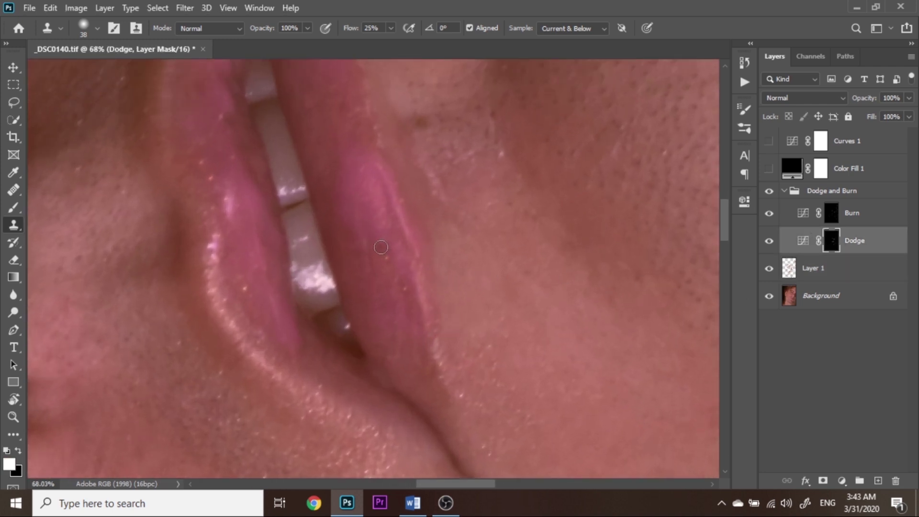
Step: Paint the Dodge mask, then the Burn mask, around the lips with a 16 px soft brush
{"action": "key", "text": "b"}
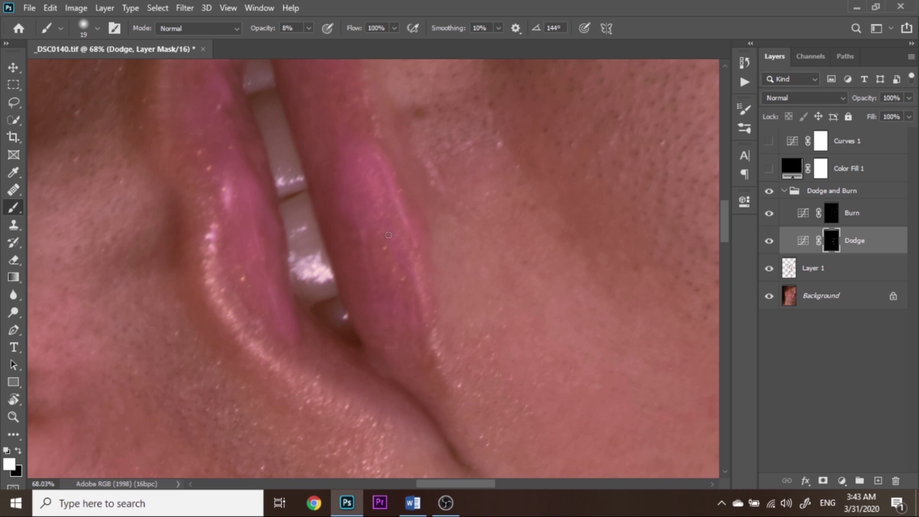
{"action": "key", "text": "alt+bracketright"}
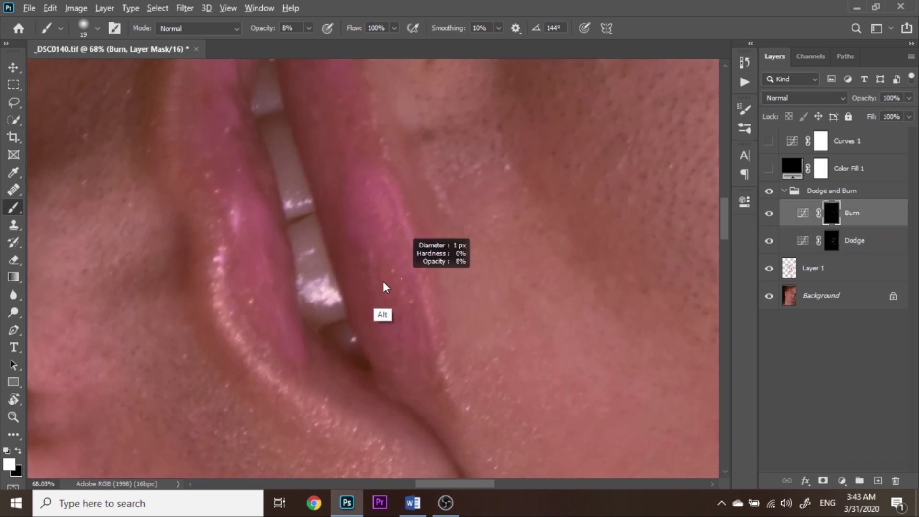
{"action": "left_click_drag", "start_coordinate": [383, 281], "coordinate": [377, 303]}
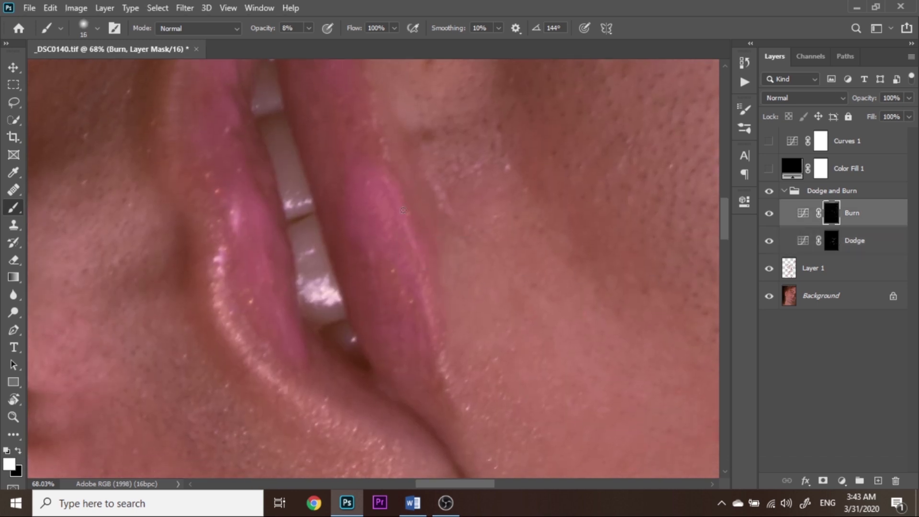
{"action": "scroll", "coordinate": [450, 132], "scroll_direction": "down", "scroll_amount": 3}
{"action": "scroll", "coordinate": [396, 273], "scroll_direction": "down", "scroll_amount": 3}
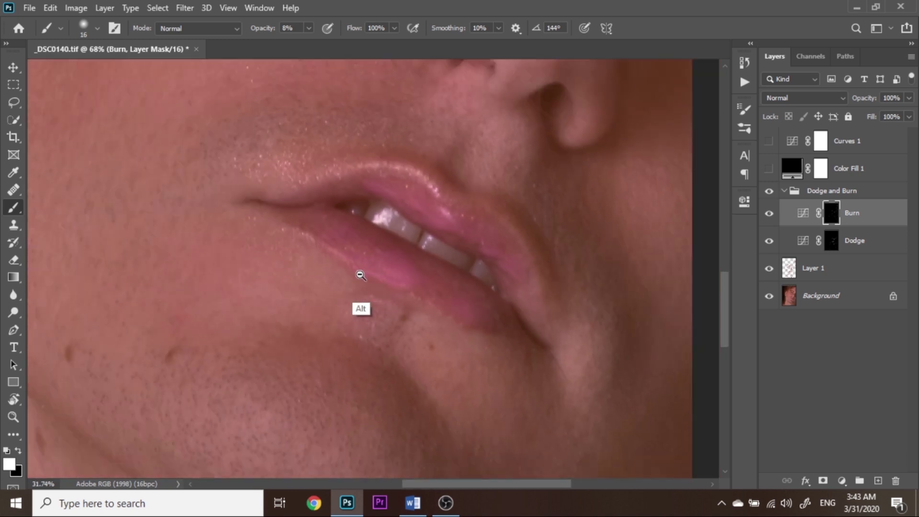
{"action": "scroll", "coordinate": [383, 297], "scroll_direction": "down", "scroll_amount": 3}
{"action": "scroll", "coordinate": [396, 308], "scroll_direction": "up", "scroll_amount": 3}
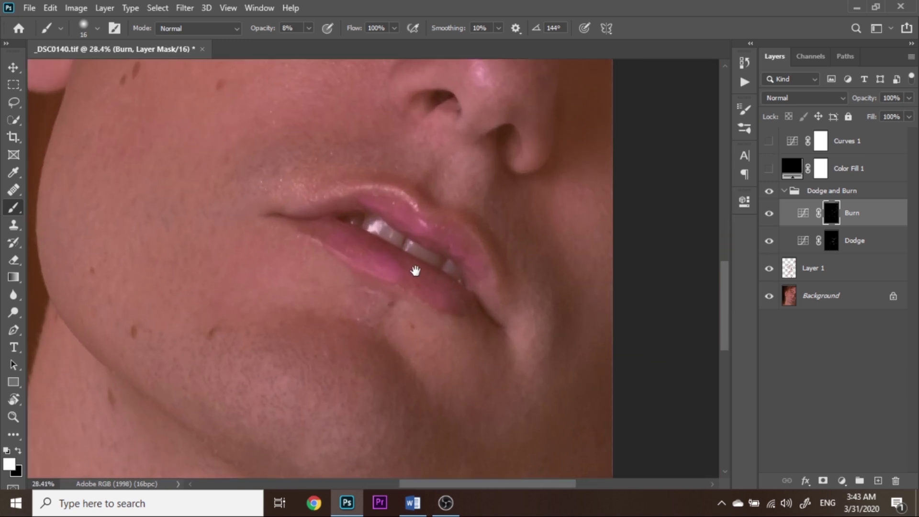
{"action": "scroll", "coordinate": [431, 293], "scroll_direction": "up", "scroll_amount": 2}
{"action": "scroll", "coordinate": [439, 283], "scroll_direction": "up", "scroll_amount": 3}
Step: On Layer 1, clone-stamp at 11% flow from sampled upper-lip texture
{"action": "left_click", "coordinate": [785, 268]}
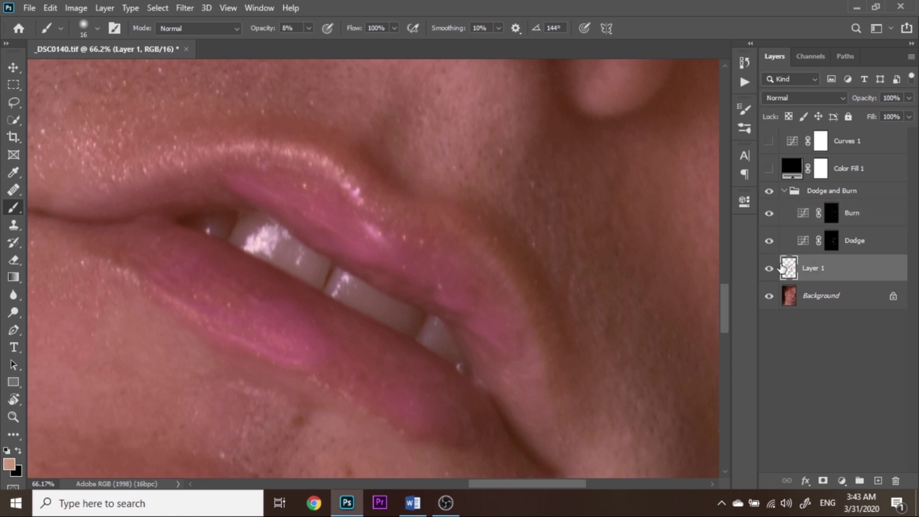
{"action": "key", "text": "s"}
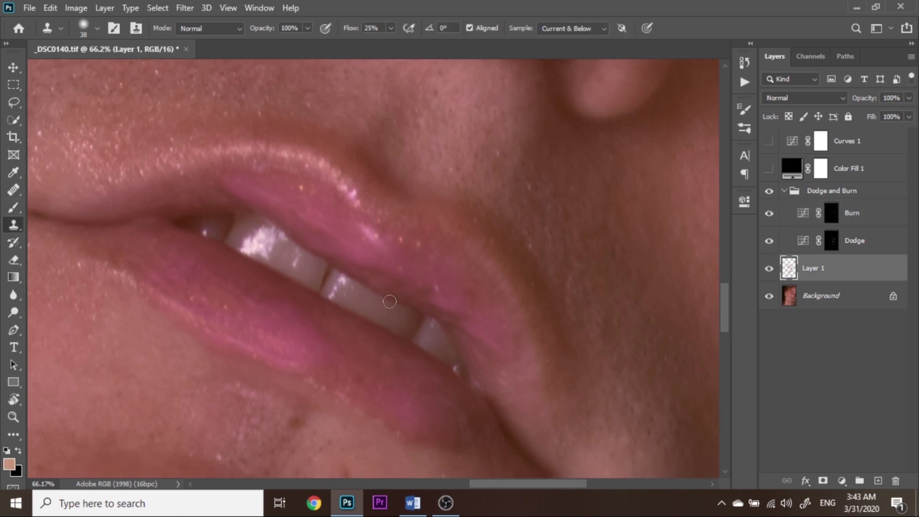
{"action": "right_click", "coordinate": [429, 263], "text": "alt"}
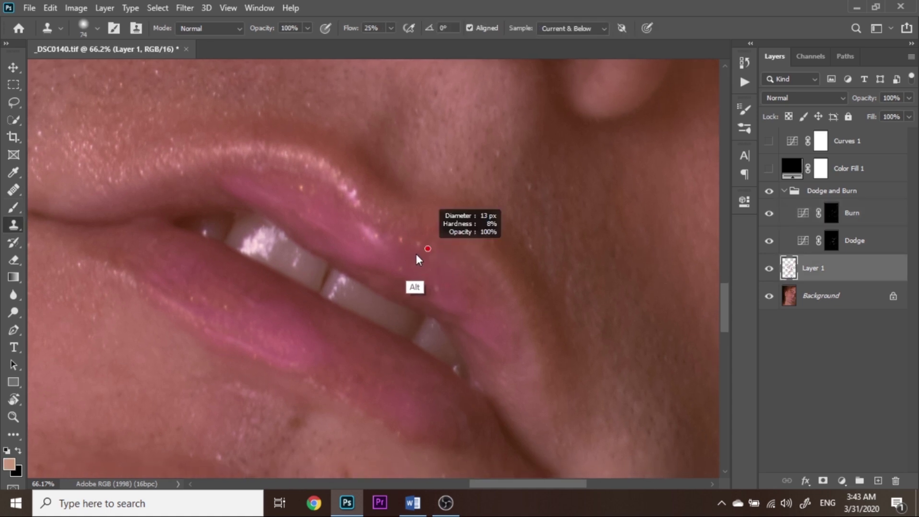
{"action": "left_click", "coordinate": [340, 223], "text": "alt"}
{"action": "left_click_drag", "start_coordinate": [343, 227], "coordinate": [398, 263]}
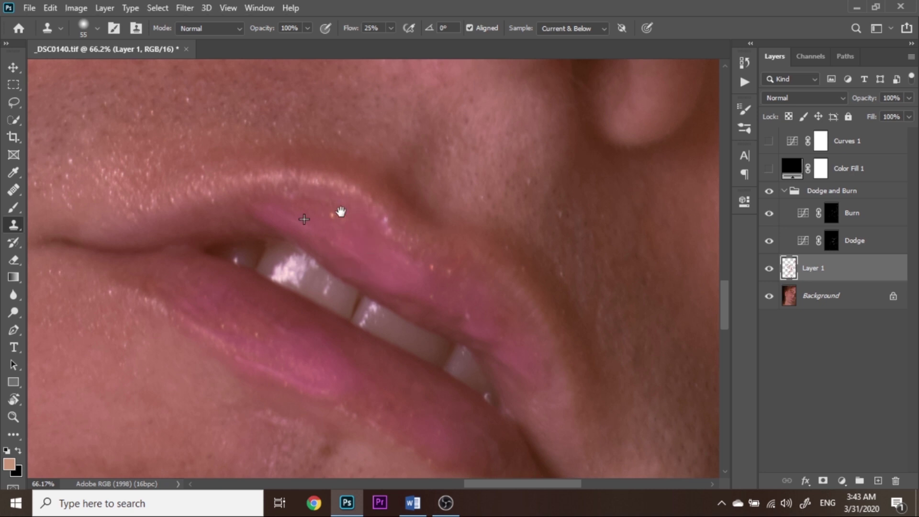
{"action": "scroll", "coordinate": [327, 242], "scroll_direction": "down", "scroll_amount": 3}
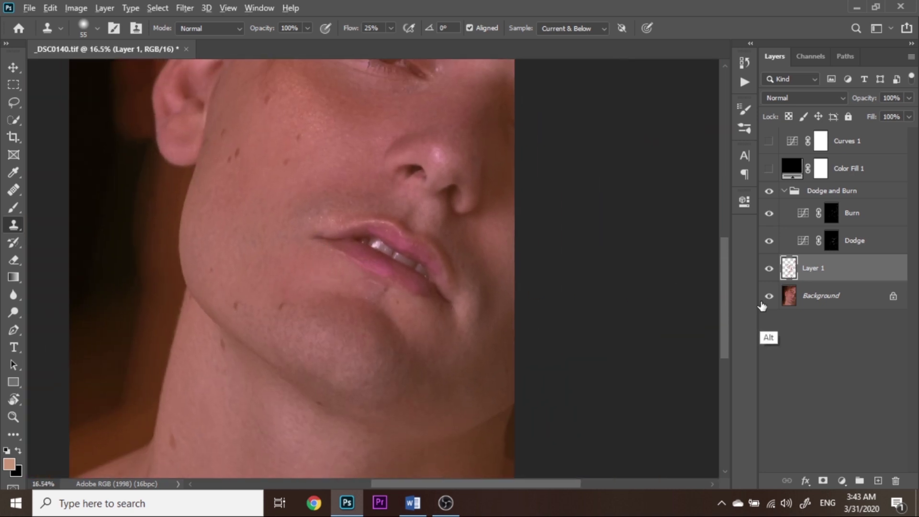
{"action": "scroll", "coordinate": [363, 256], "scroll_direction": "up", "scroll_amount": 3}
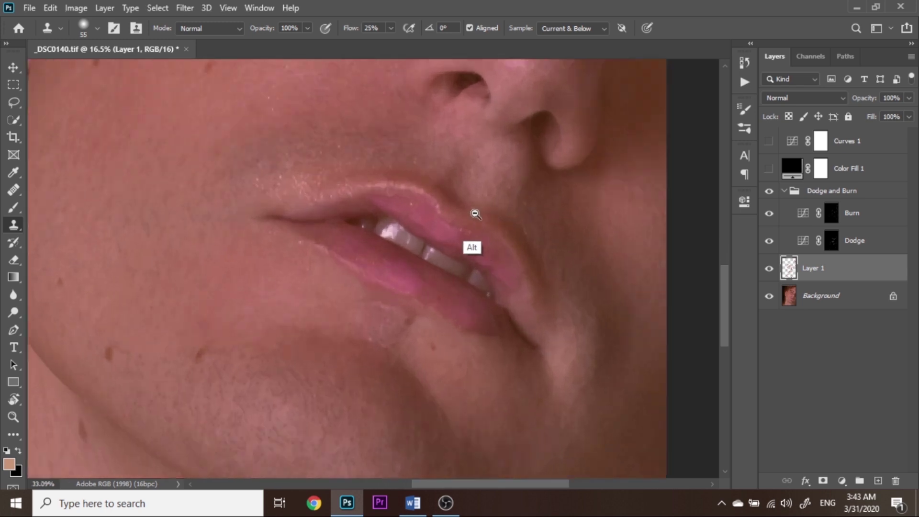
{"action": "scroll", "coordinate": [474, 210], "scroll_direction": "up", "scroll_amount": 2}
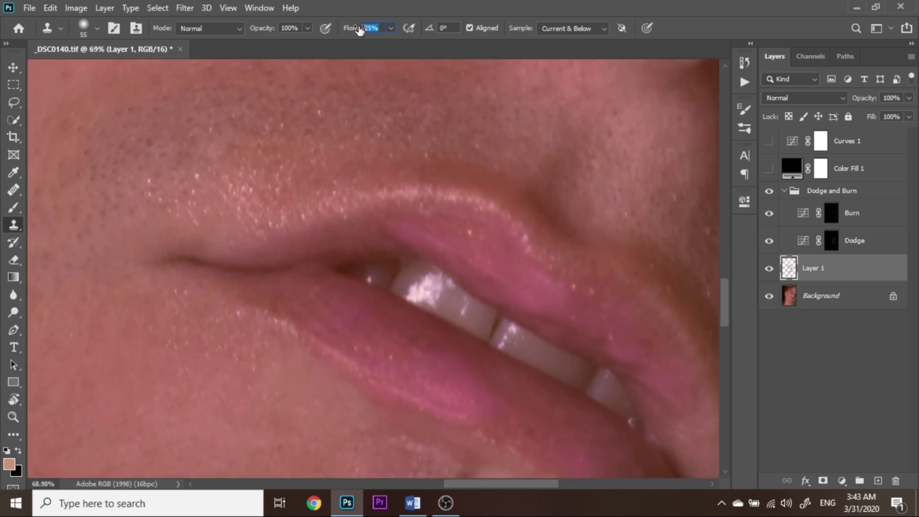
Step: Rotate the view along the lip line and keep cloning over the lower and upper lips
{"action": "key", "text": "r"}
{"action": "mouse_move", "coordinate": [395, 322]}
{"action": "left_mouse_down"}
{"action": "mouse_move", "coordinate": [544, 337]}
{"action": "mouse_move", "coordinate": [378, 254]}
{"action": "left_mouse_up"}
{"action": "key", "text": "s"}
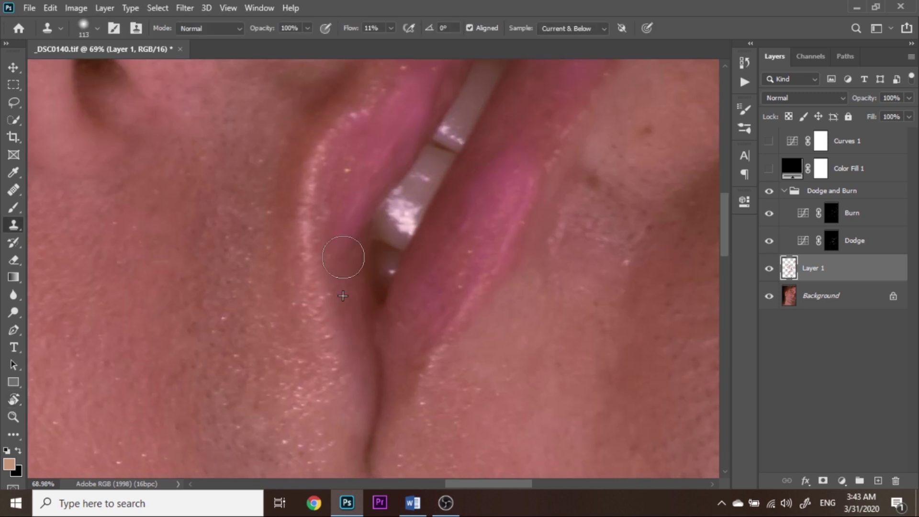
{"action": "scroll", "coordinate": [344, 272], "scroll_direction": "up", "scroll_amount": 2}
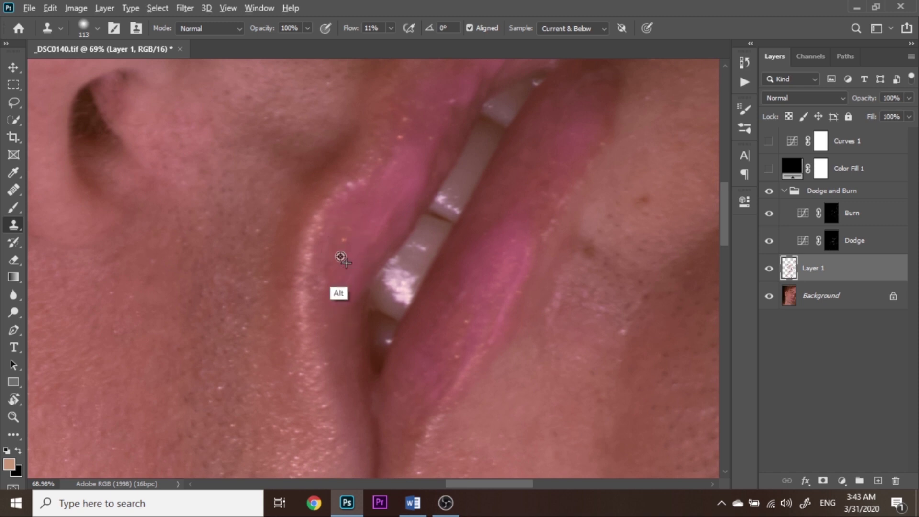
{"action": "left_click_drag", "start_coordinate": [369, 238], "coordinate": [344, 281]}
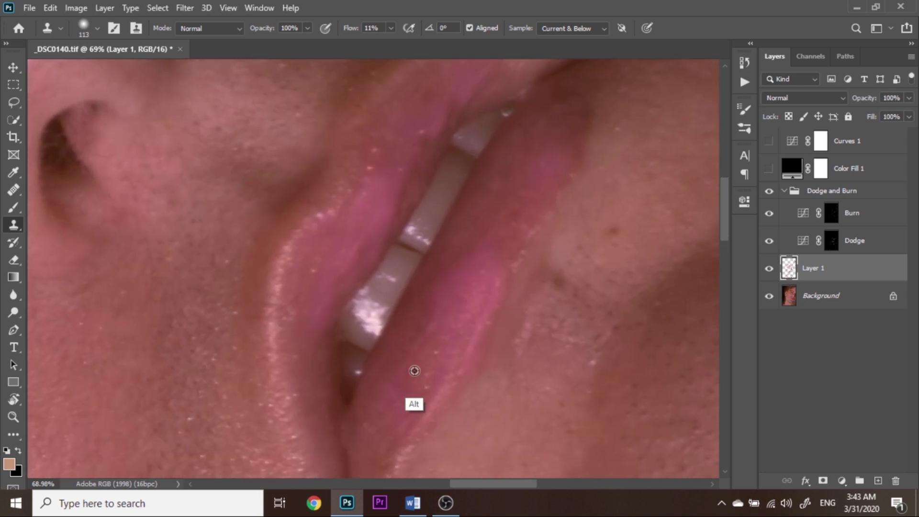
{"action": "left_click_drag", "start_coordinate": [472, 262], "coordinate": [446, 331]}
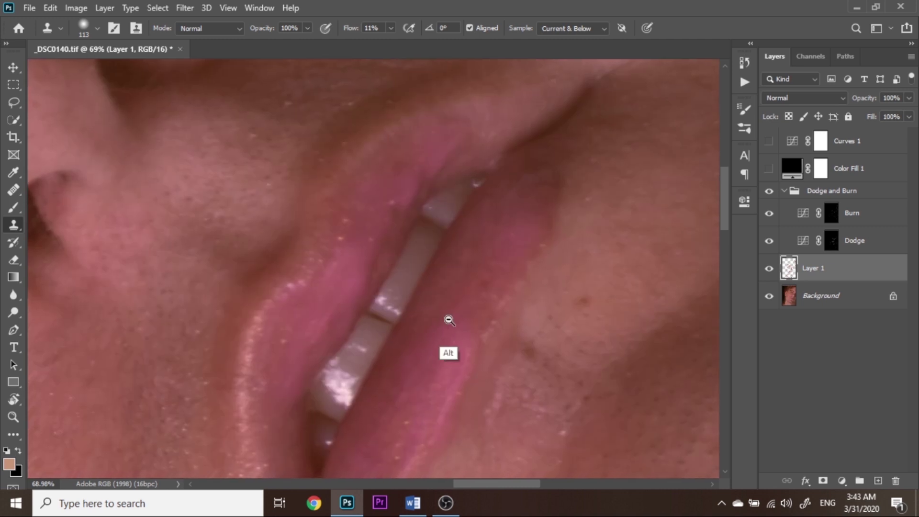
{"action": "left_click_drag", "start_coordinate": [469, 289], "coordinate": [457, 322]}
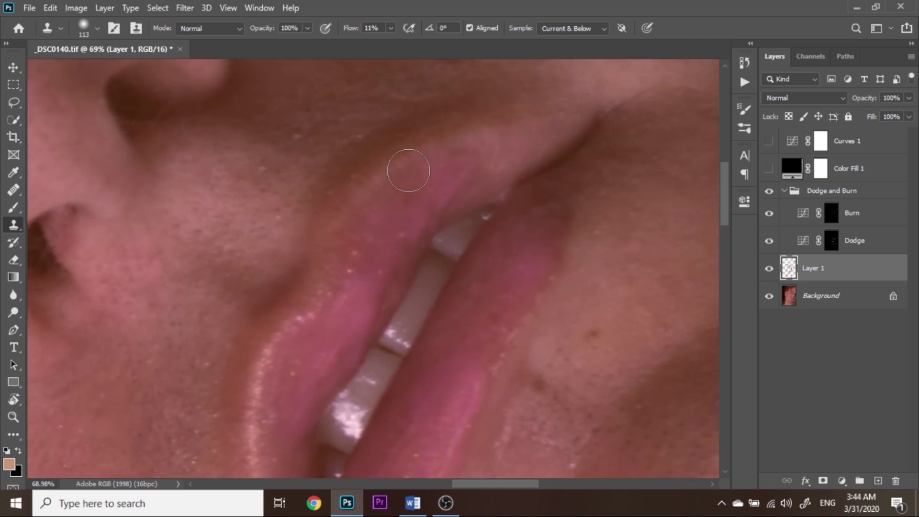
{"action": "mouse_move", "coordinate": [410, 175]}
{"action": "left_mouse_down"}
{"action": "mouse_move", "coordinate": [308, 179]}
{"action": "mouse_move", "coordinate": [356, 308]}
{"action": "mouse_move", "coordinate": [332, 298]}
{"action": "mouse_move", "coordinate": [363, 258]}
{"action": "left_mouse_up"}
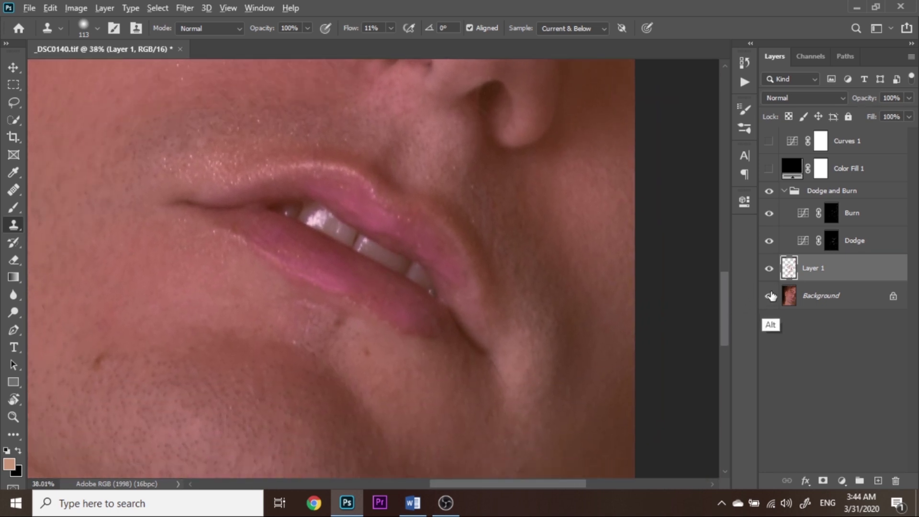
Step: Compare with the original Background alone, then fit the image on screen and zoom to the mouth
{"action": "left_click", "coordinate": [769, 296], "text": "alt"}
{"action": "right_click", "coordinate": [421, 254]}
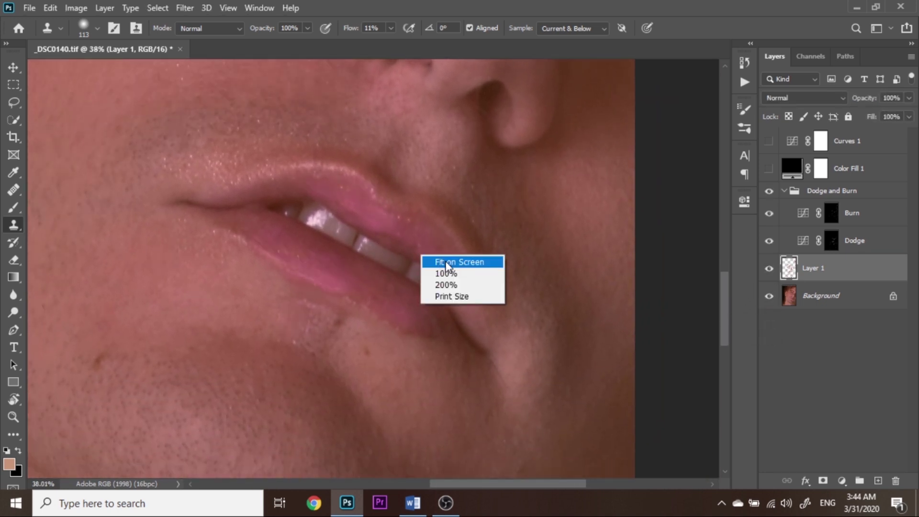
{"action": "left_click", "coordinate": [459, 257]}
{"action": "left_click_drag", "start_coordinate": [437, 353], "coordinate": [518, 297]}
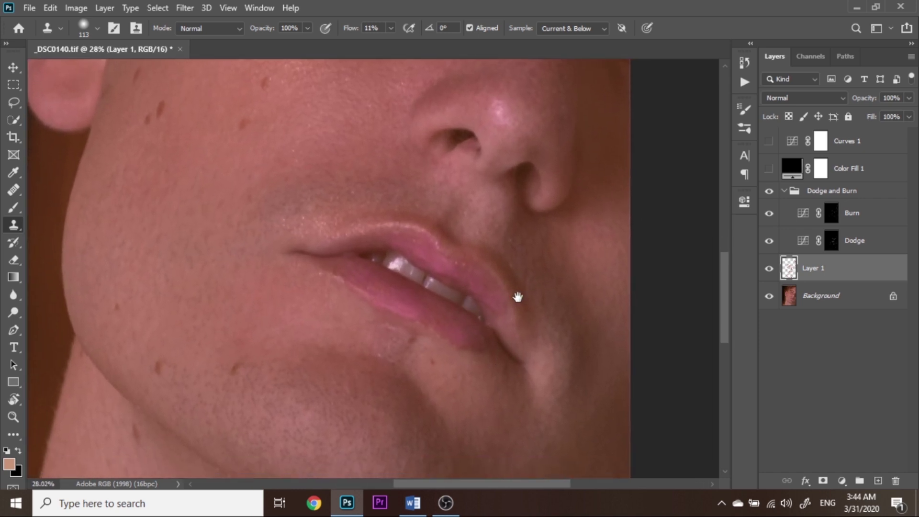
{"action": "left_click", "coordinate": [785, 191]}
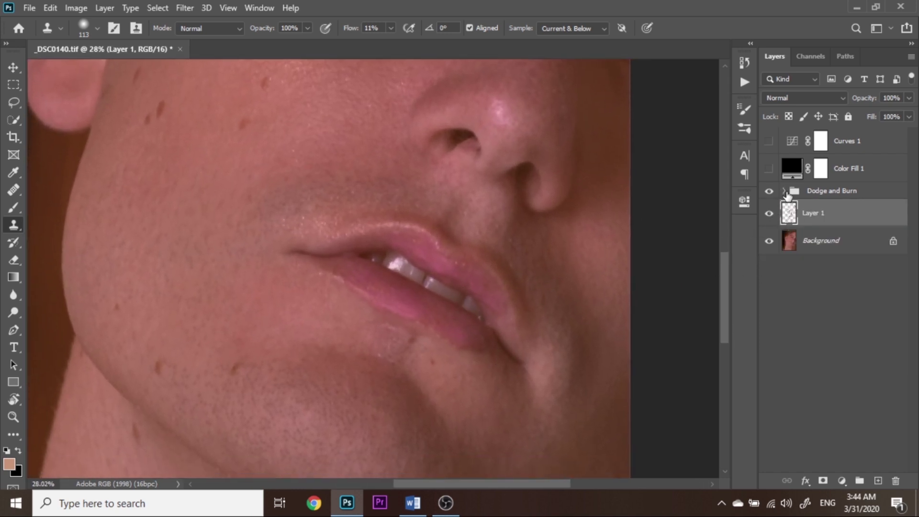
{"action": "left_click", "coordinate": [785, 192]}
{"action": "left_click", "coordinate": [785, 192]}
{"action": "left_click", "coordinate": [861, 482]}
{"action": "left_click_drag", "start_coordinate": [816, 210], "coordinate": [804, 183]}
{"action": "double_click", "coordinate": [817, 191]}
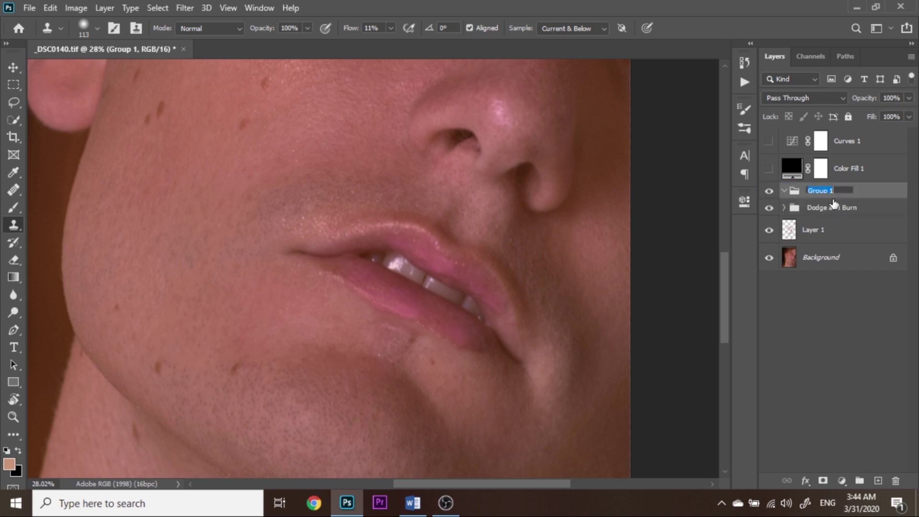
{"action": "type", "text": "color"}
{"action": "key", "text": "Return"}
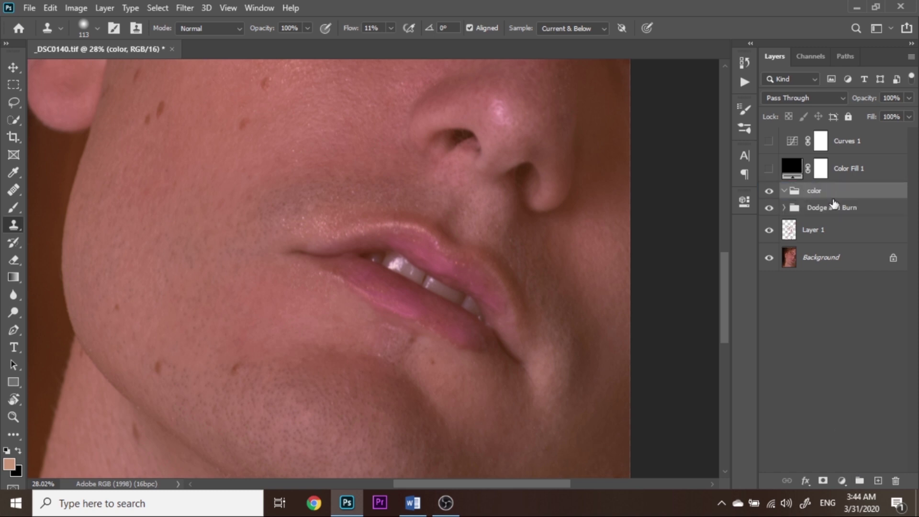
{"action": "left_click_drag", "start_coordinate": [415, 214], "coordinate": [425, 295]}
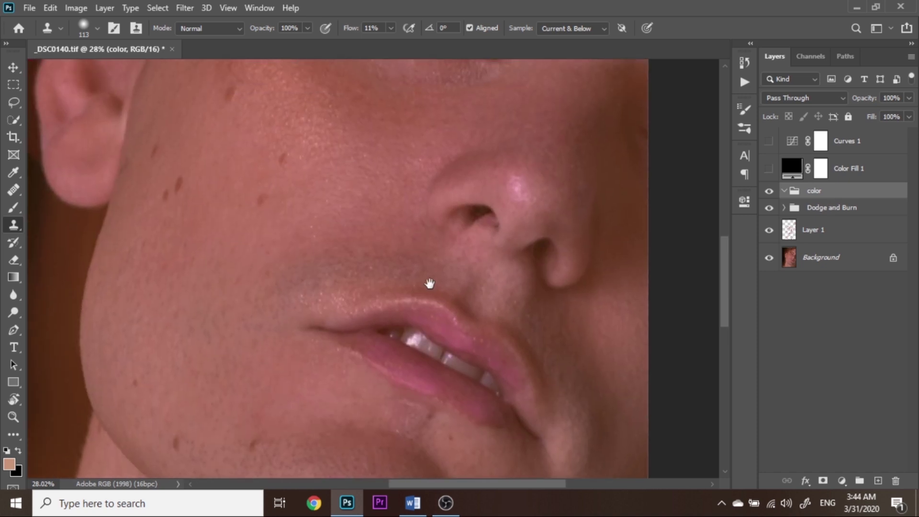
{"action": "right_click", "coordinate": [426, 291]}
{"action": "left_click", "coordinate": [448, 296]}
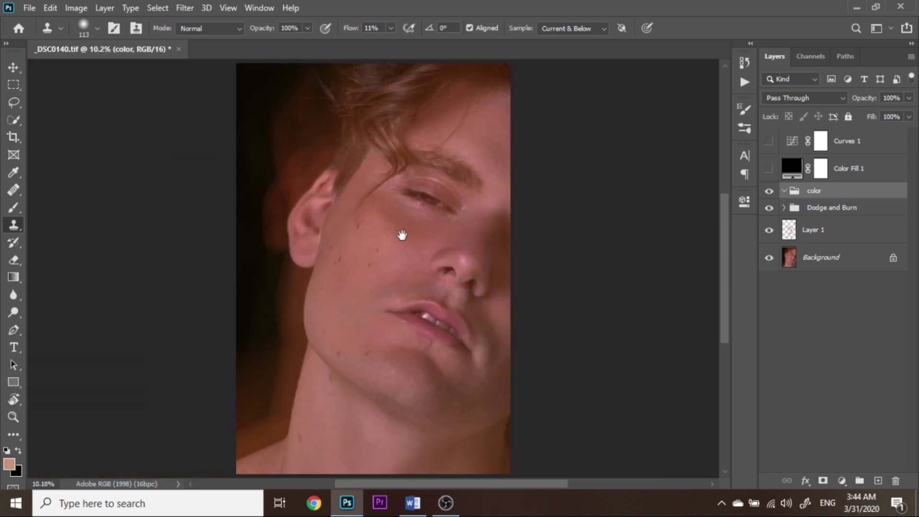
{"action": "scroll", "coordinate": [442, 243], "scroll_direction": "up", "scroll_amount": 3, "text": "alt"}
{"action": "scroll", "coordinate": [441, 244], "scroll_direction": "up", "scroll_amount": 1, "text": "alt"}
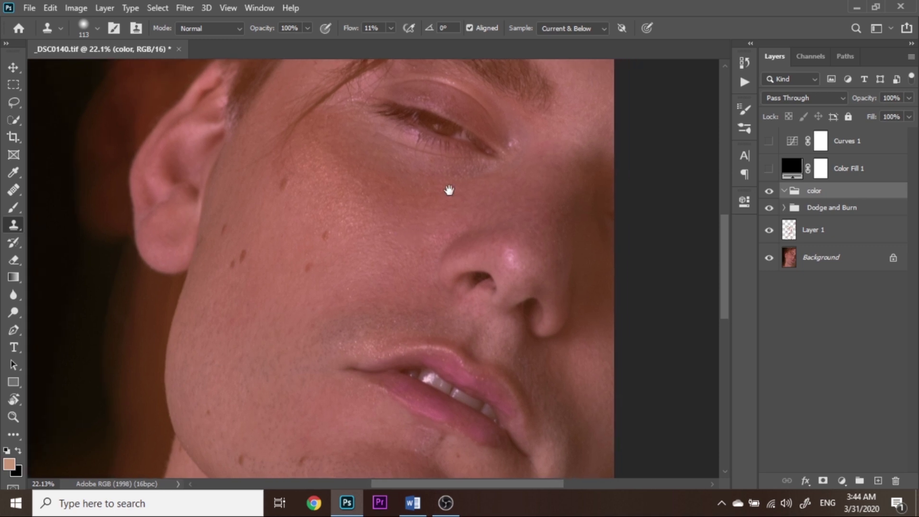
{"action": "mouse_move", "coordinate": [450, 189]}
{"action": "left_mouse_down"}
{"action": "mouse_move", "coordinate": [407, 271]}
{"action": "mouse_move", "coordinate": [411, 262]}
{"action": "left_mouse_up"}
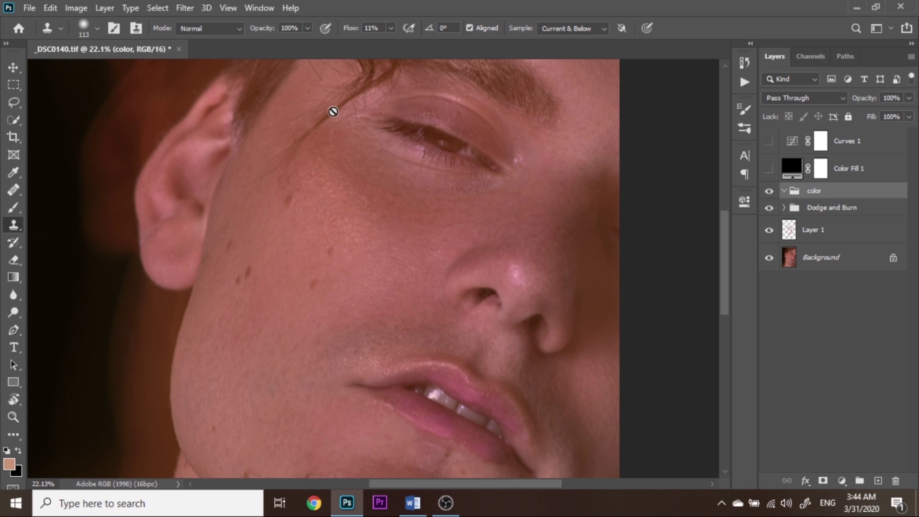
Step: Add Layer 2 in the color group with Color blend mode, using a full-opacity brush
{"action": "left_click", "coordinate": [878, 481]}
{"action": "left_click", "coordinate": [774, 101]}
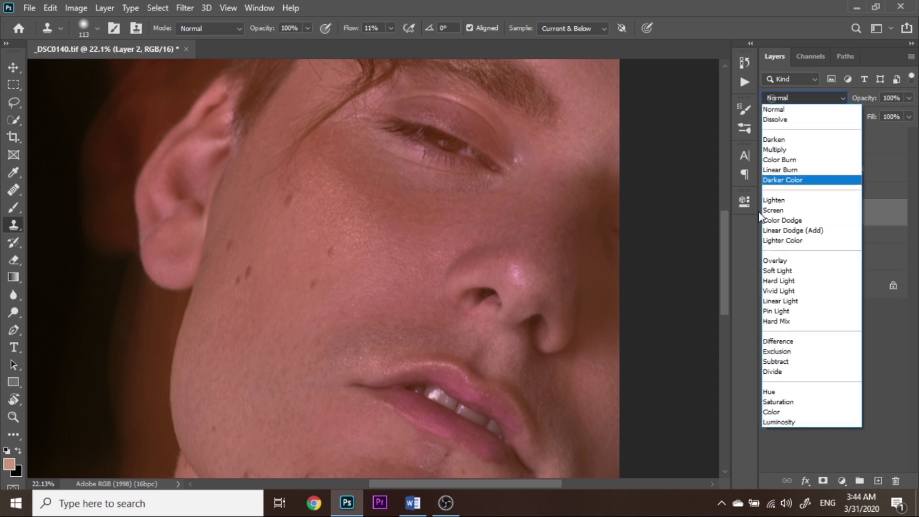
{"action": "left_click", "coordinate": [772, 413]}
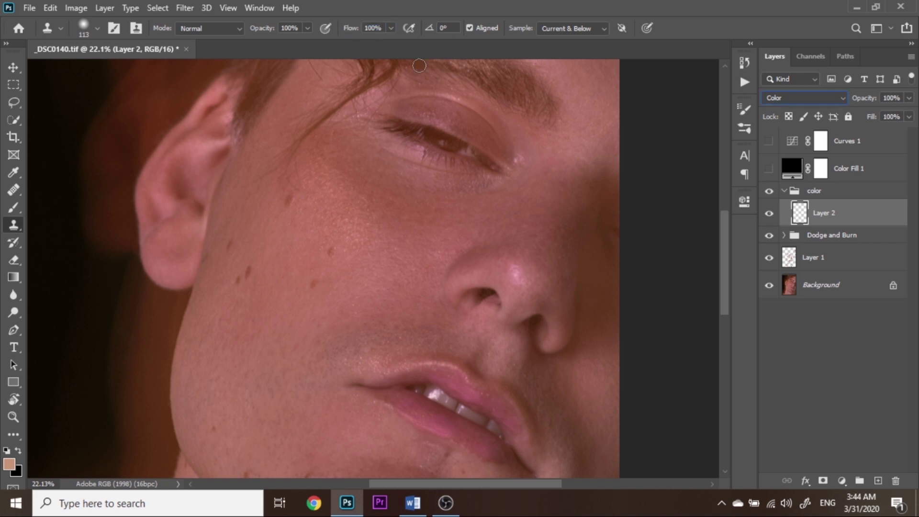
{"action": "key", "text": "b"}
{"action": "left_click_drag", "start_coordinate": [263, 33], "coordinate": [308, 33]}
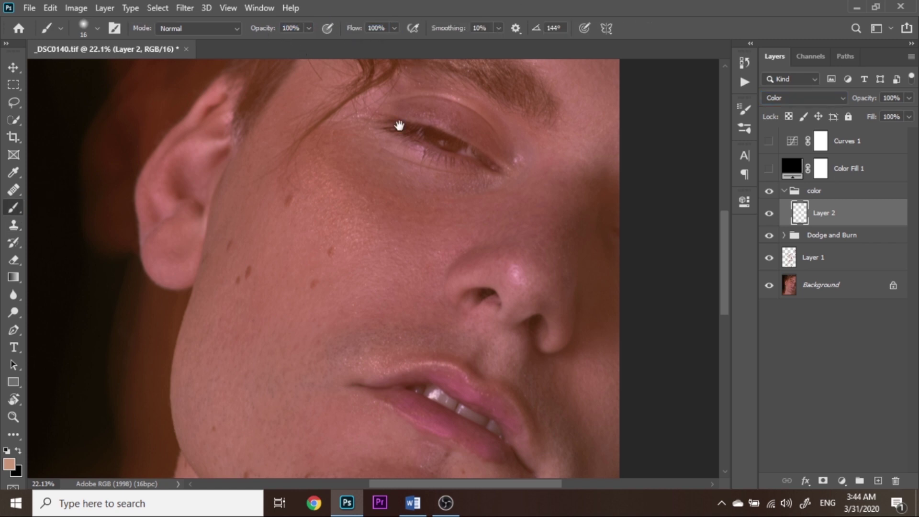
Step: Sample a redder cheek tone, paint it under the eye, and set Layer 2 to 52% opacity
{"action": "left_click_drag", "start_coordinate": [403, 221], "coordinate": [361, 225]}
{"action": "left_click_drag", "start_coordinate": [314, 261], "coordinate": [335, 261]}
{"action": "left_click", "coordinate": [269, 280], "text": "alt"}
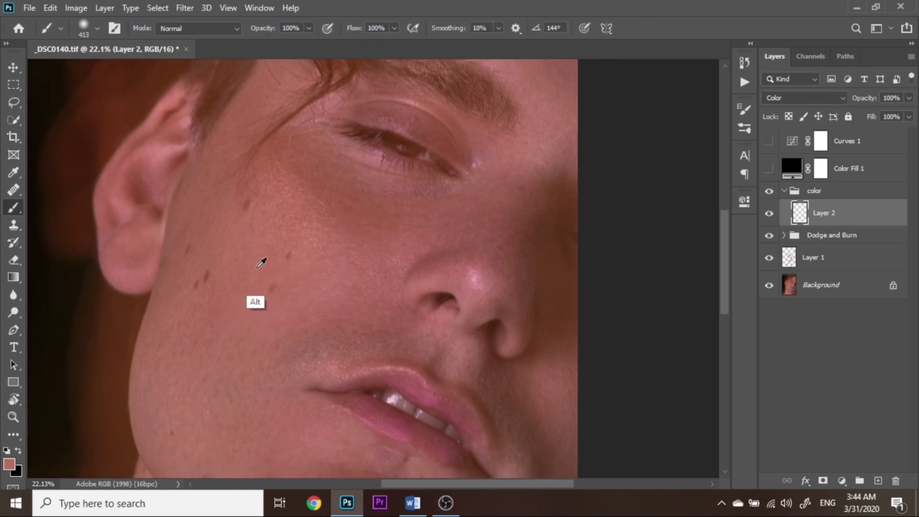
{"action": "left_click_drag", "start_coordinate": [250, 263], "coordinate": [268, 262]}
{"action": "left_click", "coordinate": [404, 227], "text": "alt"}
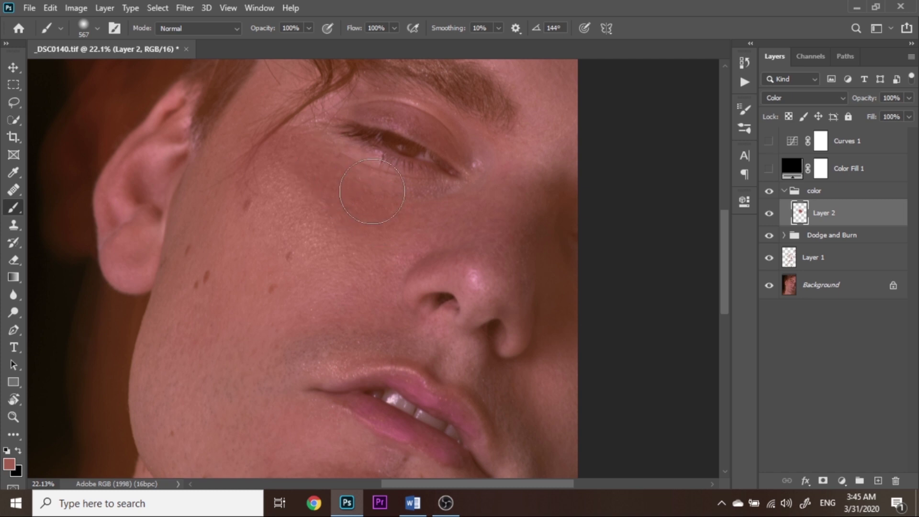
{"action": "left_click_drag", "start_coordinate": [316, 239], "coordinate": [288, 227]}
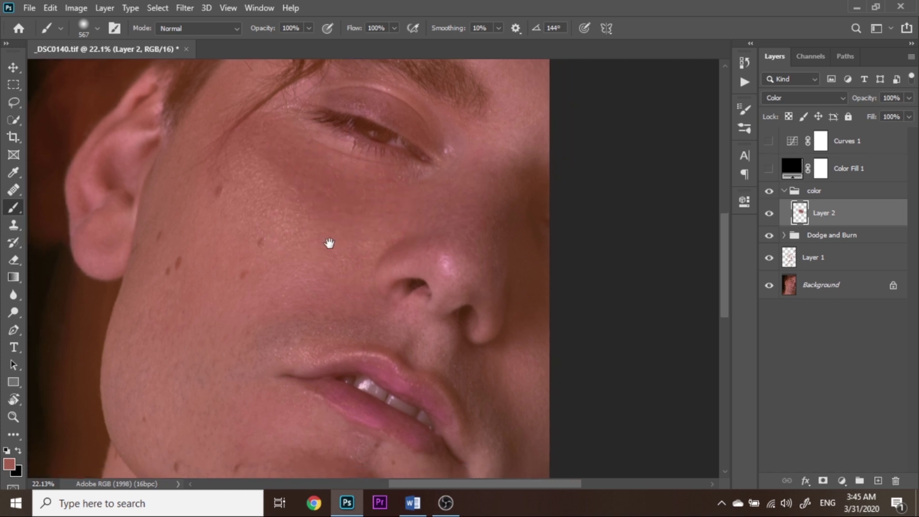
{"action": "left_click_drag", "start_coordinate": [867, 100], "coordinate": [853, 102]}
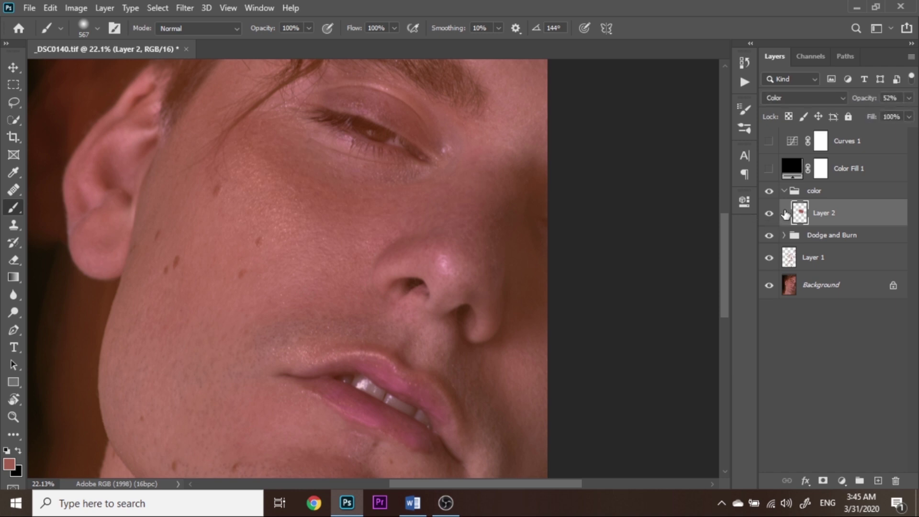
{"action": "mouse_move", "coordinate": [491, 223]}
{"action": "left_mouse_down"}
{"action": "mouse_move", "coordinate": [441, 261]}
{"action": "mouse_move", "coordinate": [464, 267]}
{"action": "mouse_move", "coordinate": [468, 231]}
{"action": "mouse_move", "coordinate": [476, 232]}
{"action": "left_mouse_up"}
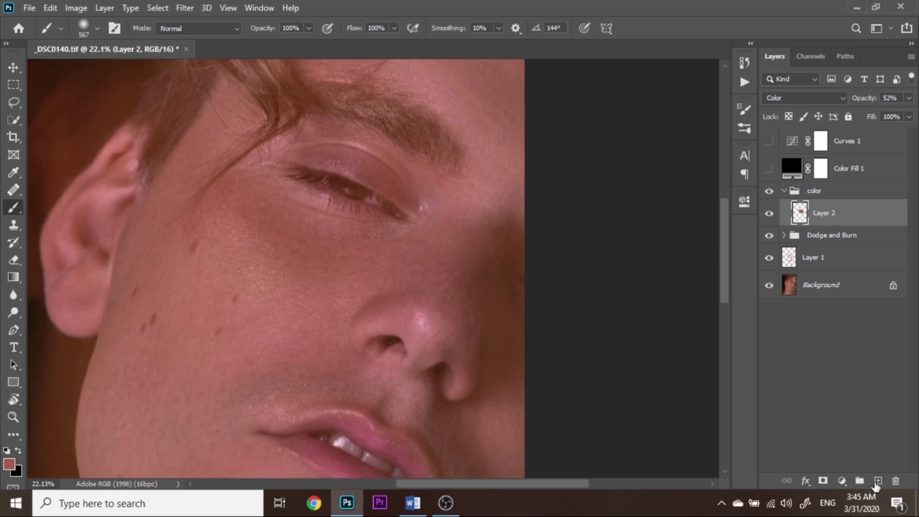
Step: Add Layer 3 above Layer 2 with Color blend mode
{"action": "left_click", "coordinate": [878, 481]}
{"action": "left_click", "coordinate": [804, 98]}
{"action": "left_click", "coordinate": [776, 409]}
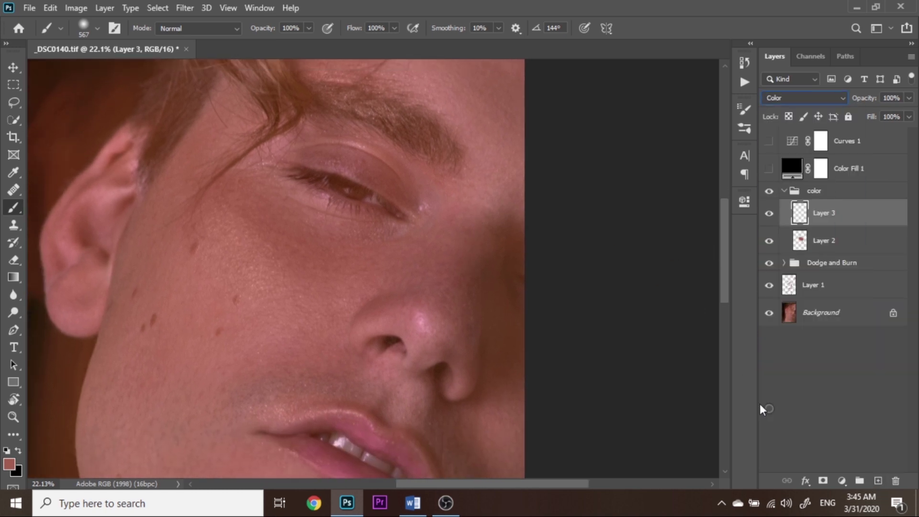
{"action": "left_click_drag", "start_coordinate": [529, 242], "coordinate": [544, 248]}
{"action": "scroll", "coordinate": [526, 242], "scroll_direction": "up", "scroll_amount": 2}
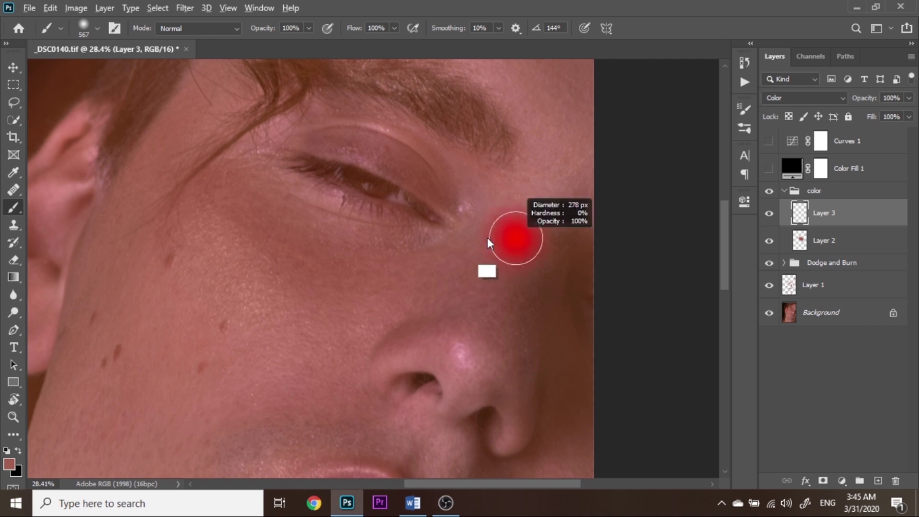
Step: Paint sampled skin tone beside the inner eye corner and set Layer 3 to 75% opacity
{"action": "left_click_drag", "start_coordinate": [498, 240], "coordinate": [499, 236]}
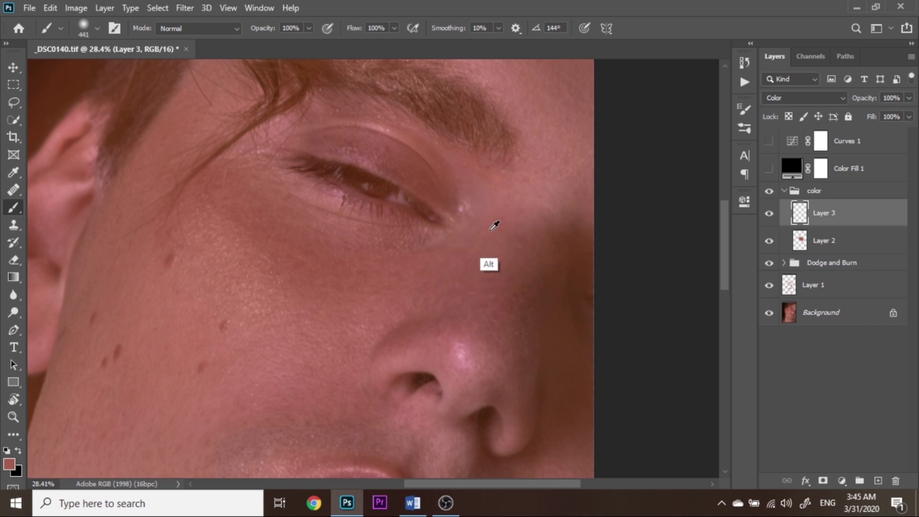
{"action": "left_click", "coordinate": [497, 234], "text": "alt"}
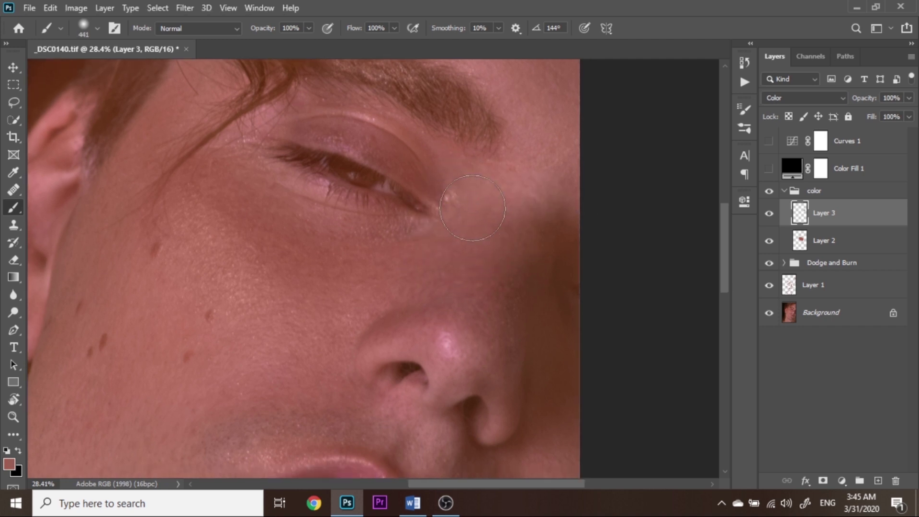
{"action": "scroll", "coordinate": [484, 235], "scroll_direction": "down", "scroll_amount": 1}
{"action": "scroll", "coordinate": [460, 236], "scroll_direction": "down", "scroll_amount": 1}
{"action": "scroll", "coordinate": [498, 240], "scroll_direction": "down", "scroll_amount": 2}
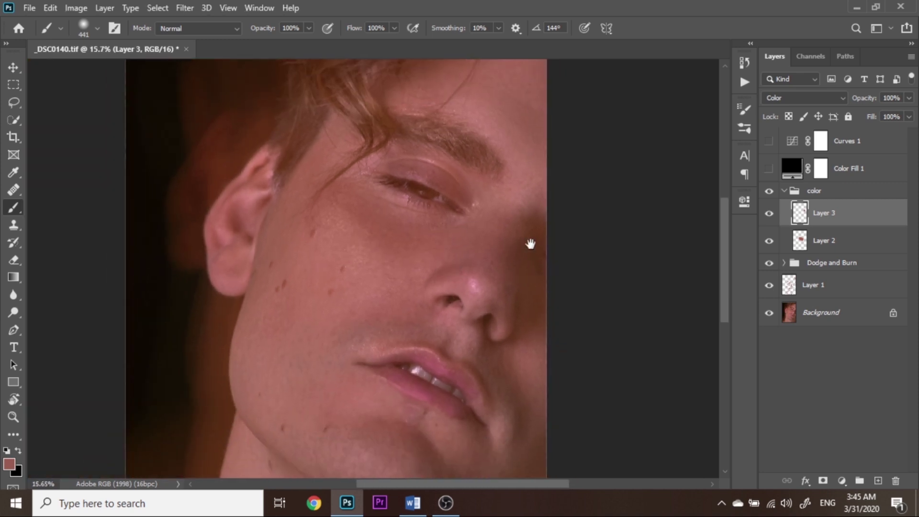
{"action": "left_click", "coordinate": [770, 214]}
{"action": "left_click", "coordinate": [769, 214]}
{"action": "left_click_drag", "start_coordinate": [867, 100], "coordinate": [858, 99]}
{"action": "left_click_drag", "start_coordinate": [504, 242], "coordinate": [496, 191]}
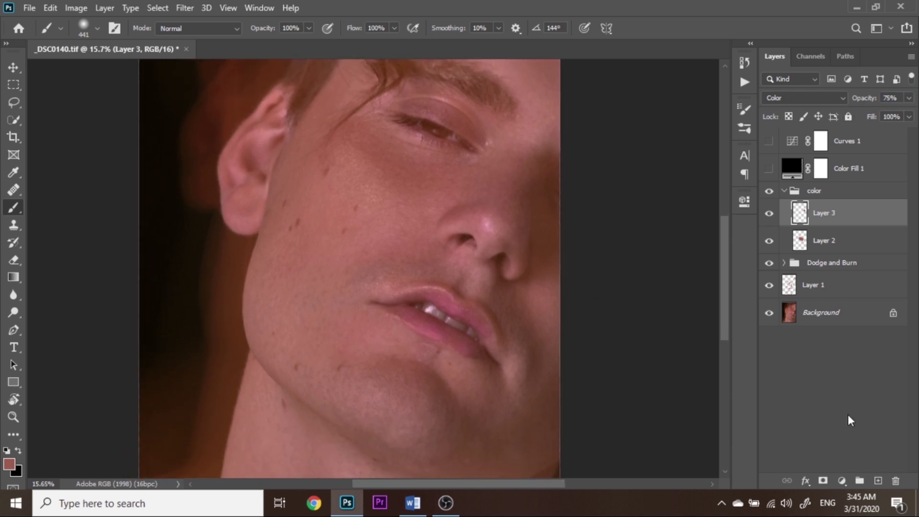
Step: Add Layer 4 in Color mode, paint a muted red over the lips, and set it to 34% opacity
{"action": "left_click", "coordinate": [879, 481]}
{"action": "left_click_drag", "start_coordinate": [396, 304], "coordinate": [472, 316]}
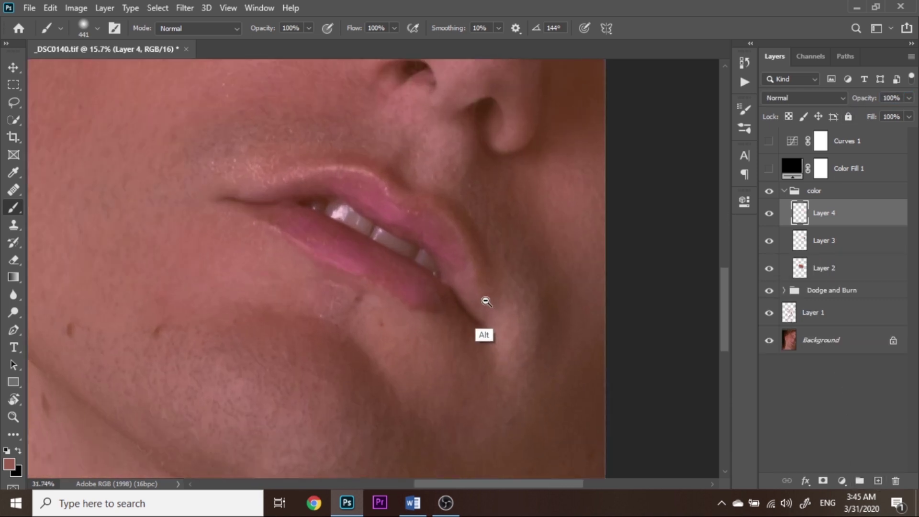
{"action": "mouse_move", "coordinate": [366, 285]}
{"action": "left_mouse_down"}
{"action": "mouse_move", "coordinate": [333, 292]}
{"action": "mouse_move", "coordinate": [308, 266]}
{"action": "left_mouse_up"}
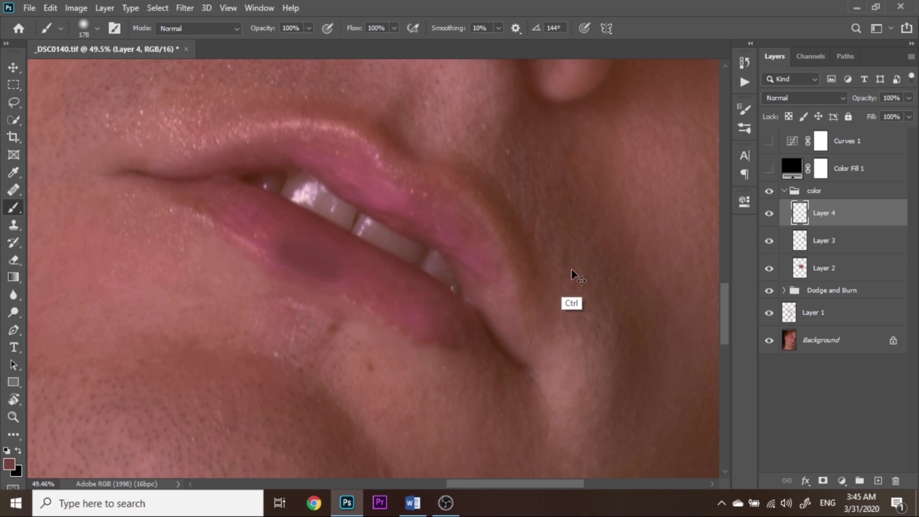
{"action": "left_click", "coordinate": [772, 105]}
{"action": "left_click", "coordinate": [777, 410]}
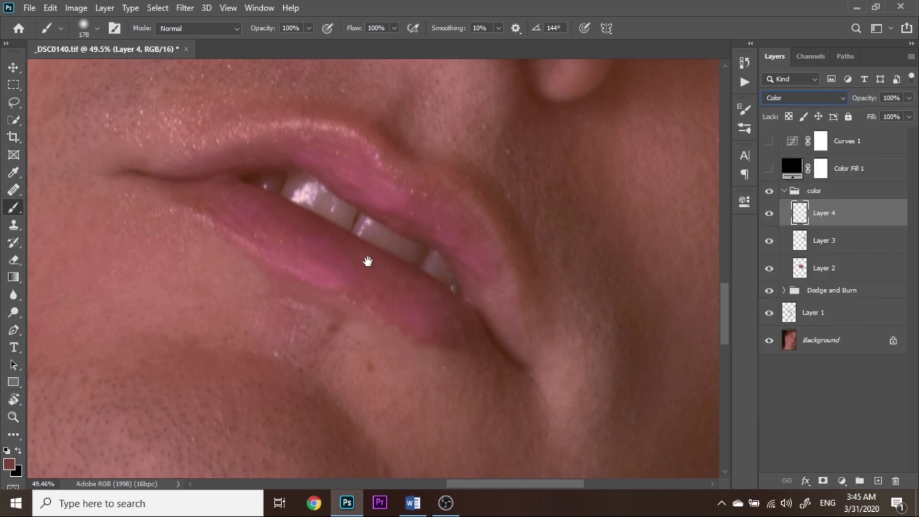
{"action": "left_click_drag", "start_coordinate": [366, 261], "coordinate": [409, 286]}
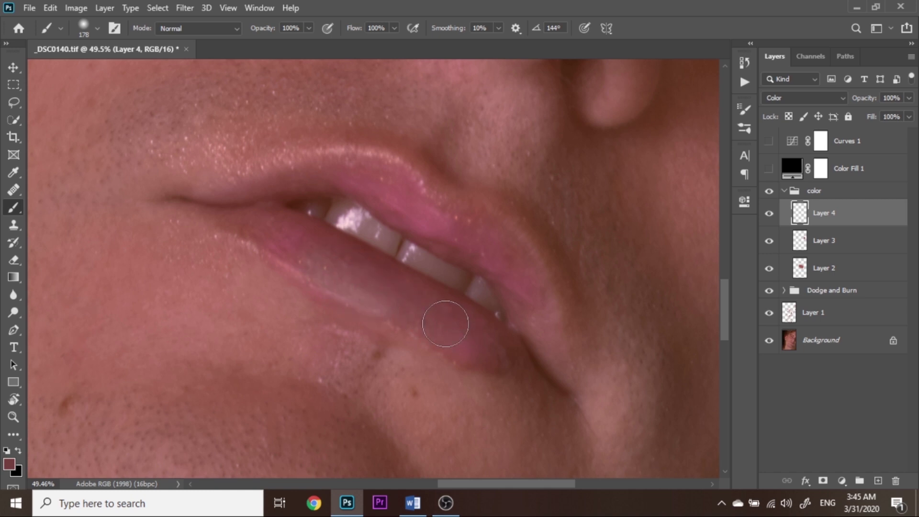
{"action": "left_click_drag", "start_coordinate": [248, 206], "coordinate": [533, 320]}
{"action": "right_click", "coordinate": [386, 282]}
{"action": "left_click", "coordinate": [407, 292]}
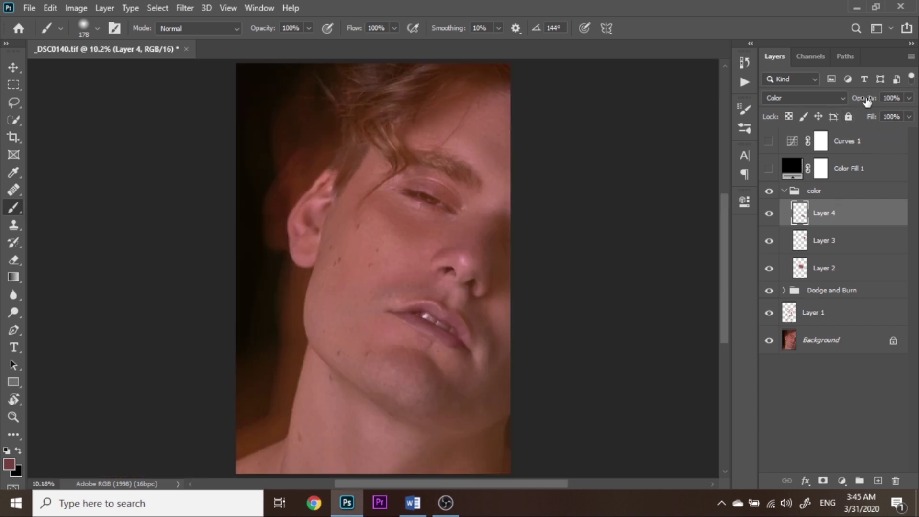
{"action": "mouse_move", "coordinate": [867, 98]}
{"action": "left_mouse_down"}
{"action": "mouse_move", "coordinate": [853, 100]}
{"action": "mouse_move", "coordinate": [867, 98]}
{"action": "left_mouse_up"}
{"action": "left_click", "coordinate": [793, 209]}
Step: Add a Curves 2 adjustment that brightens slightly, with its mask inverted to hide it
{"action": "left_click", "coordinate": [842, 480]}
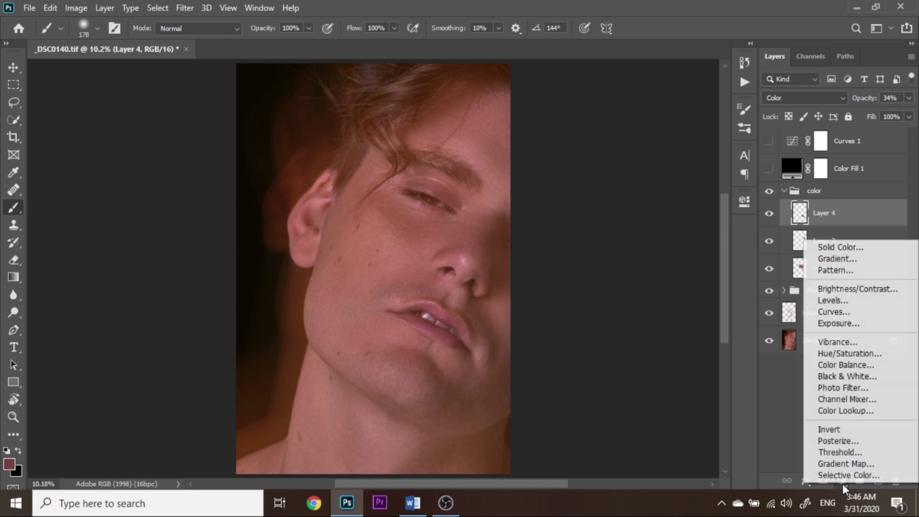
{"action": "left_click", "coordinate": [840, 311]}
{"action": "left_click_drag", "start_coordinate": [644, 334], "coordinate": [640, 331]}
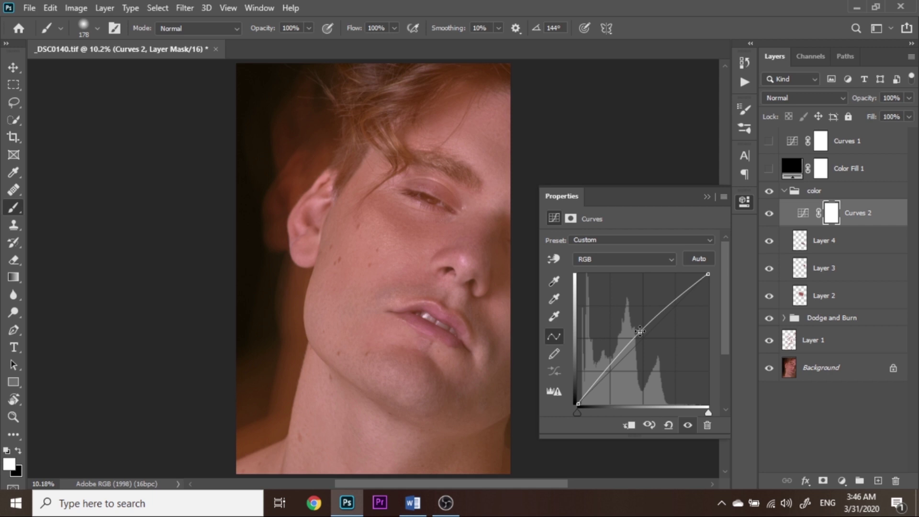
{"action": "key", "text": "ctrl+i"}
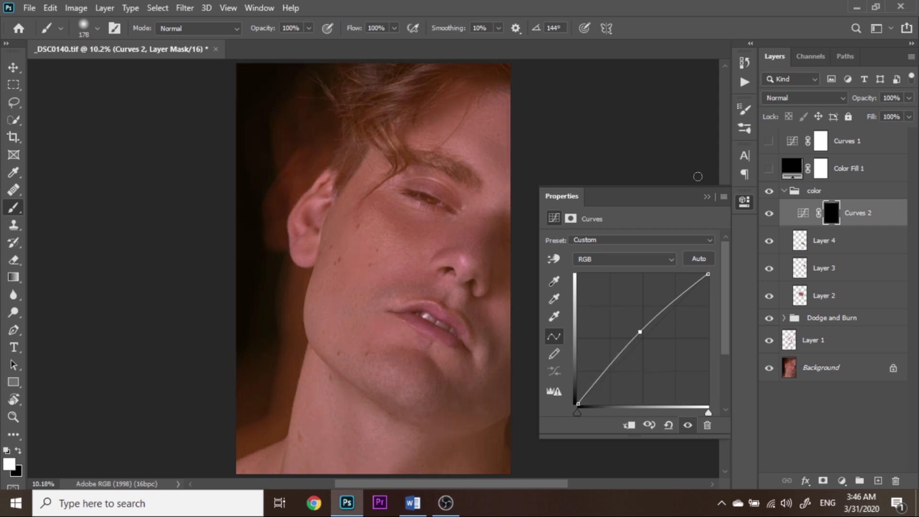
{"action": "left_click", "coordinate": [704, 195]}
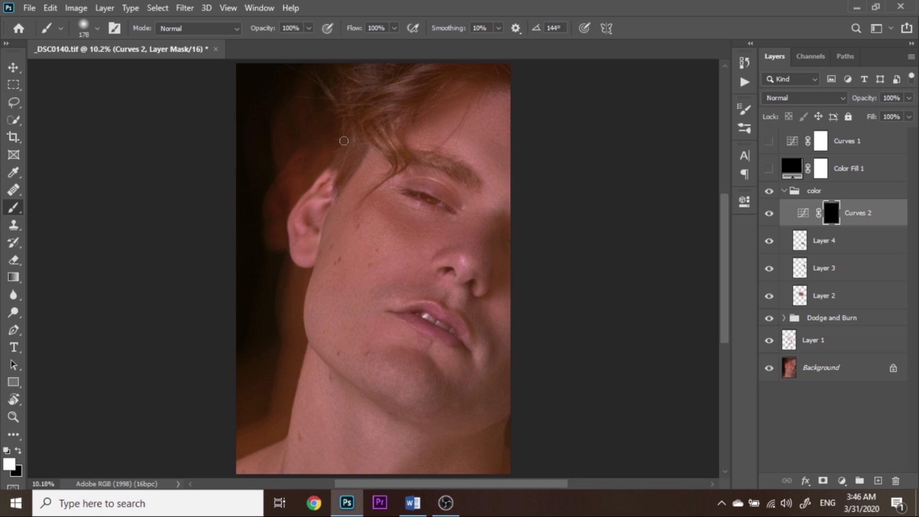
Step: Rotate the view and paint the Curves 2 brightening back in around the eye
{"action": "left_click_drag", "start_coordinate": [441, 242], "coordinate": [419, 267]}
{"action": "scroll", "coordinate": [382, 242], "scroll_direction": "up", "scroll_amount": 3}
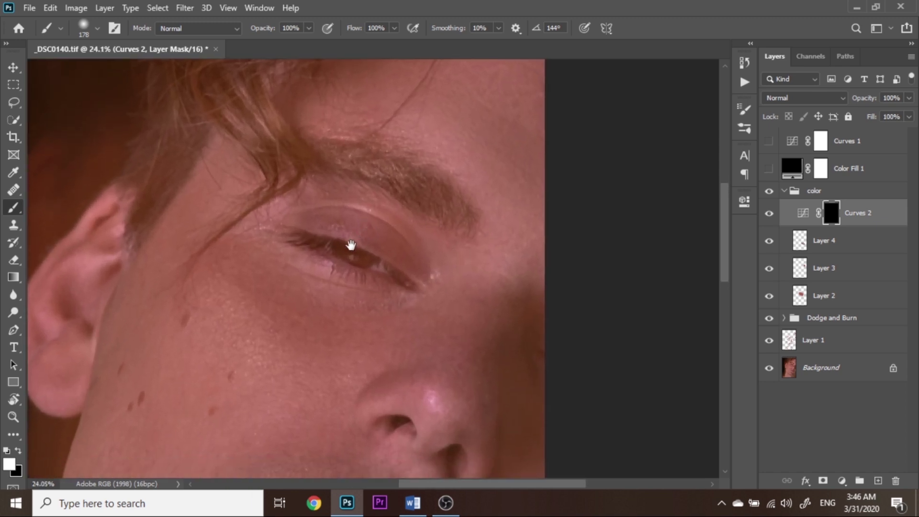
{"action": "key", "text": "r"}
{"action": "mouse_move", "coordinate": [353, 246]}
{"action": "left_mouse_down"}
{"action": "mouse_move", "coordinate": [318, 272]}
{"action": "mouse_move", "coordinate": [415, 255]}
{"action": "left_mouse_up"}
{"action": "key", "text": "b"}
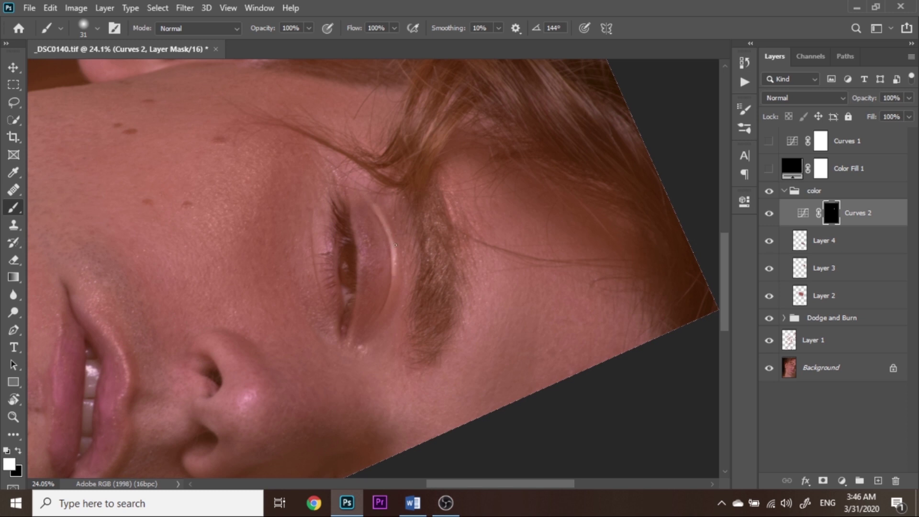
{"action": "scroll", "coordinate": [393, 278], "scroll_direction": "down", "scroll_amount": 2}
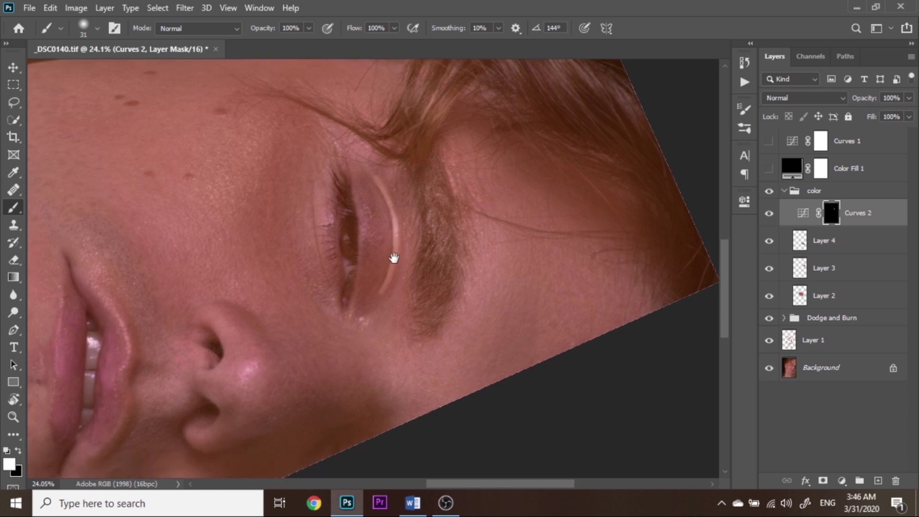
{"action": "right_click", "coordinate": [405, 269], "text": "alt"}
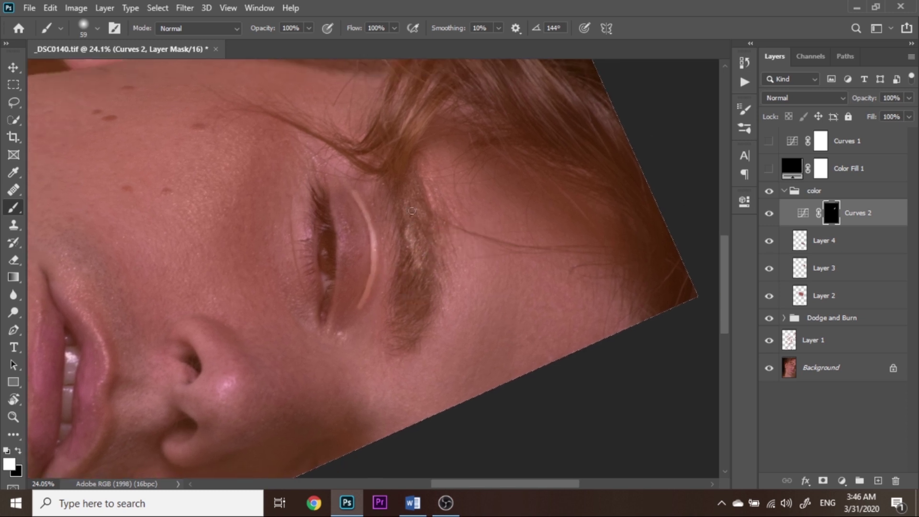
{"action": "left_click_drag", "start_coordinate": [413, 209], "coordinate": [422, 238]}
{"action": "scroll", "coordinate": [407, 235], "scroll_direction": "up", "scroll_amount": 2}
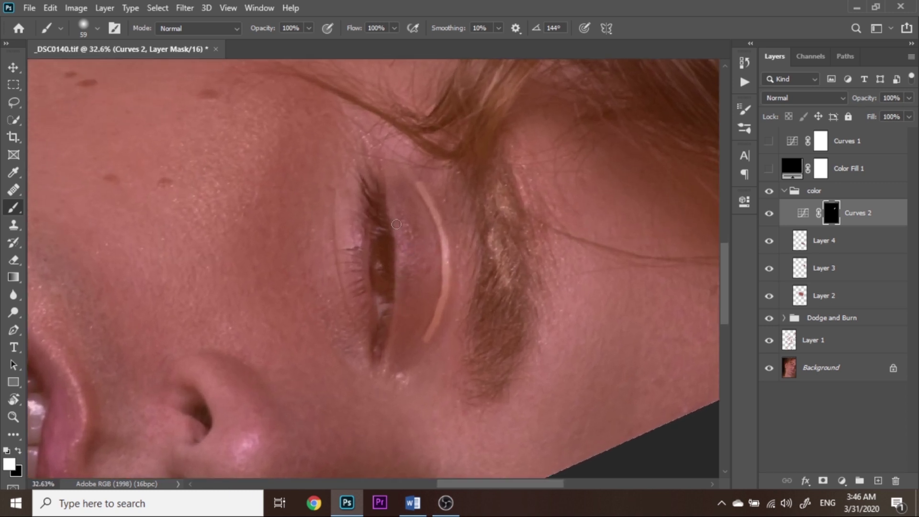
Step: Continue painting the Curves 2 mask with a larger brush from the lips up to the eye
{"action": "scroll", "coordinate": [406, 310], "scroll_direction": "down", "scroll_amount": 3}
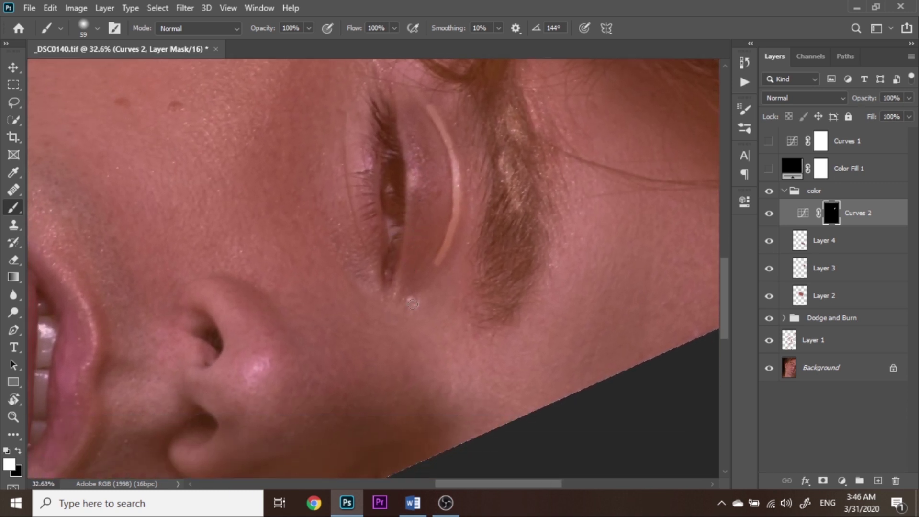
{"action": "scroll", "coordinate": [426, 263], "scroll_direction": "down", "scroll_amount": 2}
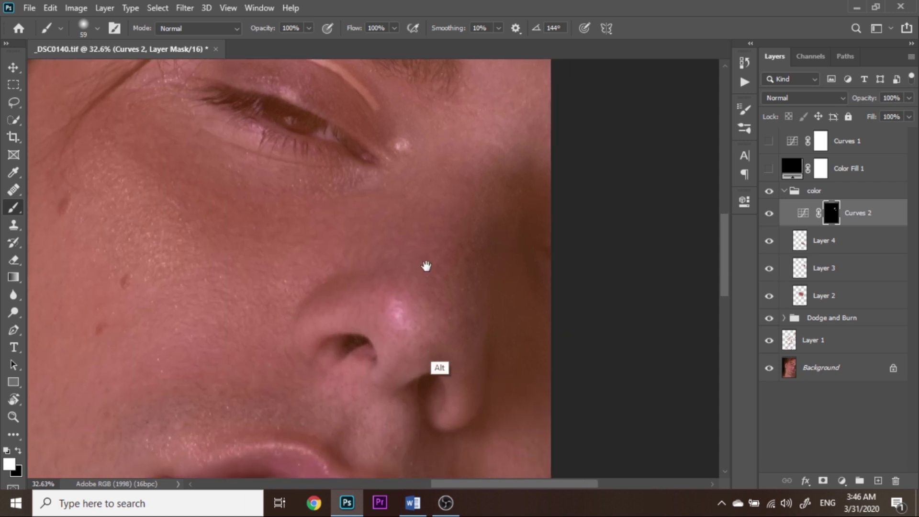
{"action": "scroll", "coordinate": [413, 318], "scroll_direction": "down", "scroll_amount": 2}
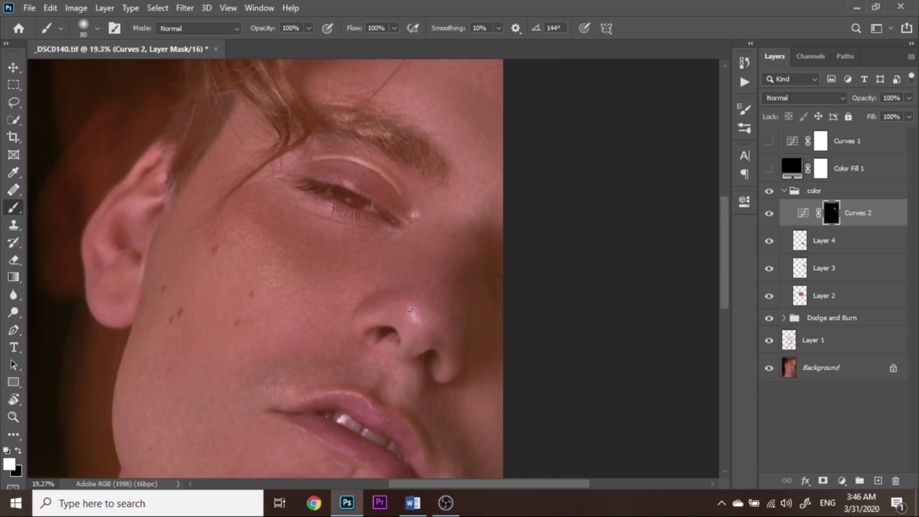
{"action": "left_click_drag", "start_coordinate": [421, 330], "coordinate": [424, 298]}
{"action": "scroll", "coordinate": [424, 298], "scroll_direction": "up", "scroll_amount": 2}
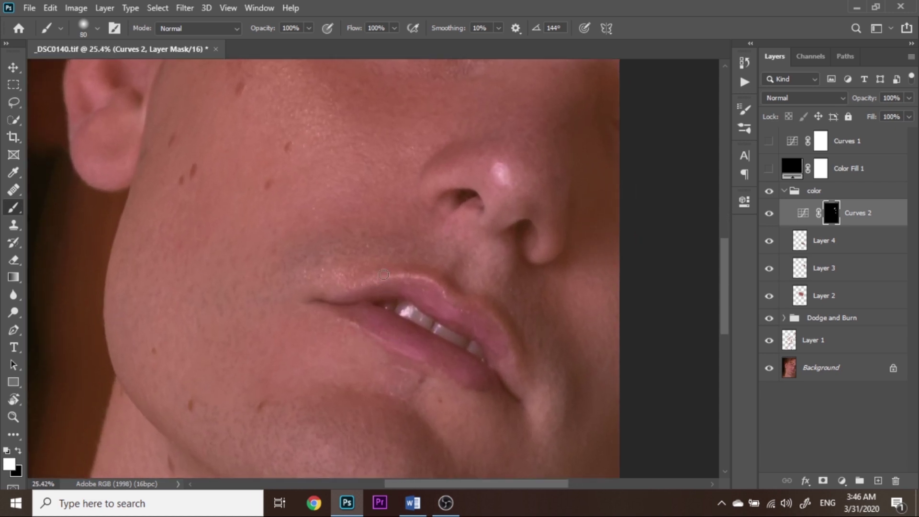
{"action": "mouse_move", "coordinate": [456, 297]}
{"action": "left_mouse_down"}
{"action": "mouse_move", "coordinate": [431, 246]}
{"action": "mouse_move", "coordinate": [478, 273]}
{"action": "mouse_move", "coordinate": [419, 319]}
{"action": "mouse_move", "coordinate": [406, 285]}
{"action": "mouse_move", "coordinate": [412, 250]}
{"action": "mouse_move", "coordinate": [411, 283]}
{"action": "mouse_move", "coordinate": [400, 237]}
{"action": "left_mouse_up"}
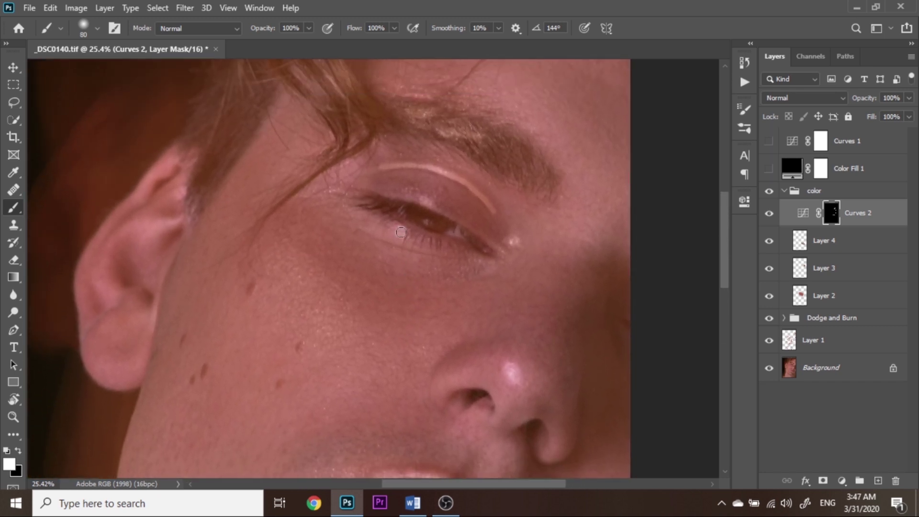
{"action": "scroll", "coordinate": [406, 231], "scroll_direction": "down", "scroll_amount": 2}
{"action": "scroll", "coordinate": [354, 250], "scroll_direction": "down", "scroll_amount": 2}
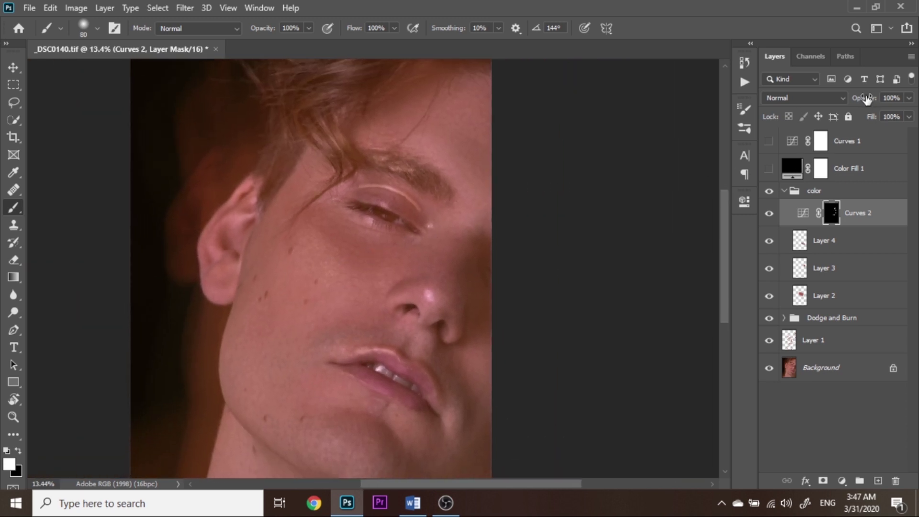
Step: Set Curves 2 to 32% opacity, toggling it off and on to compare
{"action": "left_click_drag", "start_coordinate": [867, 98], "coordinate": [844, 102]}
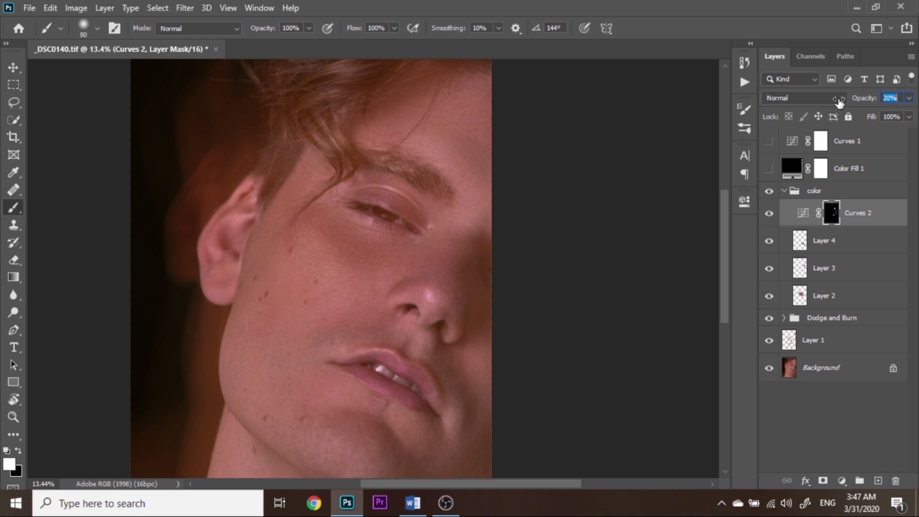
{"action": "left_click", "coordinate": [769, 214]}
{"action": "left_click_drag", "start_coordinate": [851, 107], "coordinate": [874, 103]}
{"action": "left_click", "coordinate": [767, 218]}
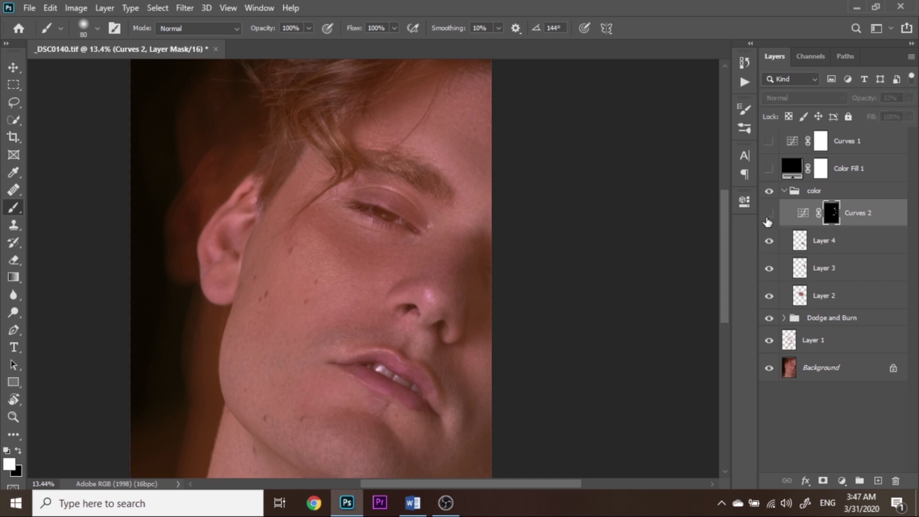
{"action": "left_click", "coordinate": [767, 217]}
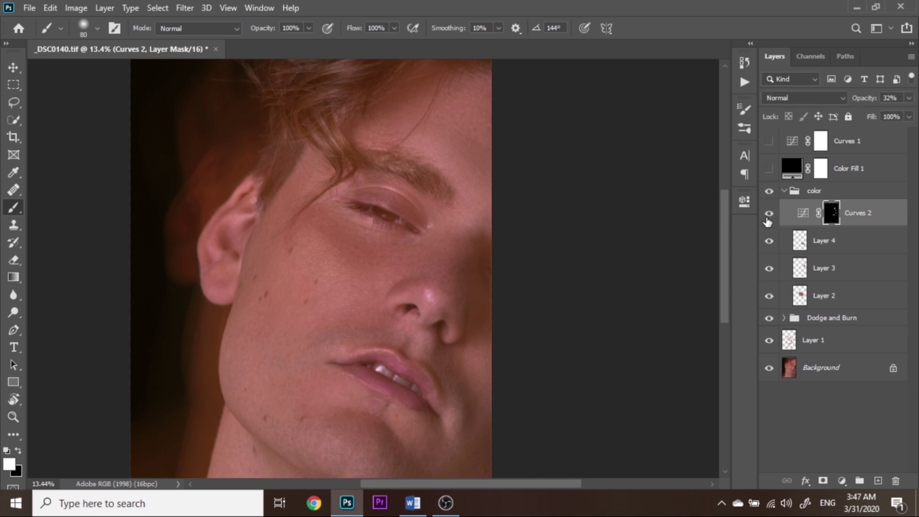
{"action": "left_click", "coordinate": [844, 481]}
Step: Add Curves 3 with a slight midtone darkening and its mask inverted to hide it
{"action": "left_click", "coordinate": [824, 307]}
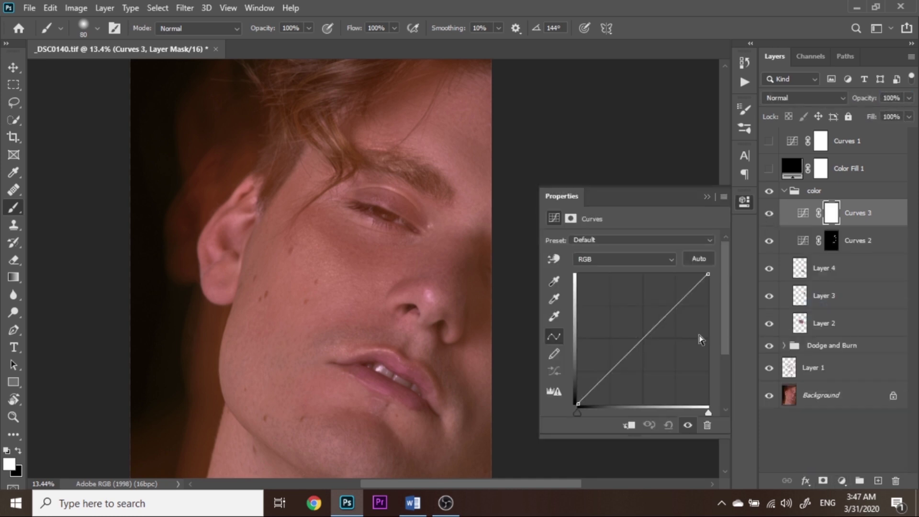
{"action": "left_click_drag", "start_coordinate": [649, 335], "coordinate": [651, 339]}
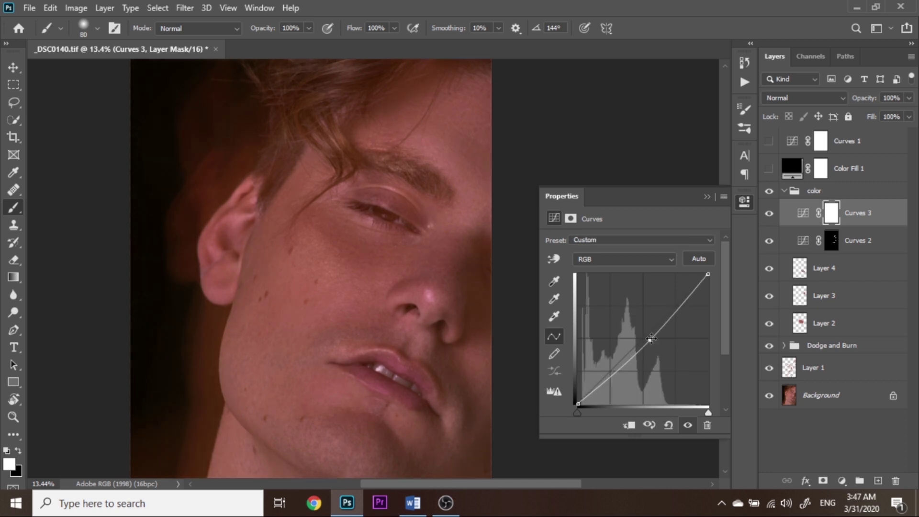
{"action": "key", "text": "ctrl+i"}
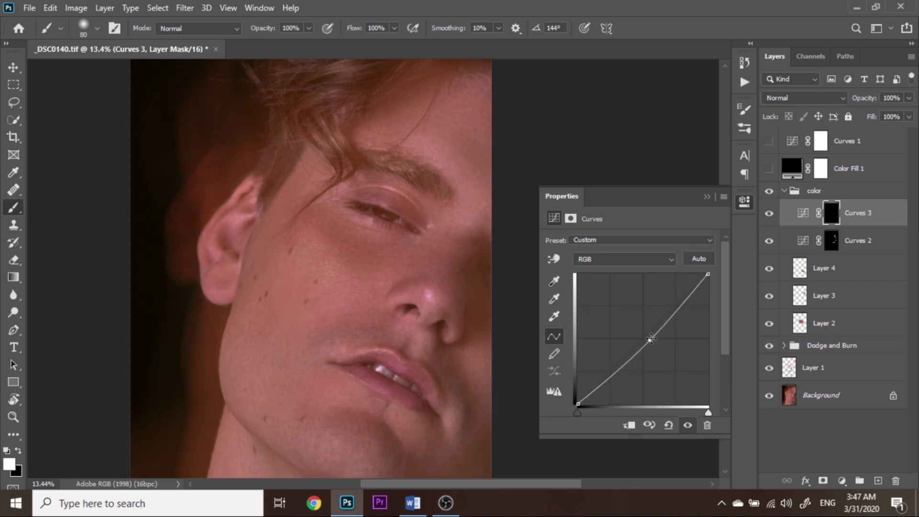
{"action": "mouse_move", "coordinate": [425, 191]}
{"action": "left_mouse_down"}
{"action": "mouse_move", "coordinate": [384, 220]}
{"action": "mouse_move", "coordinate": [417, 289]}
{"action": "left_mouse_up"}
{"action": "key", "text": "r"}
{"action": "key", "text": "b"}
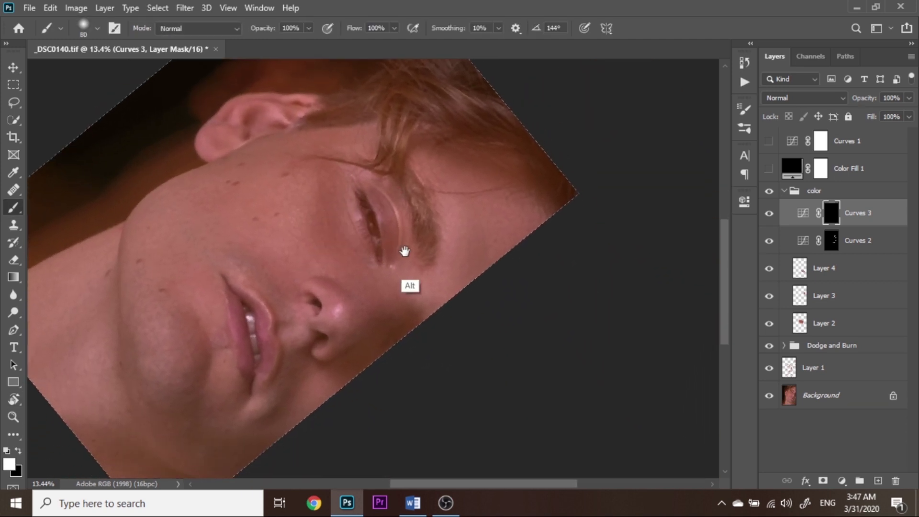
Step: Paint the darkening back in along the eyelid, varying the brush between 36 and 102 px
{"action": "scroll", "coordinate": [431, 258], "scroll_direction": "up", "scroll_amount": 3}
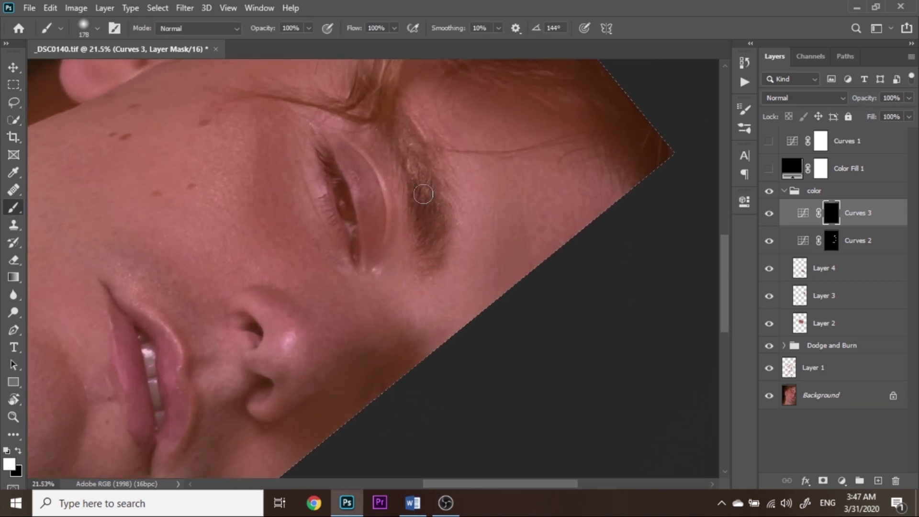
{"action": "left_click_drag", "start_coordinate": [426, 240], "coordinate": [397, 107]}
{"action": "left_click_drag", "start_coordinate": [419, 212], "coordinate": [436, 221]}
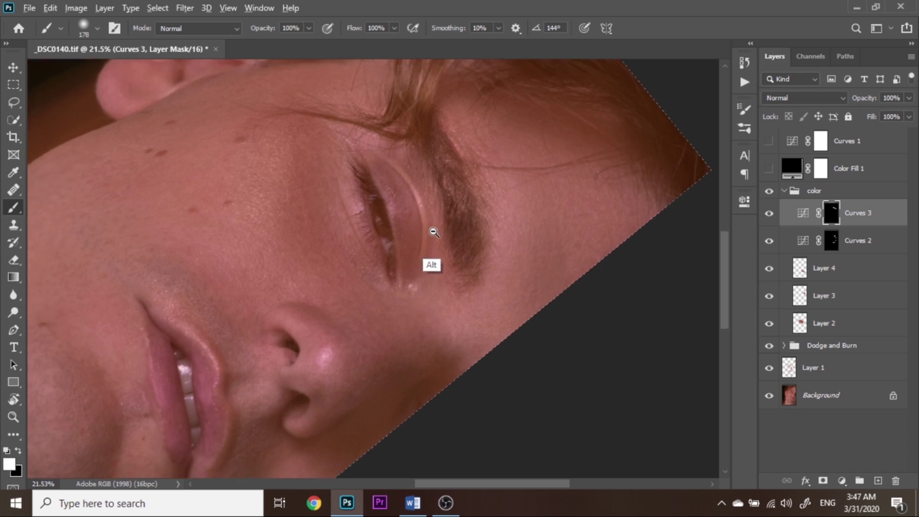
{"action": "scroll", "coordinate": [431, 230], "scroll_direction": "up", "scroll_amount": 1}
{"action": "right_click", "coordinate": [415, 270], "text": "alt"}
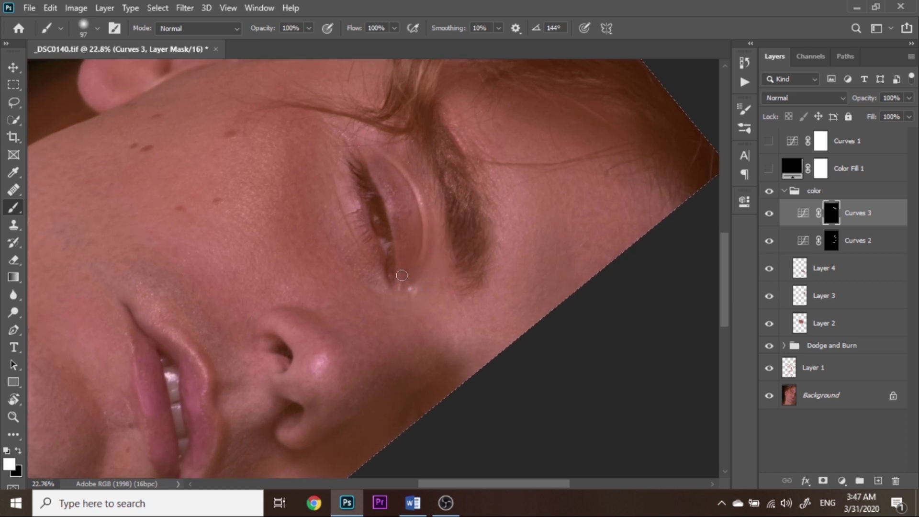
{"action": "left_click_drag", "start_coordinate": [384, 208], "coordinate": [415, 229]}
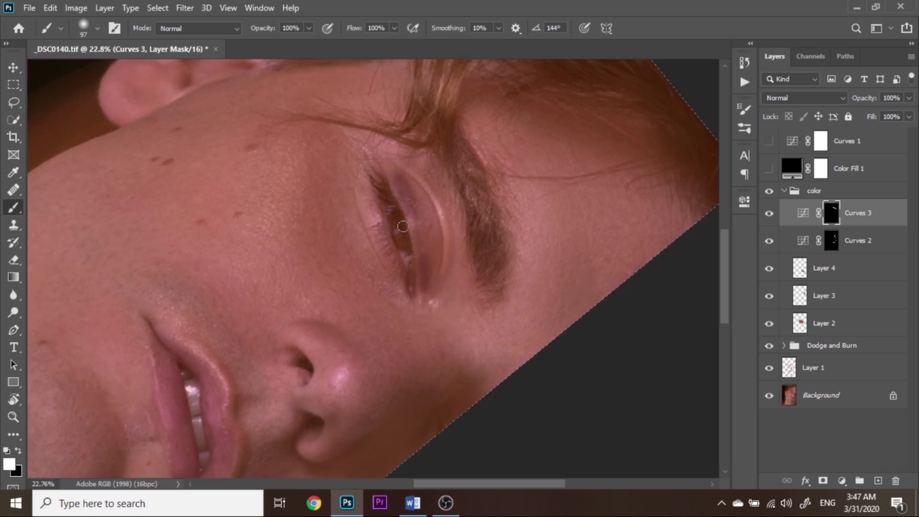
{"action": "right_click", "coordinate": [400, 211], "text": "alt"}
{"action": "mouse_move", "coordinate": [417, 299]}
{"action": "left_mouse_down"}
{"action": "mouse_move", "coordinate": [436, 231]}
{"action": "mouse_move", "coordinate": [460, 220]}
{"action": "left_mouse_up"}
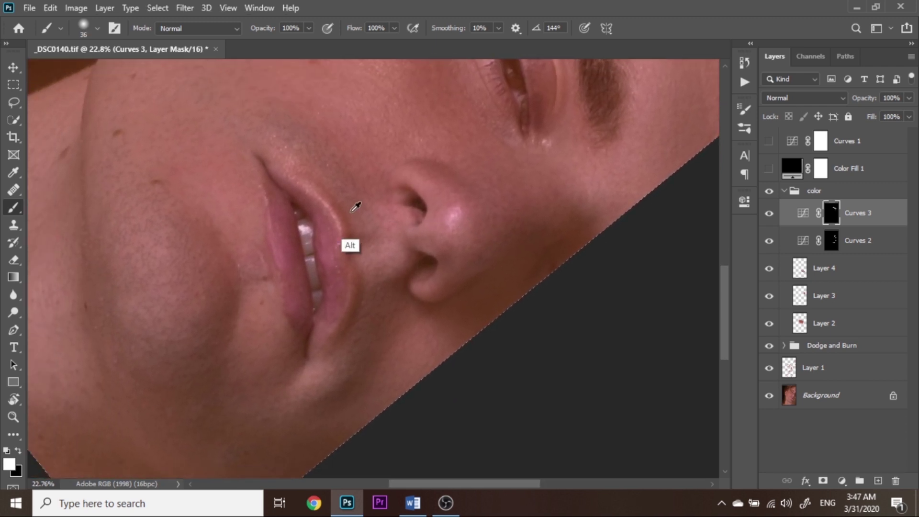
{"action": "right_click", "coordinate": [343, 211], "text": "alt"}
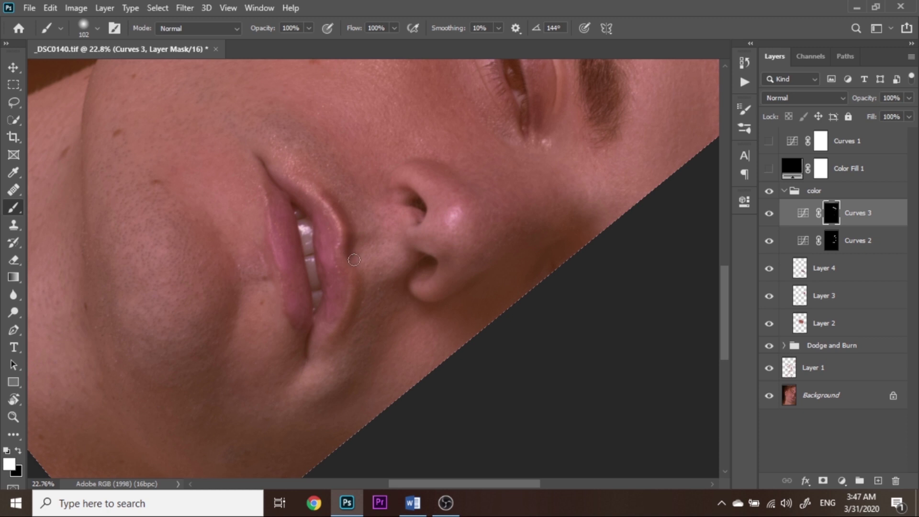
{"action": "mouse_move", "coordinate": [369, 211]}
{"action": "left_mouse_down"}
{"action": "mouse_move", "coordinate": [386, 223]}
{"action": "mouse_move", "coordinate": [416, 292]}
{"action": "left_mouse_up"}
{"action": "scroll", "coordinate": [416, 292], "scroll_direction": "down", "scroll_amount": 3}
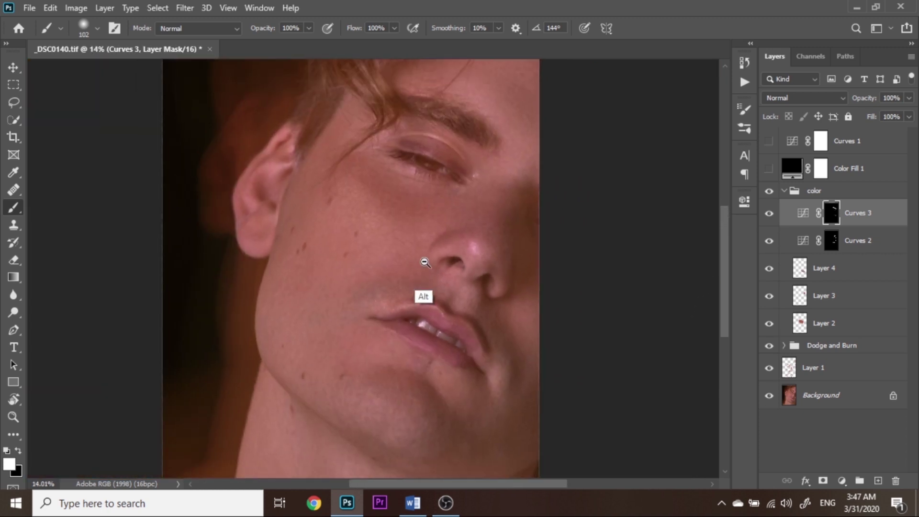
Step: Fit the image on screen, set Curves 3 to 14% opacity, and compare it and the color group on and off
{"action": "right_click", "coordinate": [406, 284]}
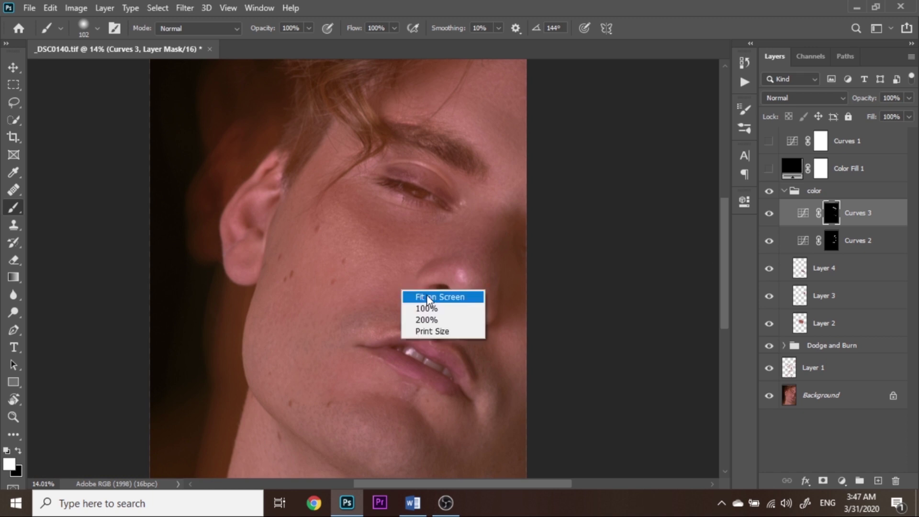
{"action": "left_click", "coordinate": [431, 294]}
{"action": "left_click_drag", "start_coordinate": [864, 98], "coordinate": [835, 103]}
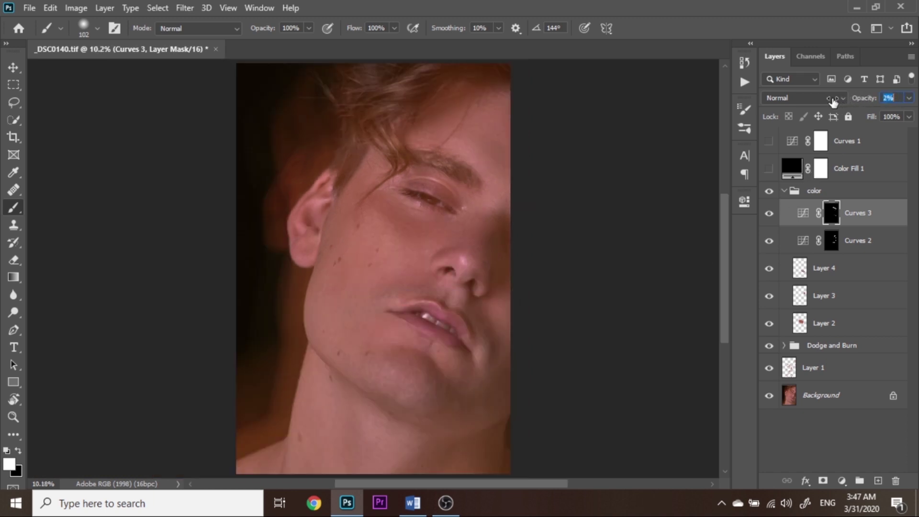
{"action": "left_click", "coordinate": [772, 214]}
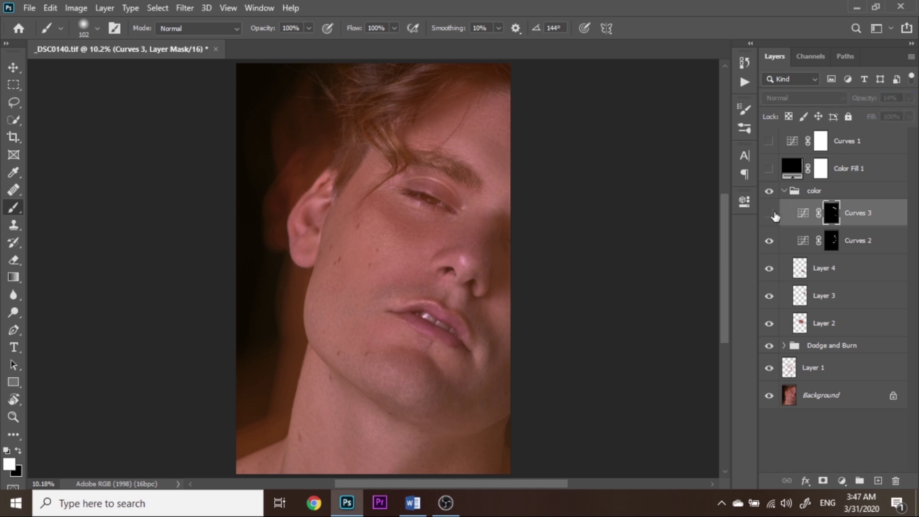
{"action": "left_click", "coordinate": [775, 216]}
{"action": "left_click", "coordinate": [775, 214]}
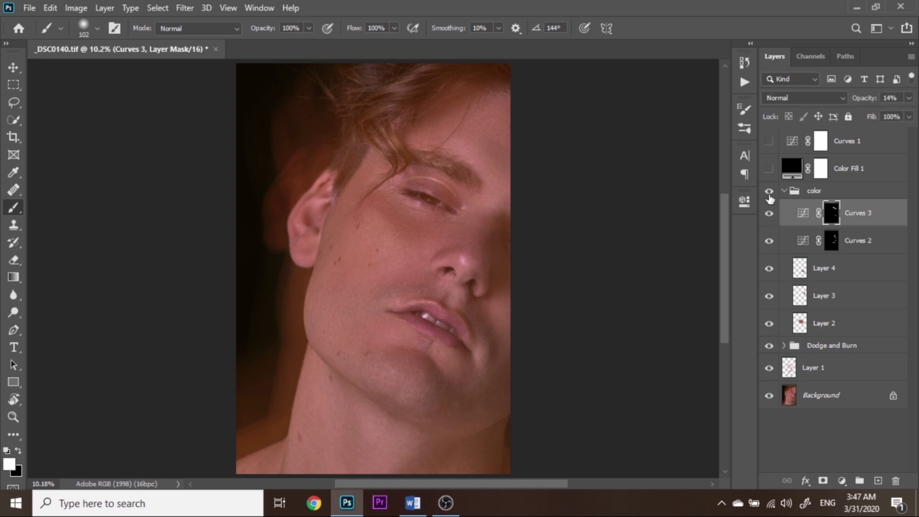
{"action": "left_click", "coordinate": [771, 191]}
{"action": "left_click", "coordinate": [770, 192]}
{"action": "left_click", "coordinate": [770, 192]}
{"action": "left_click", "coordinate": [771, 192]}
{"action": "left_click", "coordinate": [745, 83]}
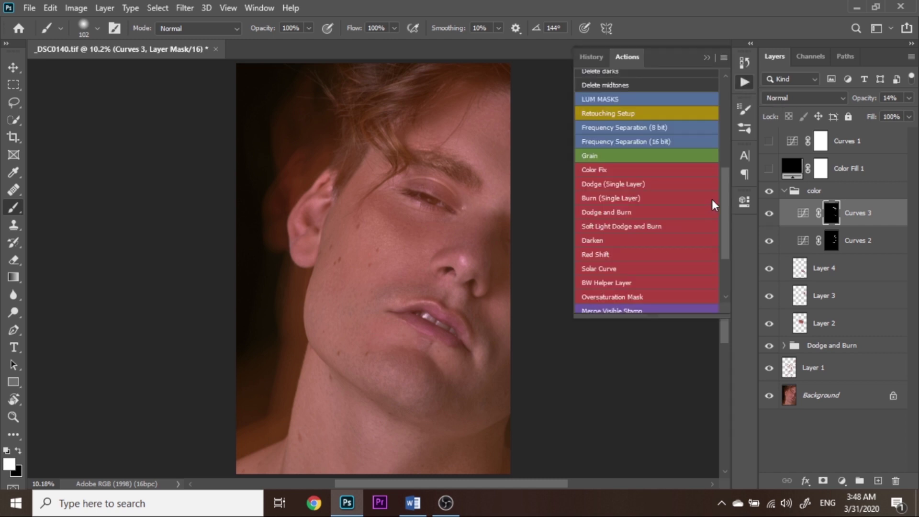
{"action": "left_click_drag", "start_coordinate": [726, 196], "coordinate": [729, 150]}
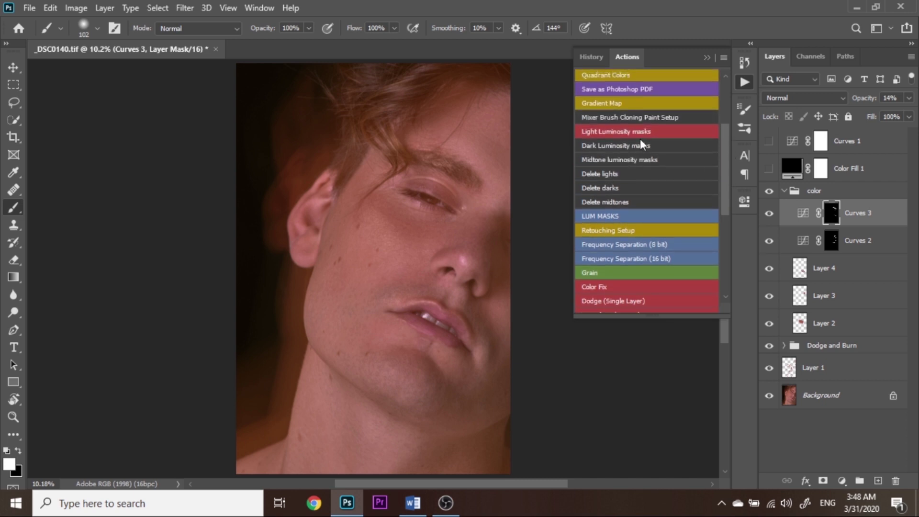
{"action": "left_click", "coordinate": [616, 145]}
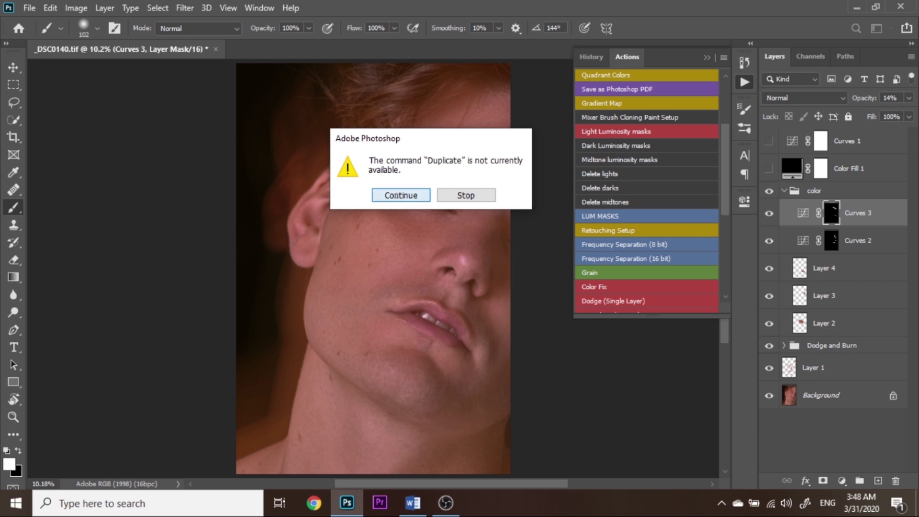
{"action": "key", "text": "Return"}
{"action": "left_click", "coordinate": [611, 158]}
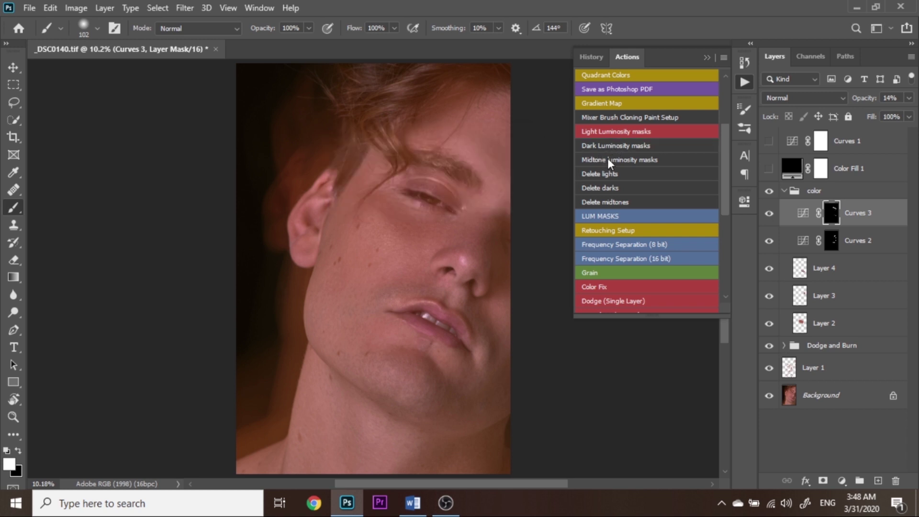
{"action": "left_click", "coordinate": [706, 58]}
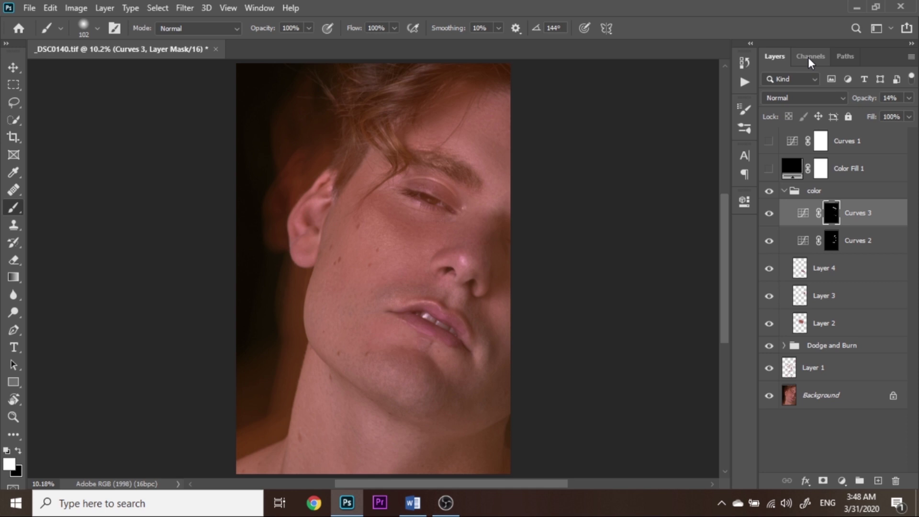
Step: Load the Light2 channel as a selection and add the Curves 4 adjustment layer
{"action": "left_click", "coordinate": [810, 57]}
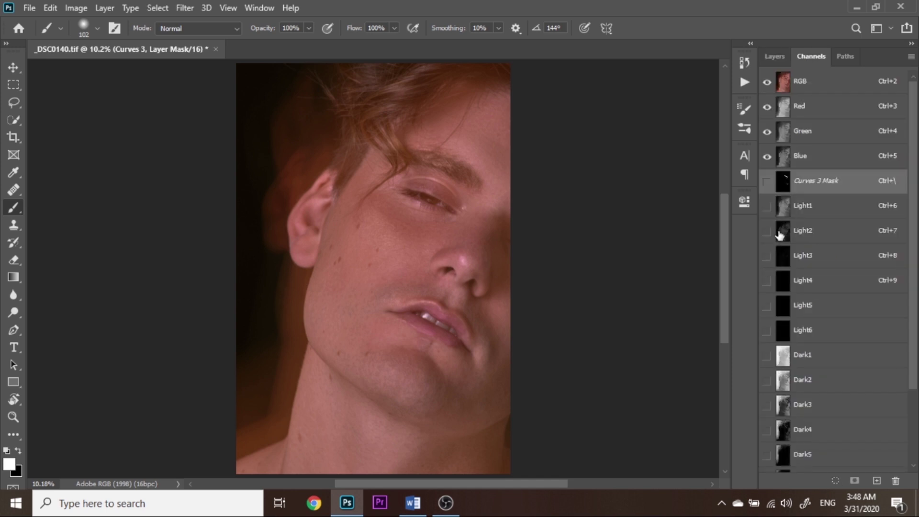
{"action": "left_click", "coordinate": [788, 239]}
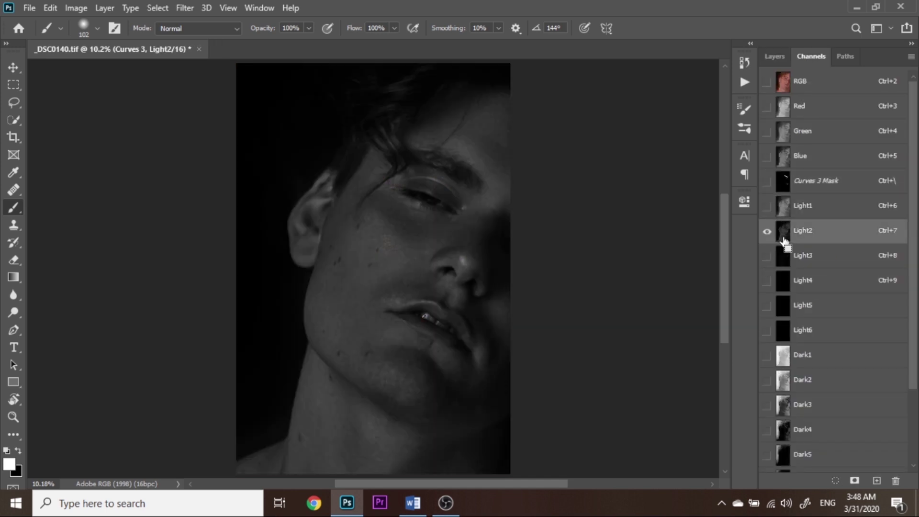
{"action": "left_click", "coordinate": [777, 56]}
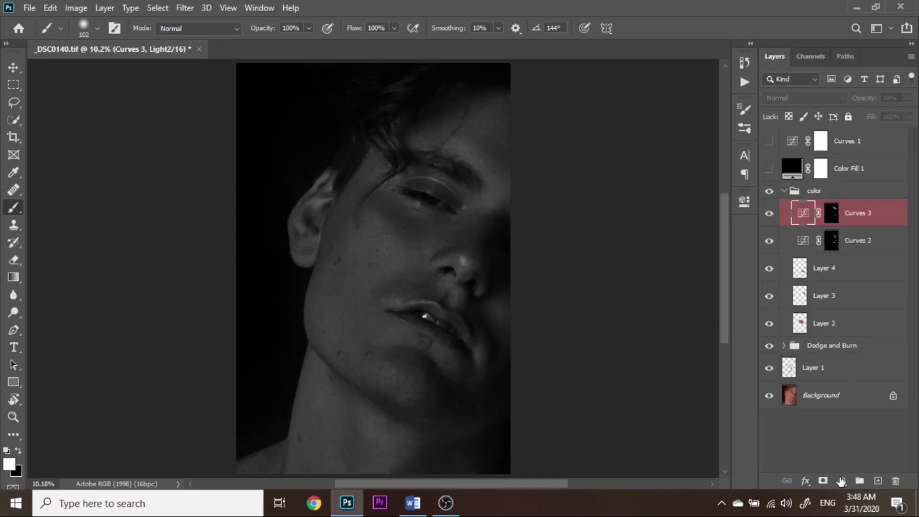
{"action": "left_click", "coordinate": [841, 480]}
{"action": "left_click", "coordinate": [832, 301]}
Step: Brighten the Curves 4 mask with Levels so more skin is affected
{"action": "left_click", "coordinate": [832, 220], "text": "alt+shift"}
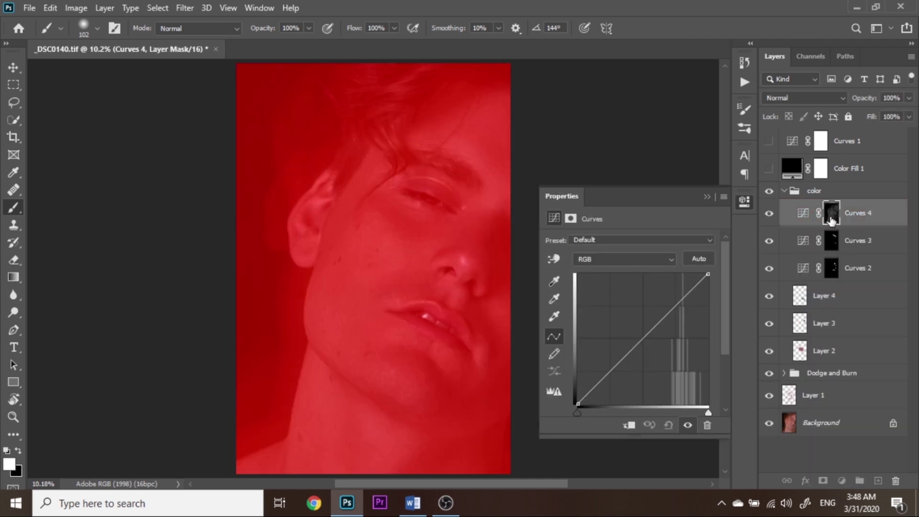
{"action": "left_click", "coordinate": [832, 220], "text": "alt"}
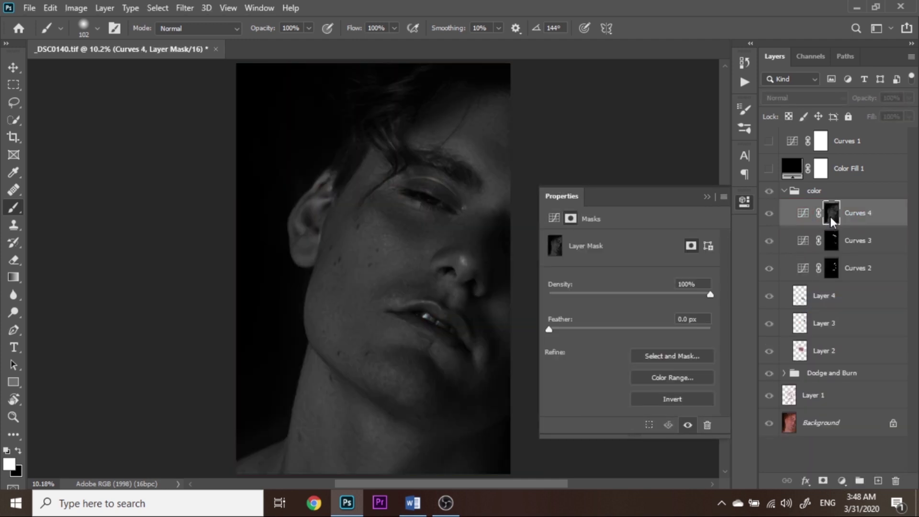
{"action": "key", "text": "ctrl+l"}
{"action": "mouse_move", "coordinate": [782, 278]}
{"action": "left_mouse_down"}
{"action": "mouse_move", "coordinate": [626, 282]}
{"action": "mouse_move", "coordinate": [637, 284]}
{"action": "left_mouse_up"}
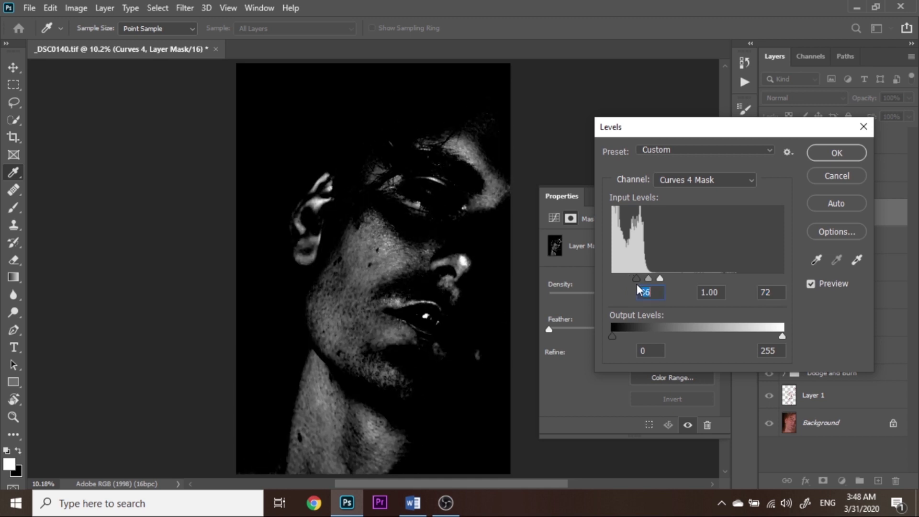
{"action": "left_click", "coordinate": [835, 158]}
{"action": "left_click", "coordinate": [718, 192]}
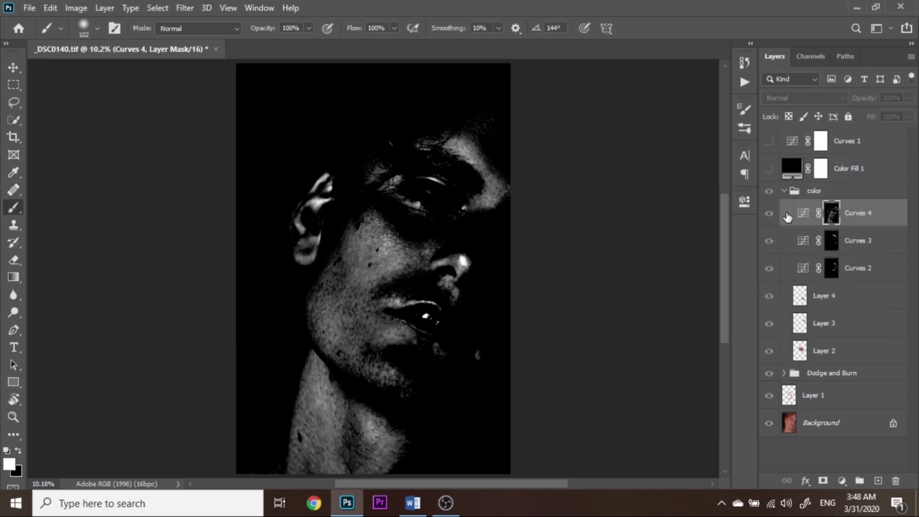
Step: Raise the midtones of the Green and Blue curves in Curves 4
{"action": "double_click", "coordinate": [803, 213]}
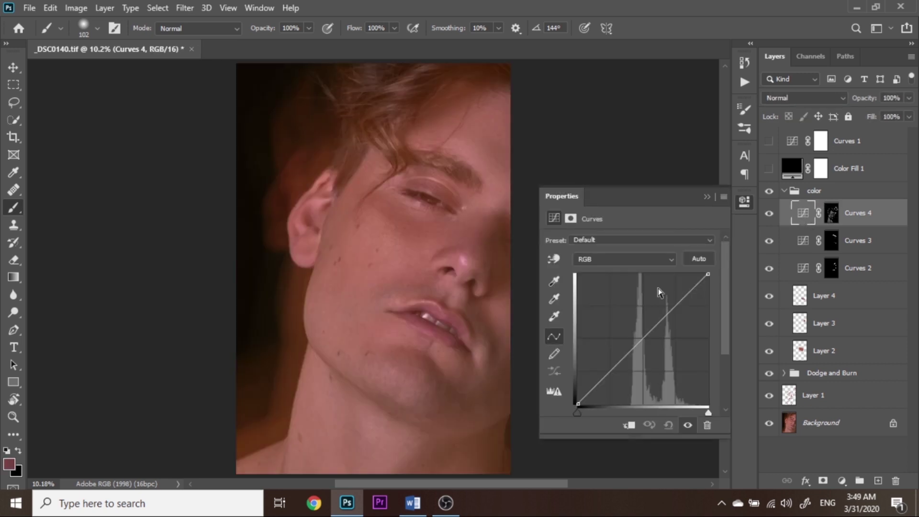
{"action": "left_click", "coordinate": [593, 263]}
{"action": "left_click", "coordinate": [596, 300]}
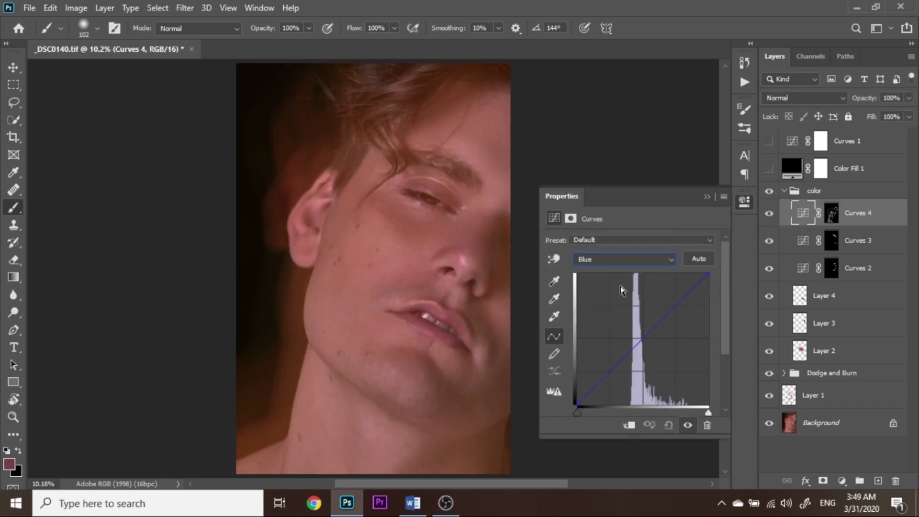
{"action": "left_click", "coordinate": [622, 259]}
{"action": "left_click", "coordinate": [599, 286]}
{"action": "left_click_drag", "start_coordinate": [646, 336], "coordinate": [646, 327]}
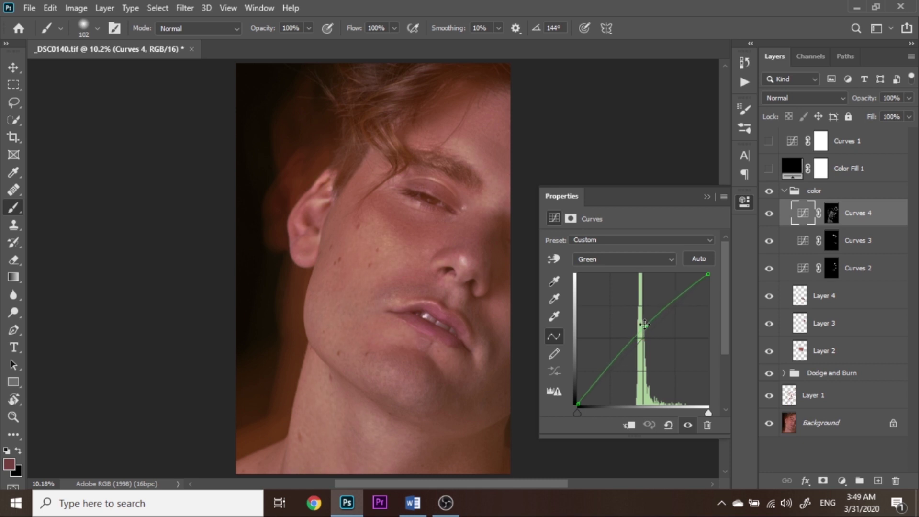
{"action": "left_click", "coordinate": [622, 259]}
{"action": "left_click", "coordinate": [596, 301]}
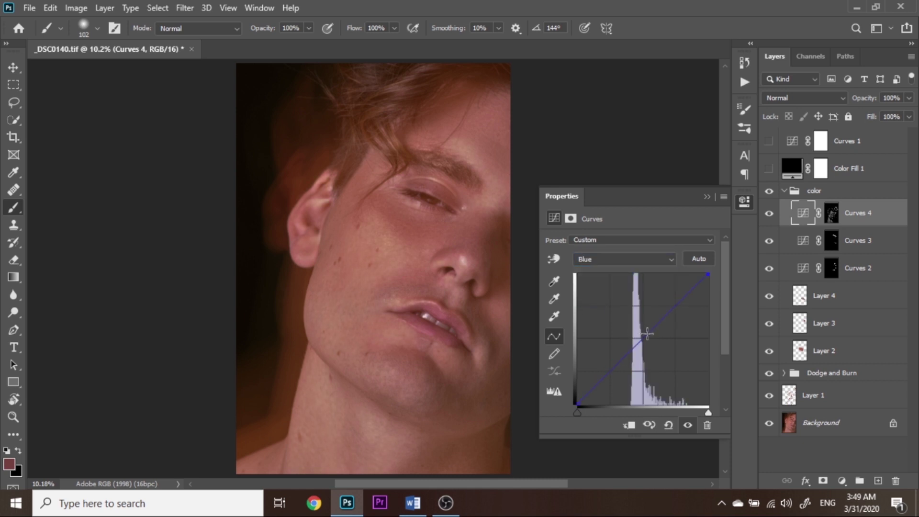
{"action": "left_click_drag", "start_coordinate": [642, 339], "coordinate": [640, 330]}
Step: Lift the combined RGB curve's midtones and compare the result
{"action": "left_click", "coordinate": [597, 261]}
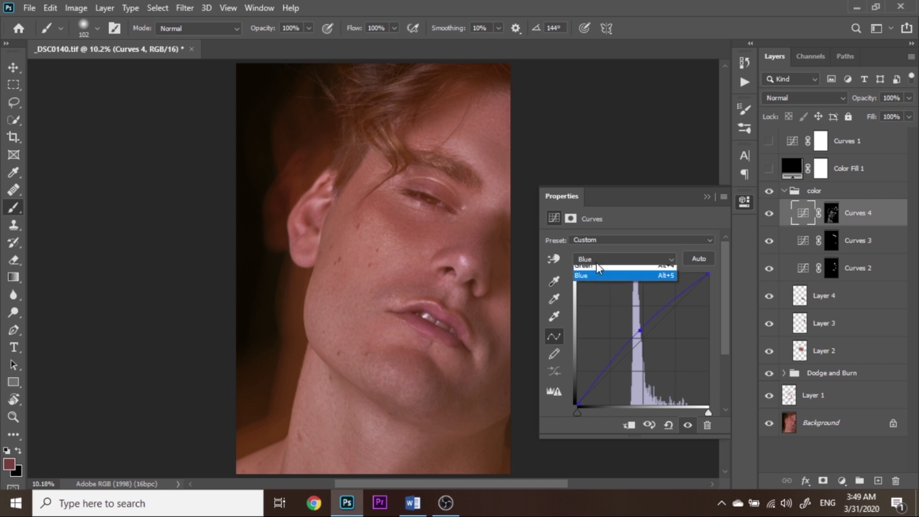
{"action": "left_click", "coordinate": [594, 269]}
{"action": "left_click_drag", "start_coordinate": [646, 337], "coordinate": [641, 333]}
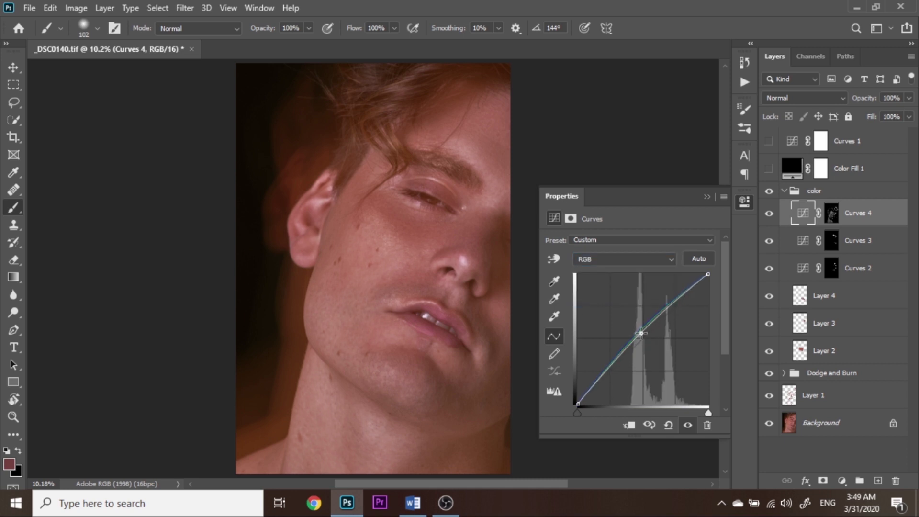
{"action": "left_click", "coordinate": [769, 212]}
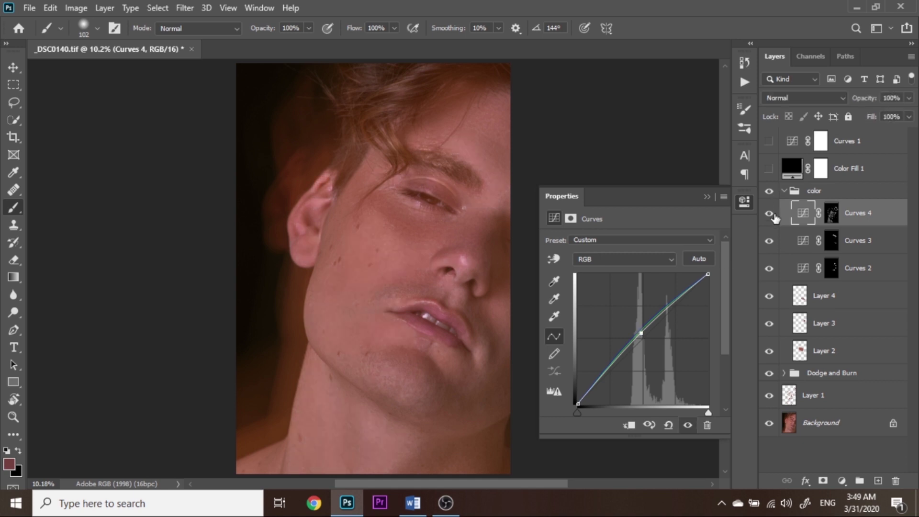
{"action": "left_click", "coordinate": [706, 197]}
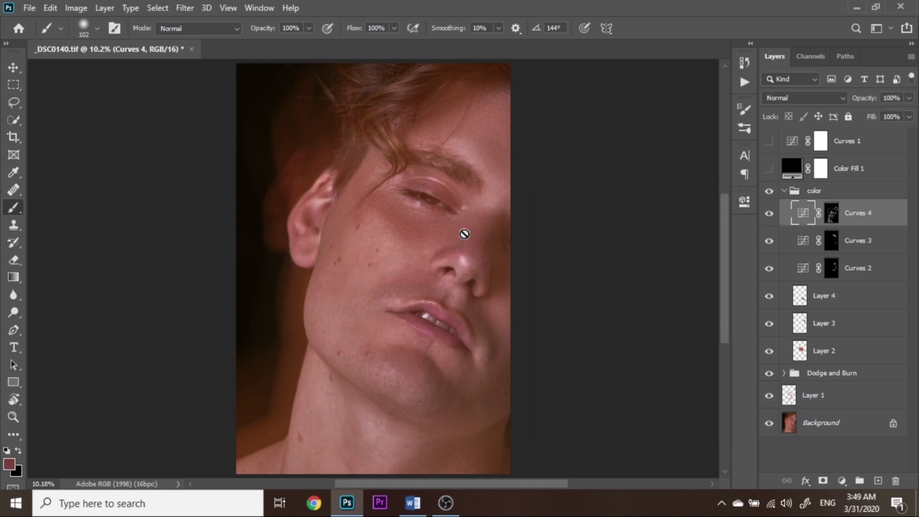
Step: Lower Curves 4 to 48% opacity and toggle it to compare
{"action": "scroll", "coordinate": [461, 231], "scroll_direction": "down", "scroll_amount": 1}
{"action": "left_click_drag", "start_coordinate": [866, 99], "coordinate": [849, 102]}
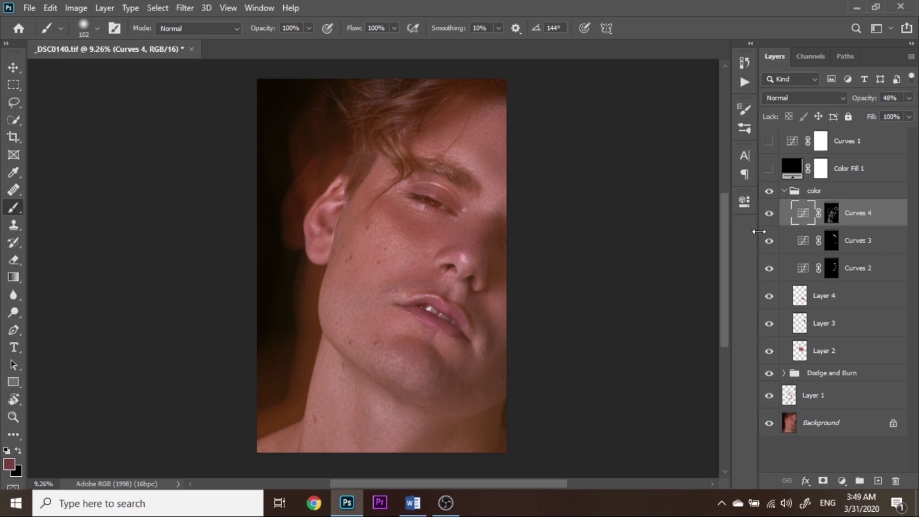
{"action": "left_click", "coordinate": [770, 213]}
{"action": "left_click", "coordinate": [770, 217]}
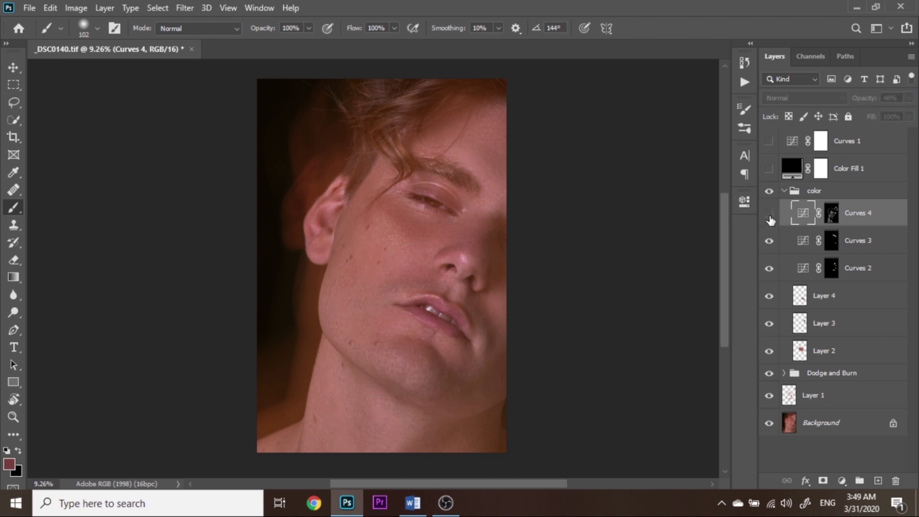
{"action": "left_click", "coordinate": [770, 216]}
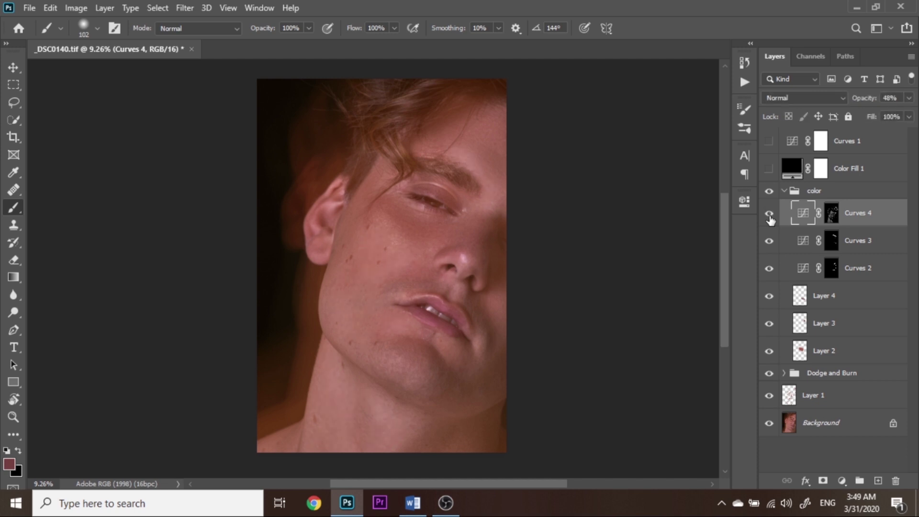
{"action": "left_click", "coordinate": [770, 217]}
Step: Compare the Dark2, Dark3 and Dark4 channels and load Dark3 as a selection
{"action": "left_click", "coordinate": [807, 60]}
{"action": "scroll", "coordinate": [810, 311], "scroll_direction": "down", "scroll_amount": 1}
{"action": "scroll", "coordinate": [795, 326], "scroll_direction": "down", "scroll_amount": 2}
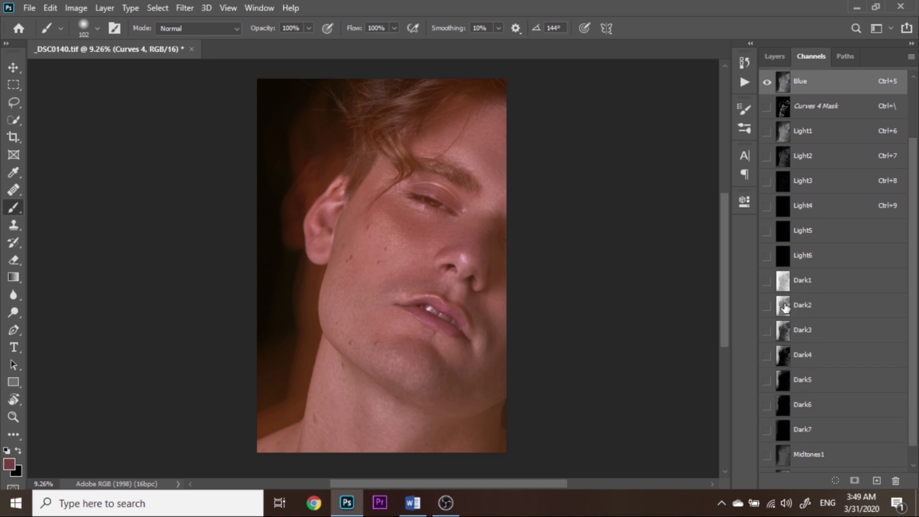
{"action": "left_click", "coordinate": [785, 308]}
{"action": "left_click", "coordinate": [784, 338]}
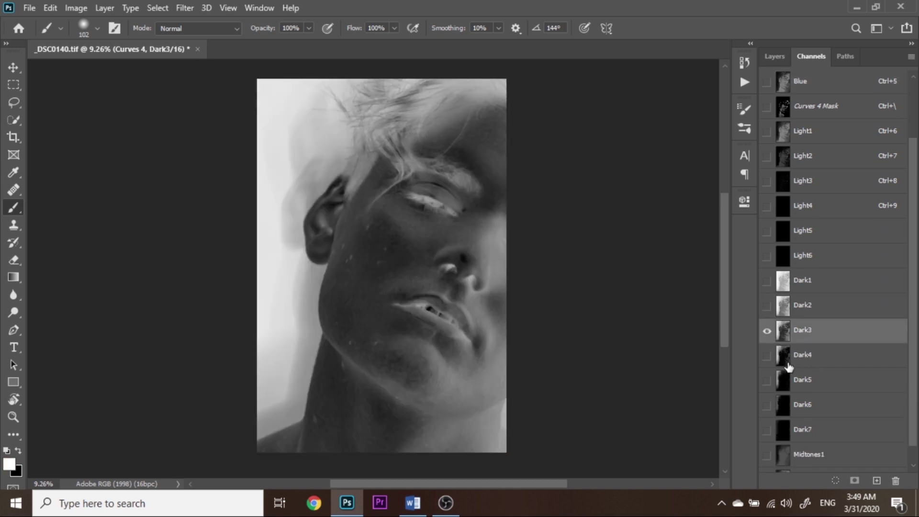
{"action": "left_click", "coordinate": [787, 363]}
{"action": "left_click", "coordinate": [784, 339]}
{"action": "left_click", "coordinate": [784, 335], "text": "ctrl"}
Step: Add Curves 5 masked by the Dark3 selection and preview its mask
{"action": "left_click", "coordinate": [775, 56]}
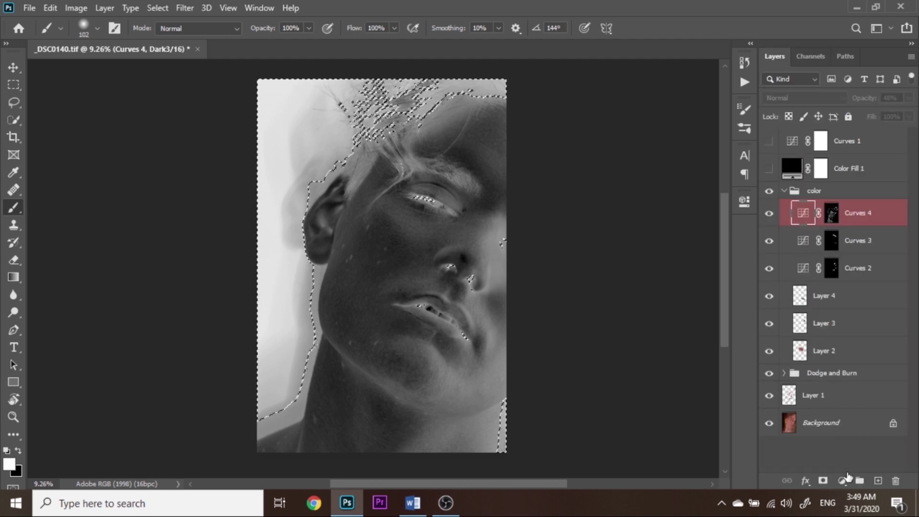
{"action": "left_click", "coordinate": [842, 480]}
{"action": "left_click", "coordinate": [834, 308]}
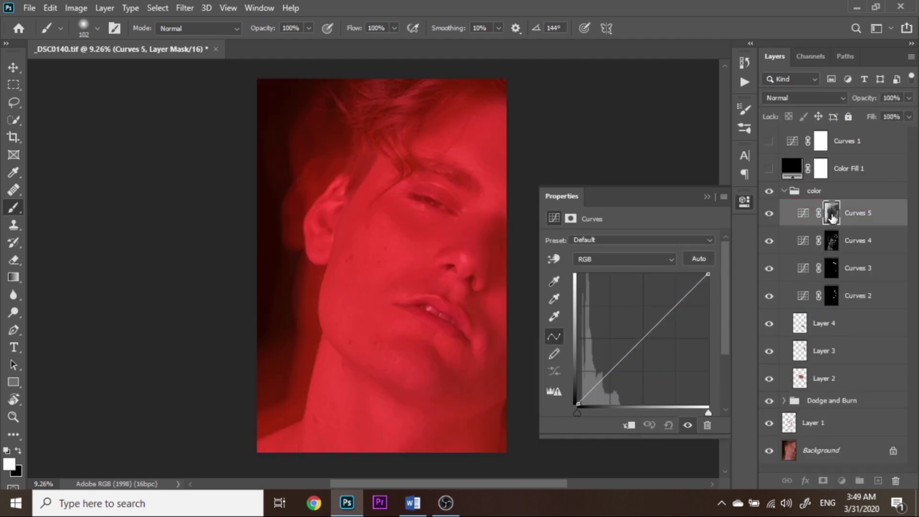
{"action": "left_click", "coordinate": [832, 214]}
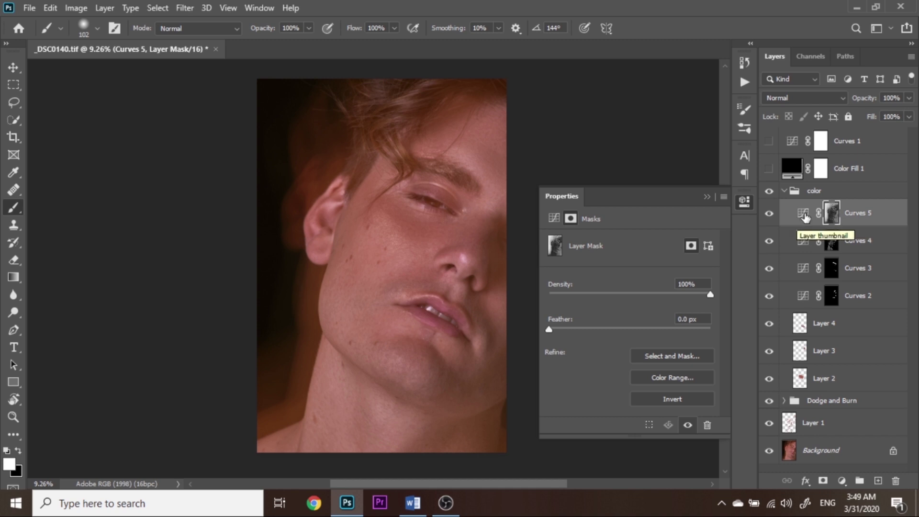
Step: Move the Curves 5 black point in to deepen shadows and lift the Red curve's black end
{"action": "left_click", "coordinate": [804, 218]}
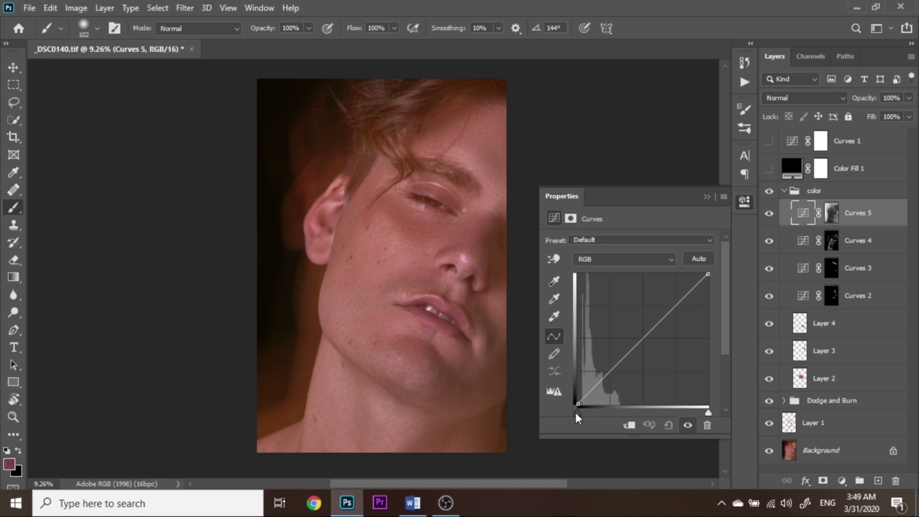
{"action": "left_click_drag", "start_coordinate": [576, 413], "coordinate": [573, 415]}
{"action": "left_click_drag", "start_coordinate": [578, 416], "coordinate": [582, 418]}
{"action": "left_click", "coordinate": [598, 259]}
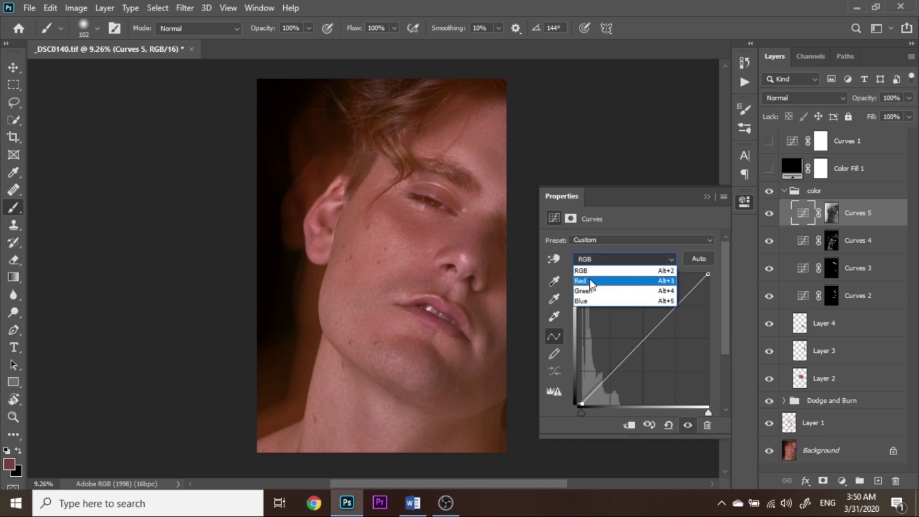
{"action": "left_click", "coordinate": [592, 281]}
{"action": "left_click_drag", "start_coordinate": [578, 406], "coordinate": [569, 400]}
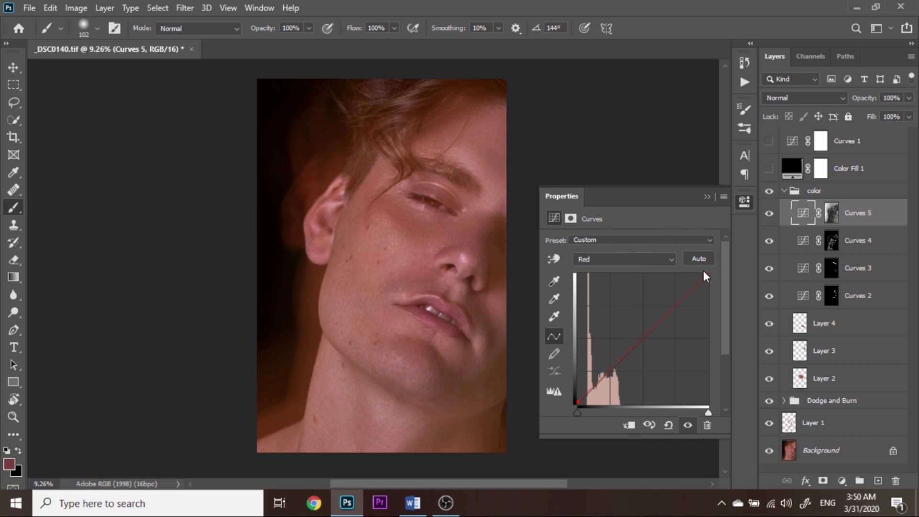
{"action": "left_click", "coordinate": [707, 196]}
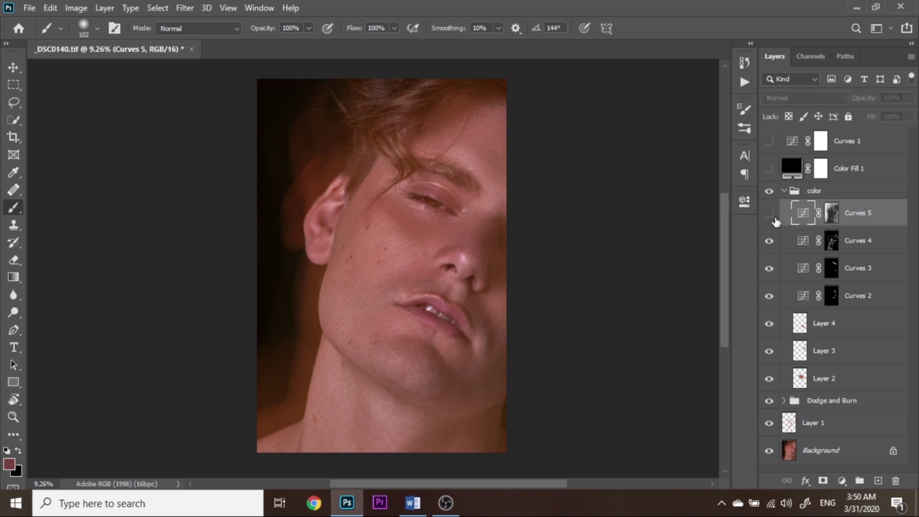
Step: Toggle Curves 5 and the color group off and on to compare
{"action": "left_click", "coordinate": [774, 217]}
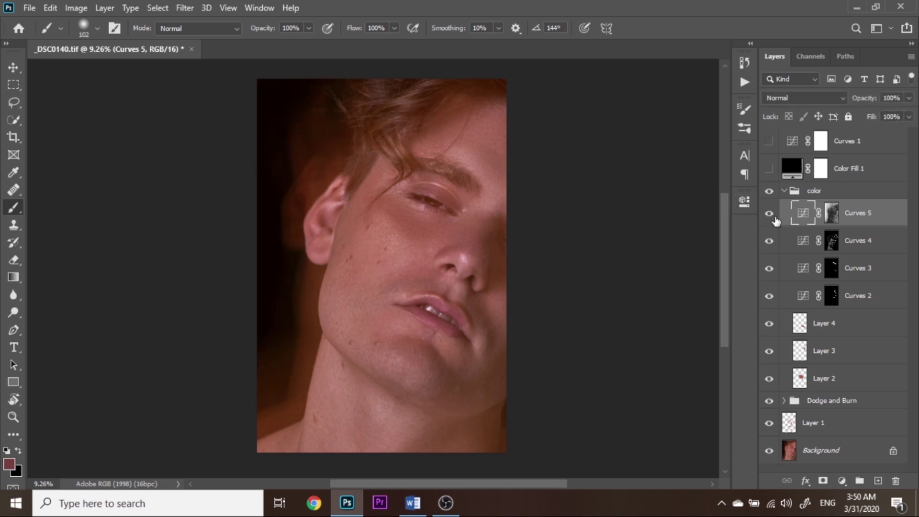
{"action": "left_click", "coordinate": [775, 218]}
{"action": "left_click", "coordinate": [769, 192]}
{"action": "left_click", "coordinate": [769, 193]}
{"action": "left_click", "coordinate": [769, 191]}
{"action": "left_click", "coordinate": [769, 192]}
Step: Add Curves 6 with a raised midtone curve and invert its mask to black
{"action": "left_click", "coordinate": [842, 481]}
{"action": "left_click", "coordinate": [833, 312]}
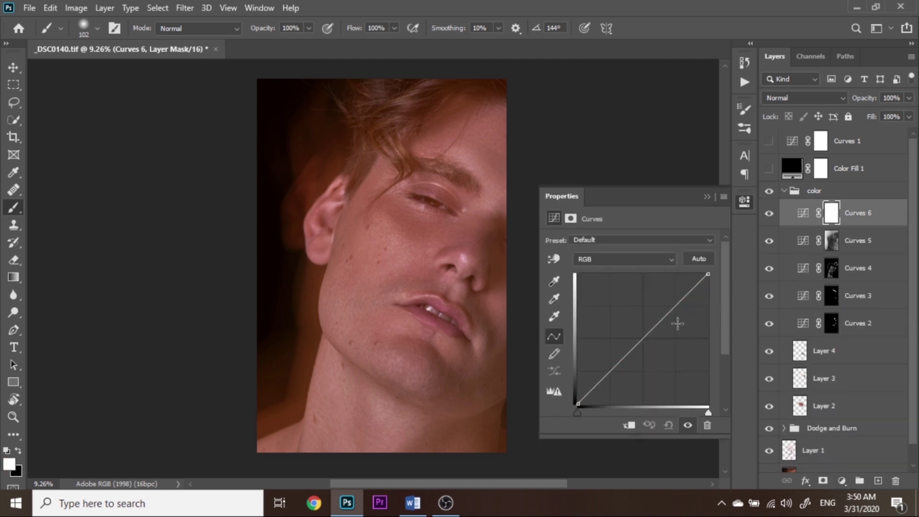
{"action": "left_click_drag", "start_coordinate": [644, 337], "coordinate": [645, 330]}
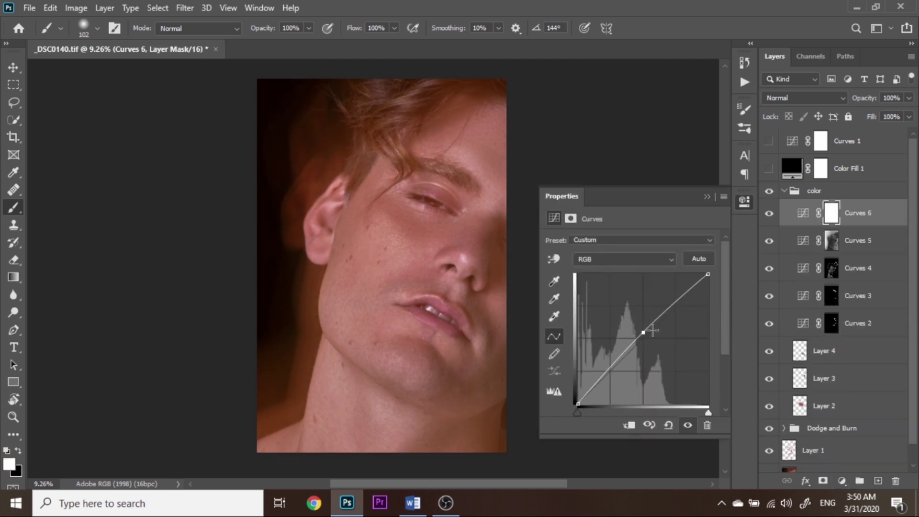
{"action": "key", "text": "ctrl+i"}
{"action": "left_click", "coordinate": [707, 196]}
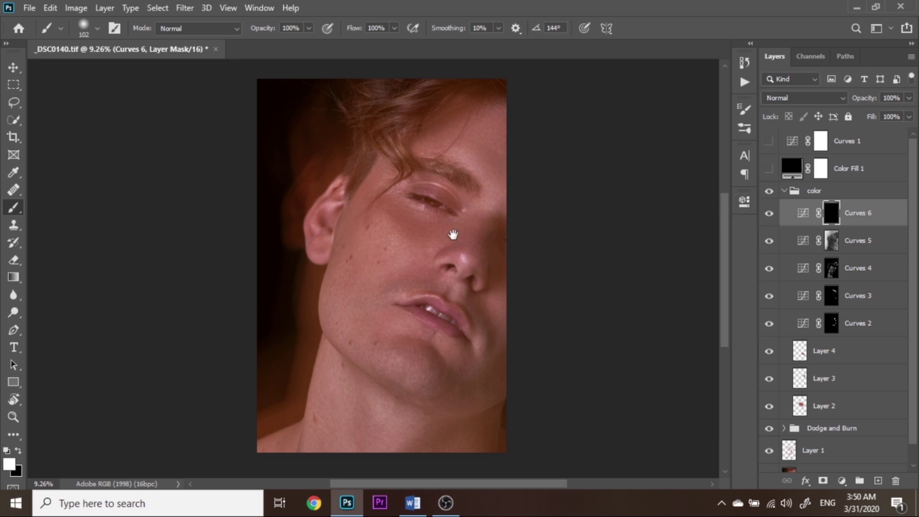
Step: Enlarge the brush to about 189 px, set Curves 6 to 54% opacity and compare
{"action": "scroll", "coordinate": [451, 230], "scroll_direction": "up", "scroll_amount": 3}
{"action": "left_click_drag", "start_coordinate": [403, 193], "coordinate": [378, 192]}
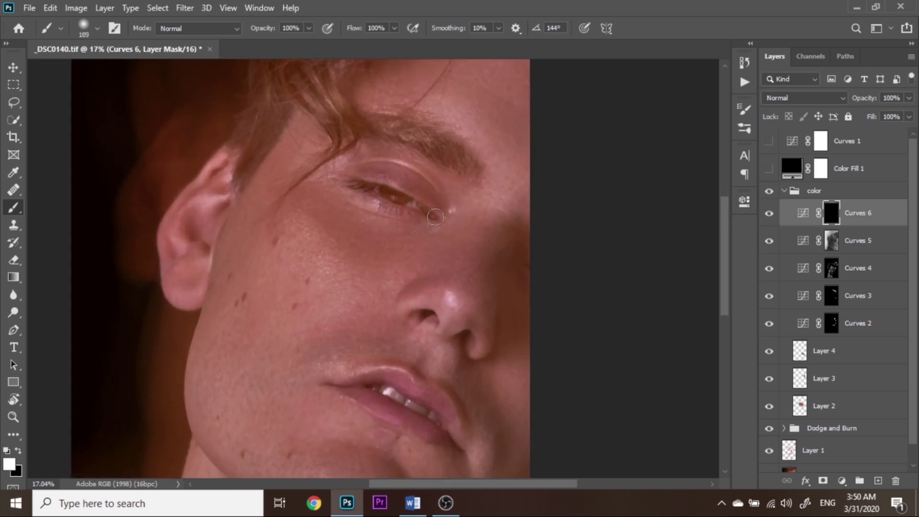
{"action": "scroll", "coordinate": [431, 228], "scroll_direction": "down", "scroll_amount": 3}
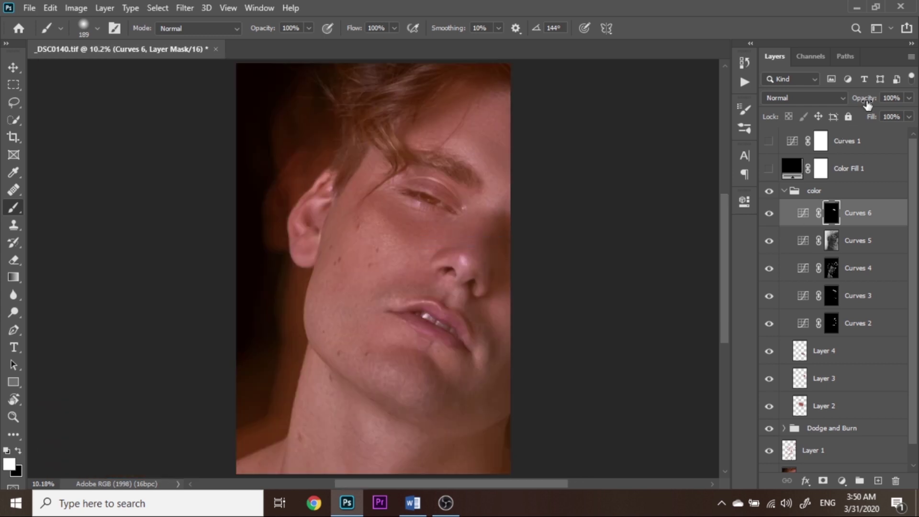
{"action": "left_click_drag", "start_coordinate": [867, 105], "coordinate": [851, 106]}
{"action": "left_click", "coordinate": [770, 213]}
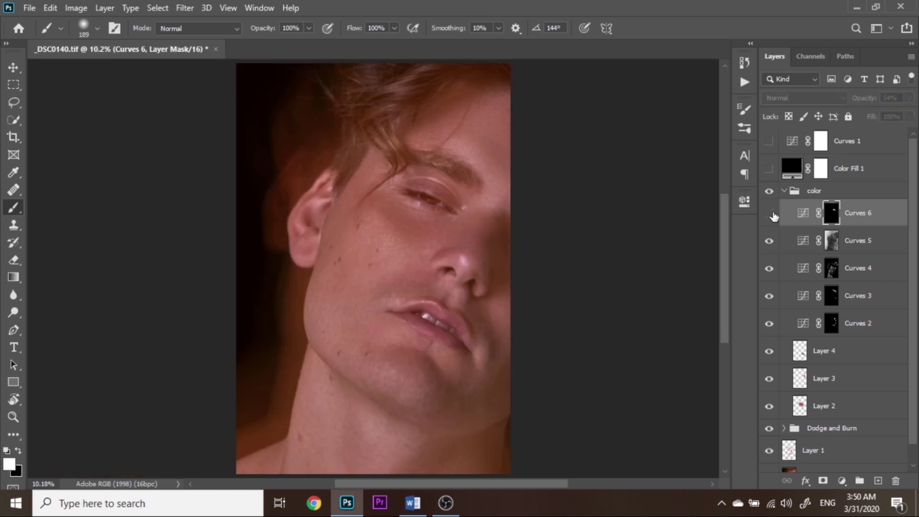
{"action": "left_click", "coordinate": [785, 191]}
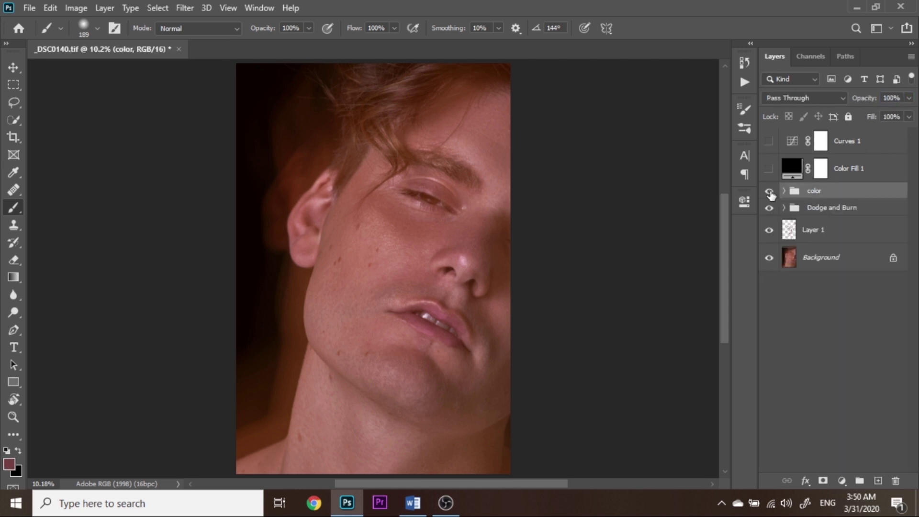
{"action": "left_click", "coordinate": [770, 190]}
{"action": "left_click", "coordinate": [770, 190]}
{"action": "key", "text": "alt"}
{"action": "left_click", "coordinate": [769, 259], "text": "alt"}
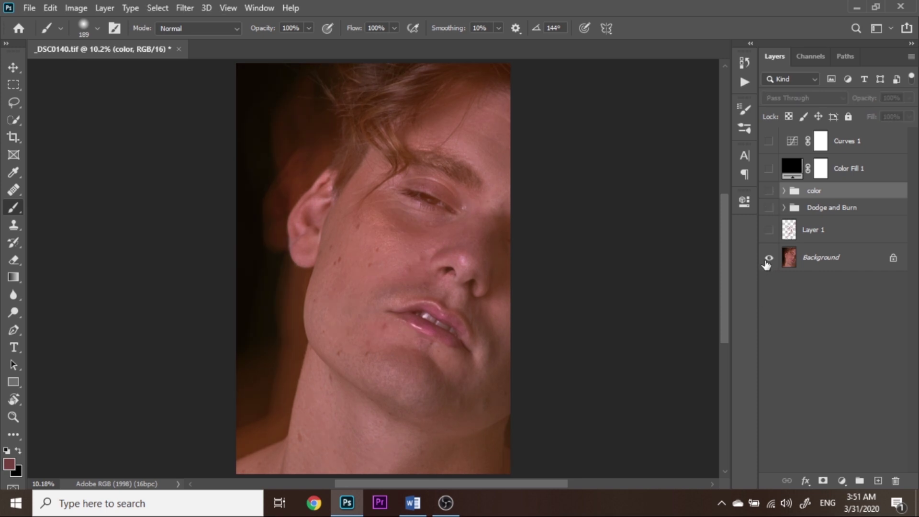
{"action": "left_click", "coordinate": [769, 259], "text": "alt"}
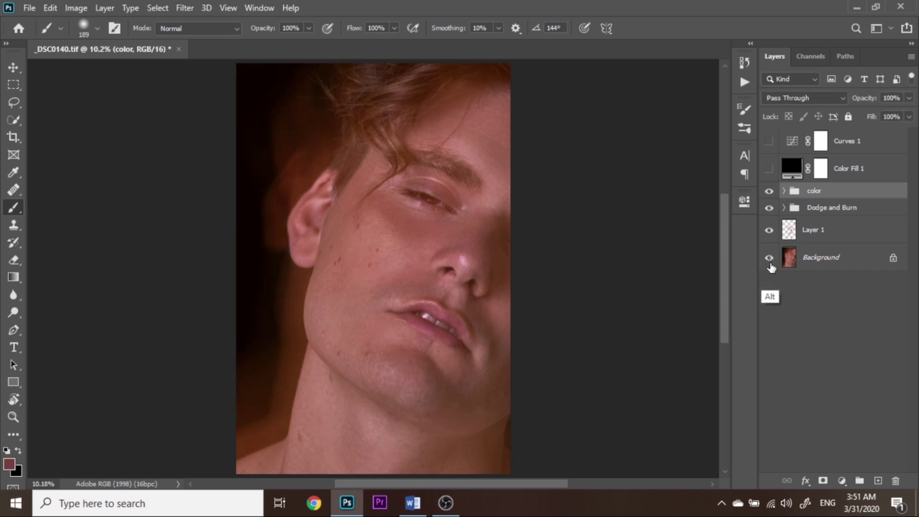
{"action": "left_click", "coordinate": [769, 258], "text": "alt"}
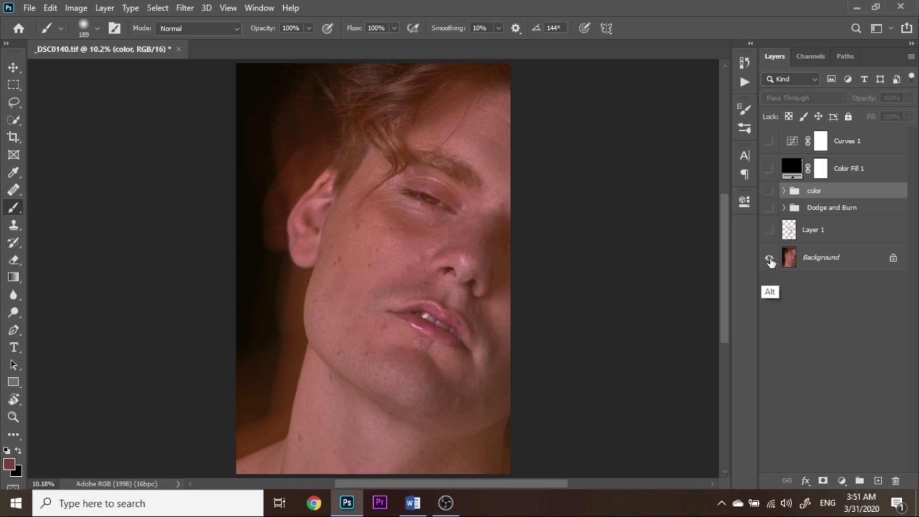
{"action": "left_click", "coordinate": [770, 259], "text": "alt"}
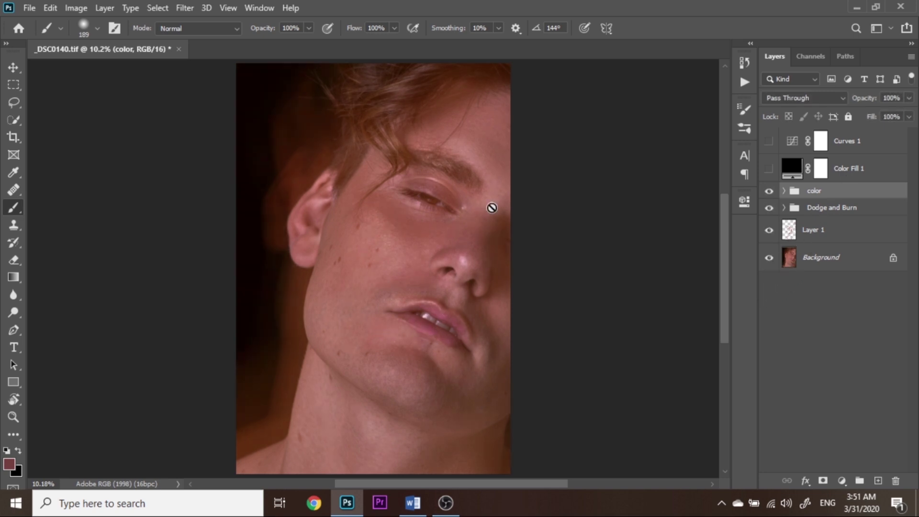
{"action": "left_click", "coordinate": [452, 235], "text": "alt"}
{"action": "right_click", "coordinate": [420, 250]}
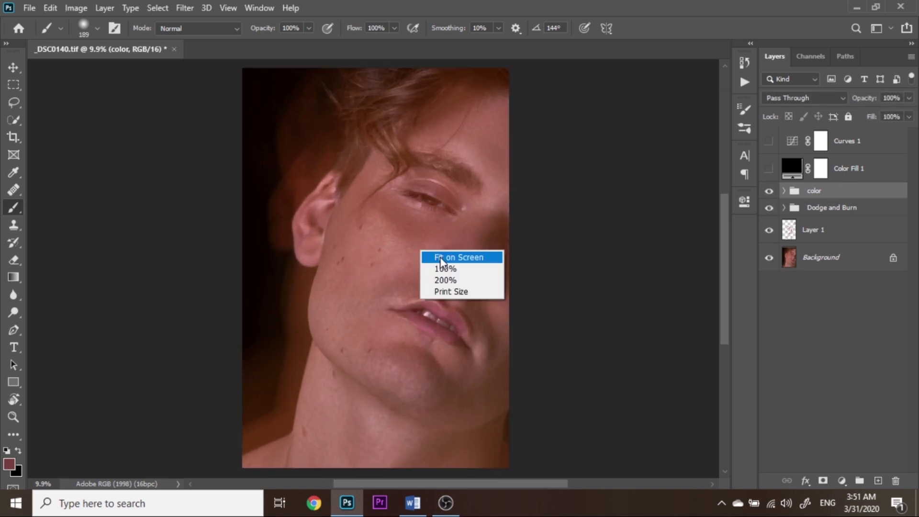
{"action": "left_click", "coordinate": [441, 254]}
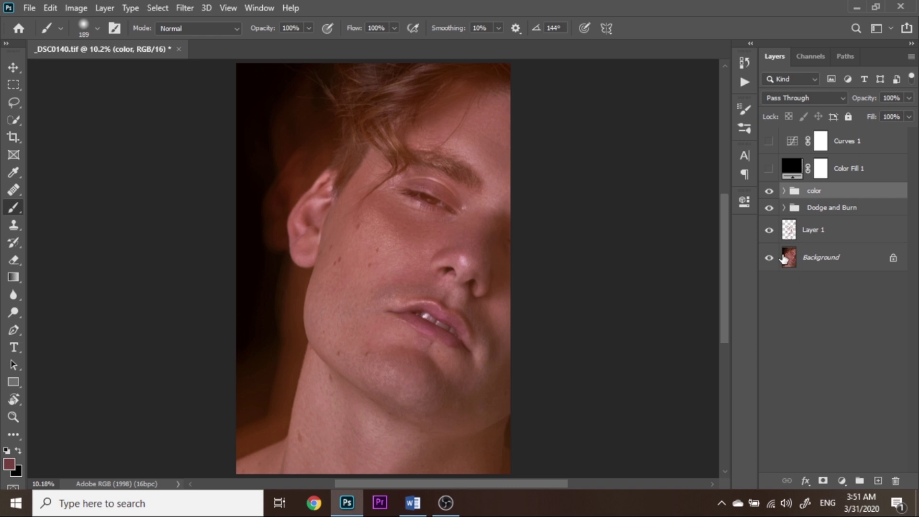
Step: Run the Hard Light layer action and invert the new layer's mask to white
{"action": "key", "text": "alt+F9"}
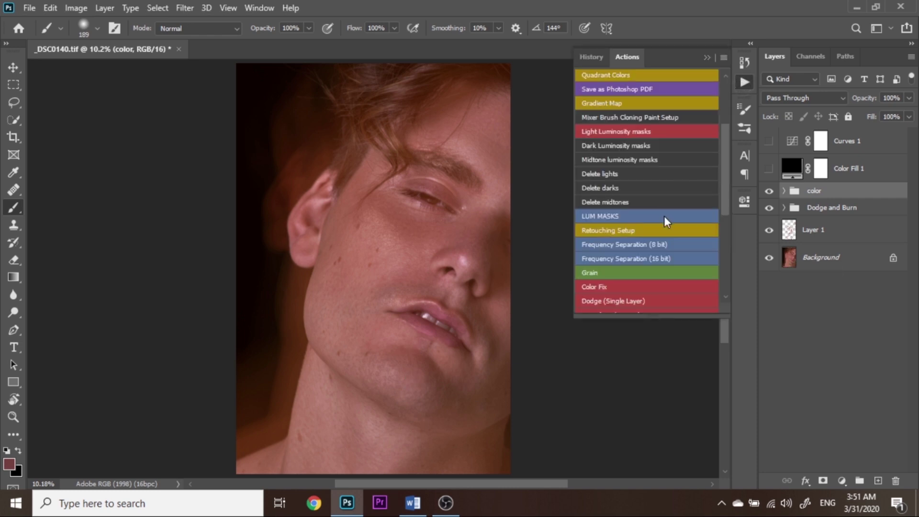
{"action": "left_click_drag", "start_coordinate": [724, 180], "coordinate": [726, 263]}
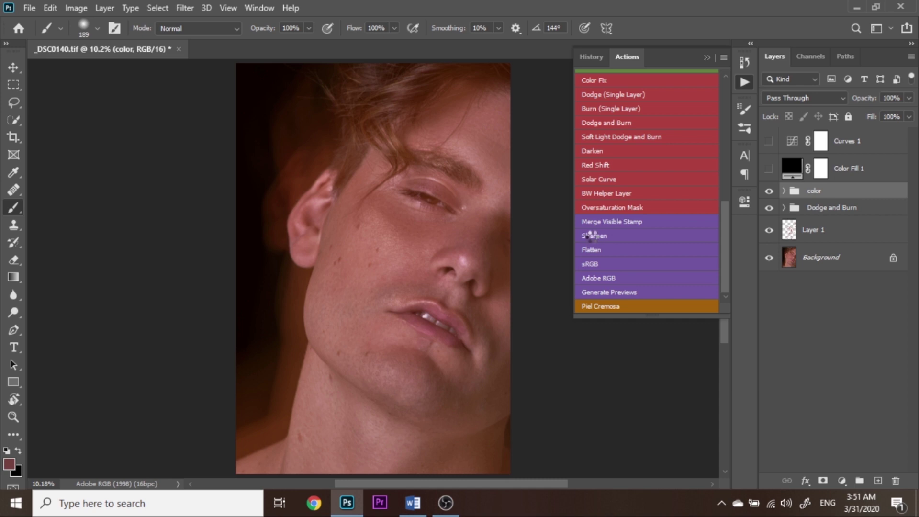
{"action": "left_click", "coordinate": [707, 57]}
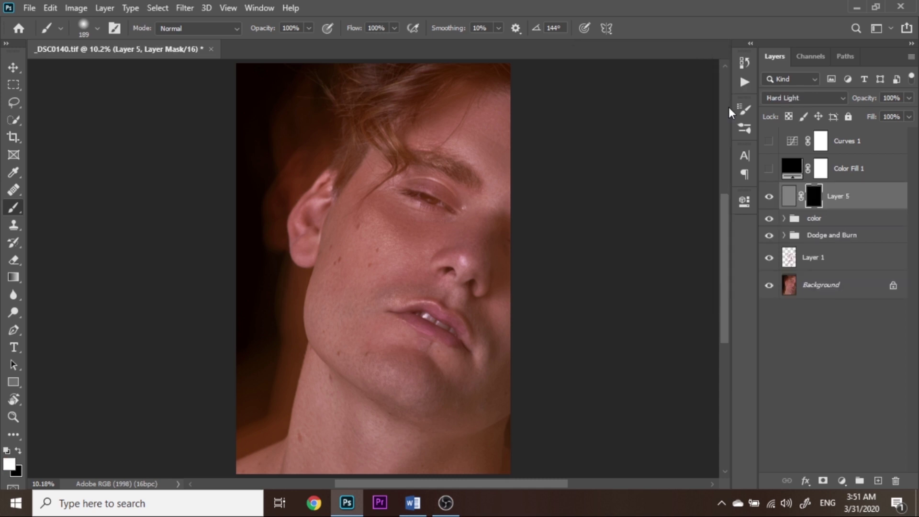
{"action": "key", "text": "ctrl+i"}
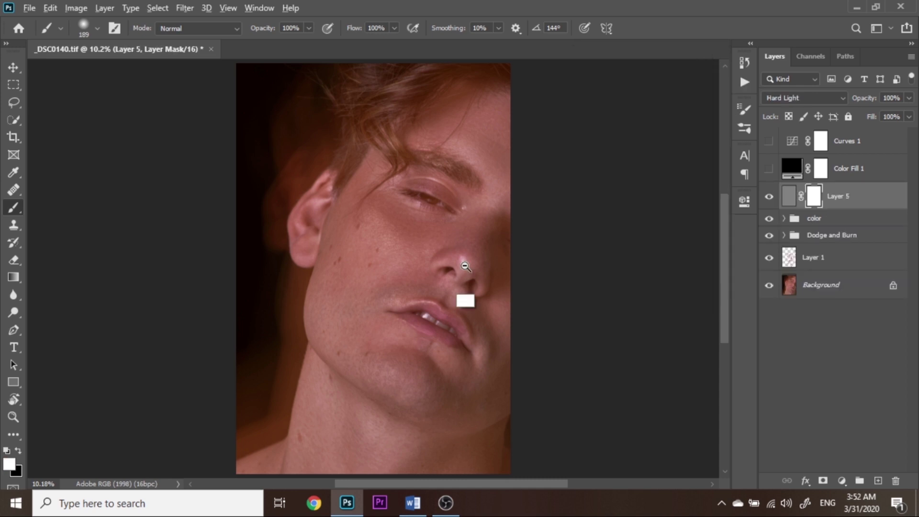
Step: Zoom in to check the Hard Light layer on and off, then fit the whole image
{"action": "scroll", "coordinate": [498, 238], "scroll_direction": "up", "scroll_amount": 5}
{"action": "scroll", "coordinate": [501, 237], "scroll_direction": "up", "scroll_amount": 1}
{"action": "scroll", "coordinate": [521, 234], "scroll_direction": "up", "scroll_amount": 1}
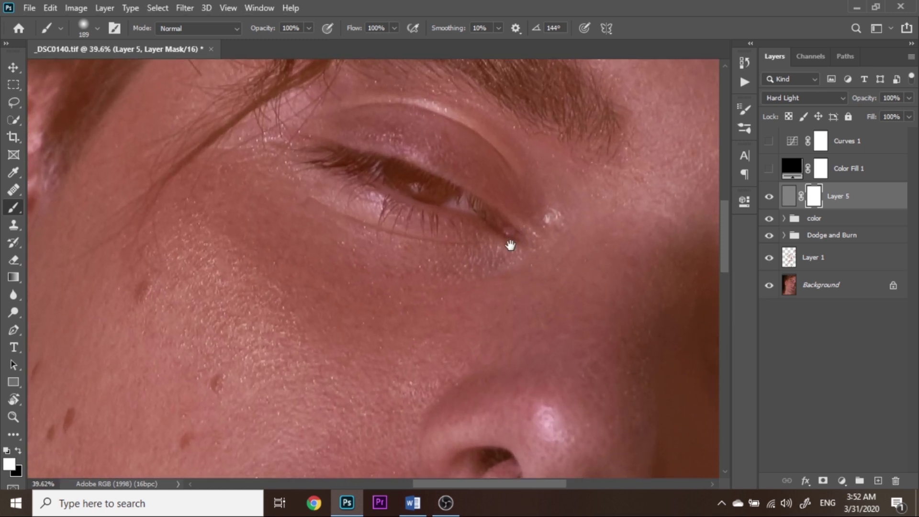
{"action": "scroll", "coordinate": [509, 244], "scroll_direction": "up", "scroll_amount": 1}
{"action": "scroll", "coordinate": [522, 199], "scroll_direction": "up", "scroll_amount": 1}
{"action": "left_click", "coordinate": [769, 196]}
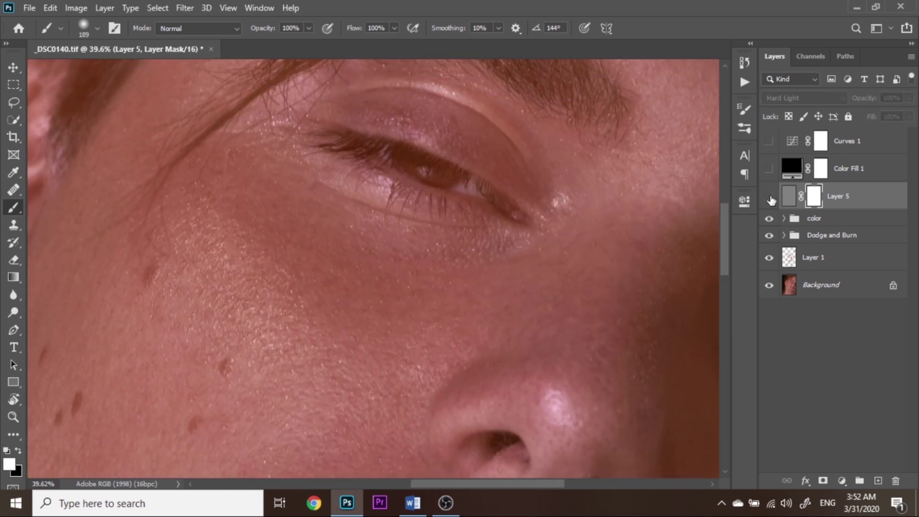
{"action": "right_click", "coordinate": [526, 191]}
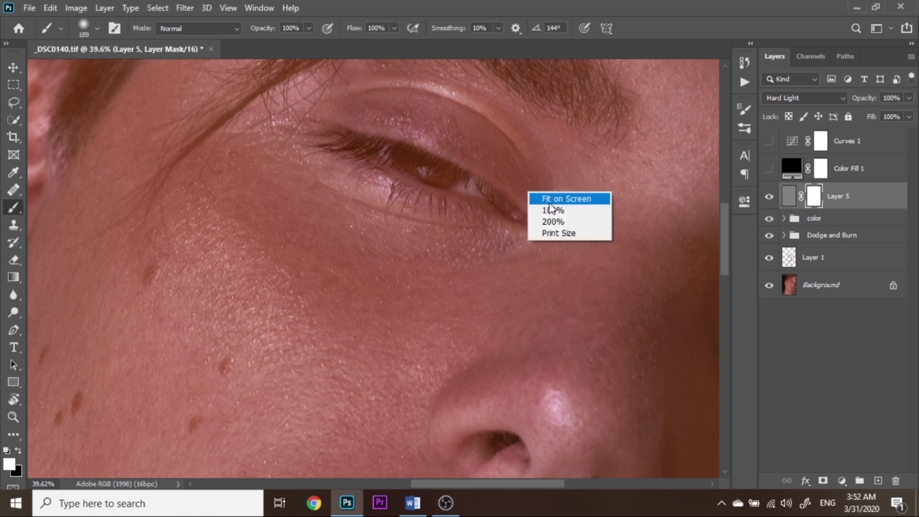
{"action": "left_click", "coordinate": [555, 197]}
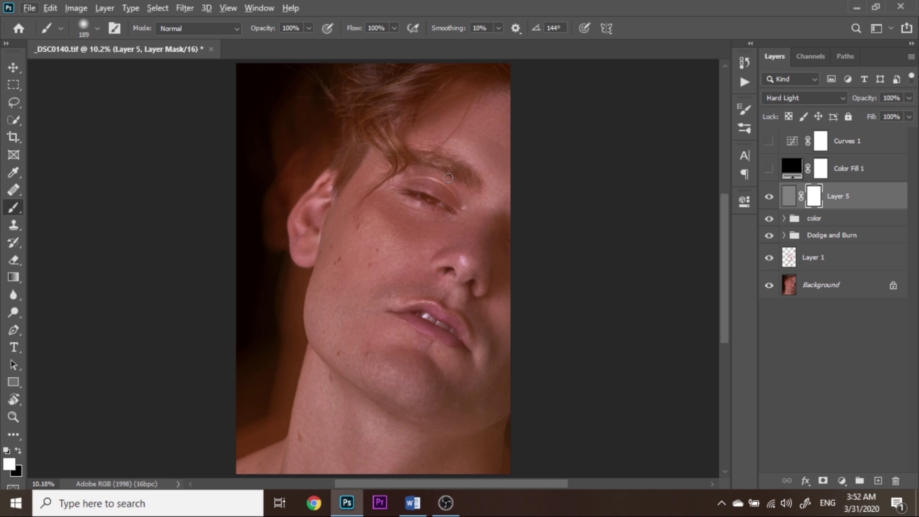
{"action": "scroll", "coordinate": [450, 259], "scroll_direction": "up", "scroll_amount": 5}
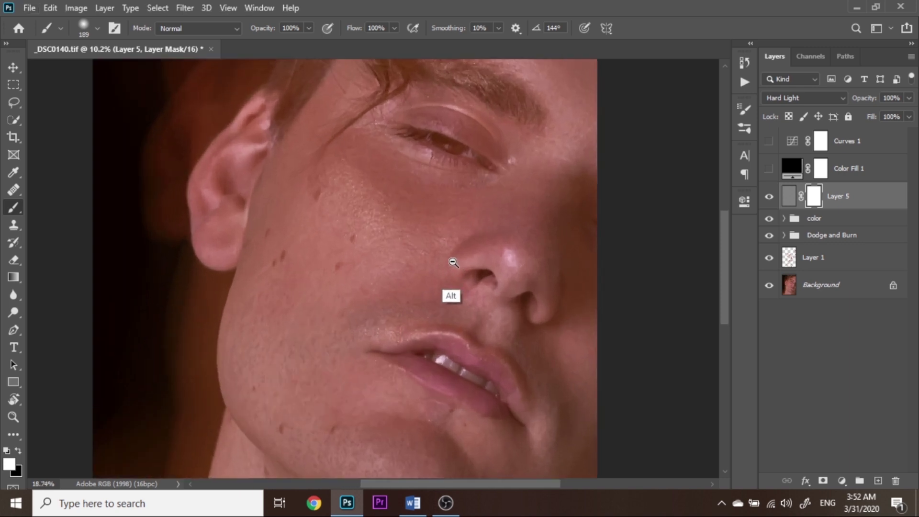
{"action": "right_click", "coordinate": [474, 255]}
{"action": "left_click", "coordinate": [498, 261]}
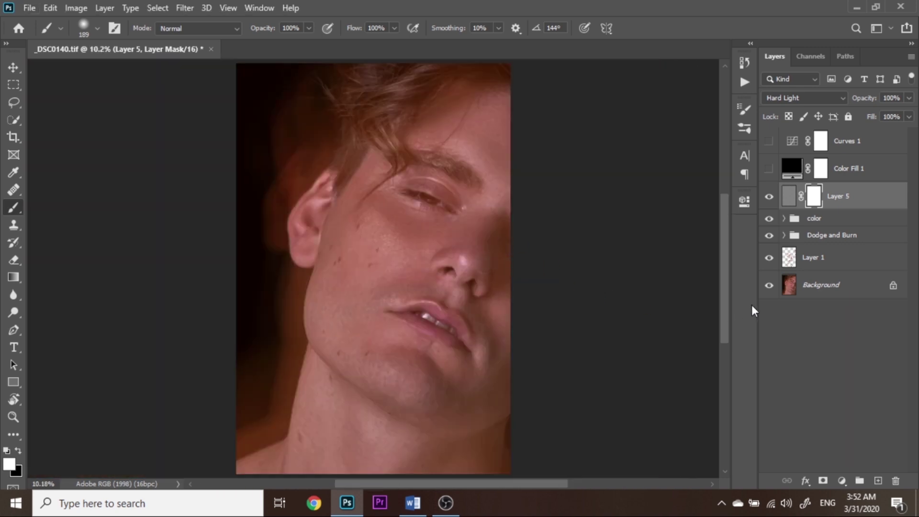